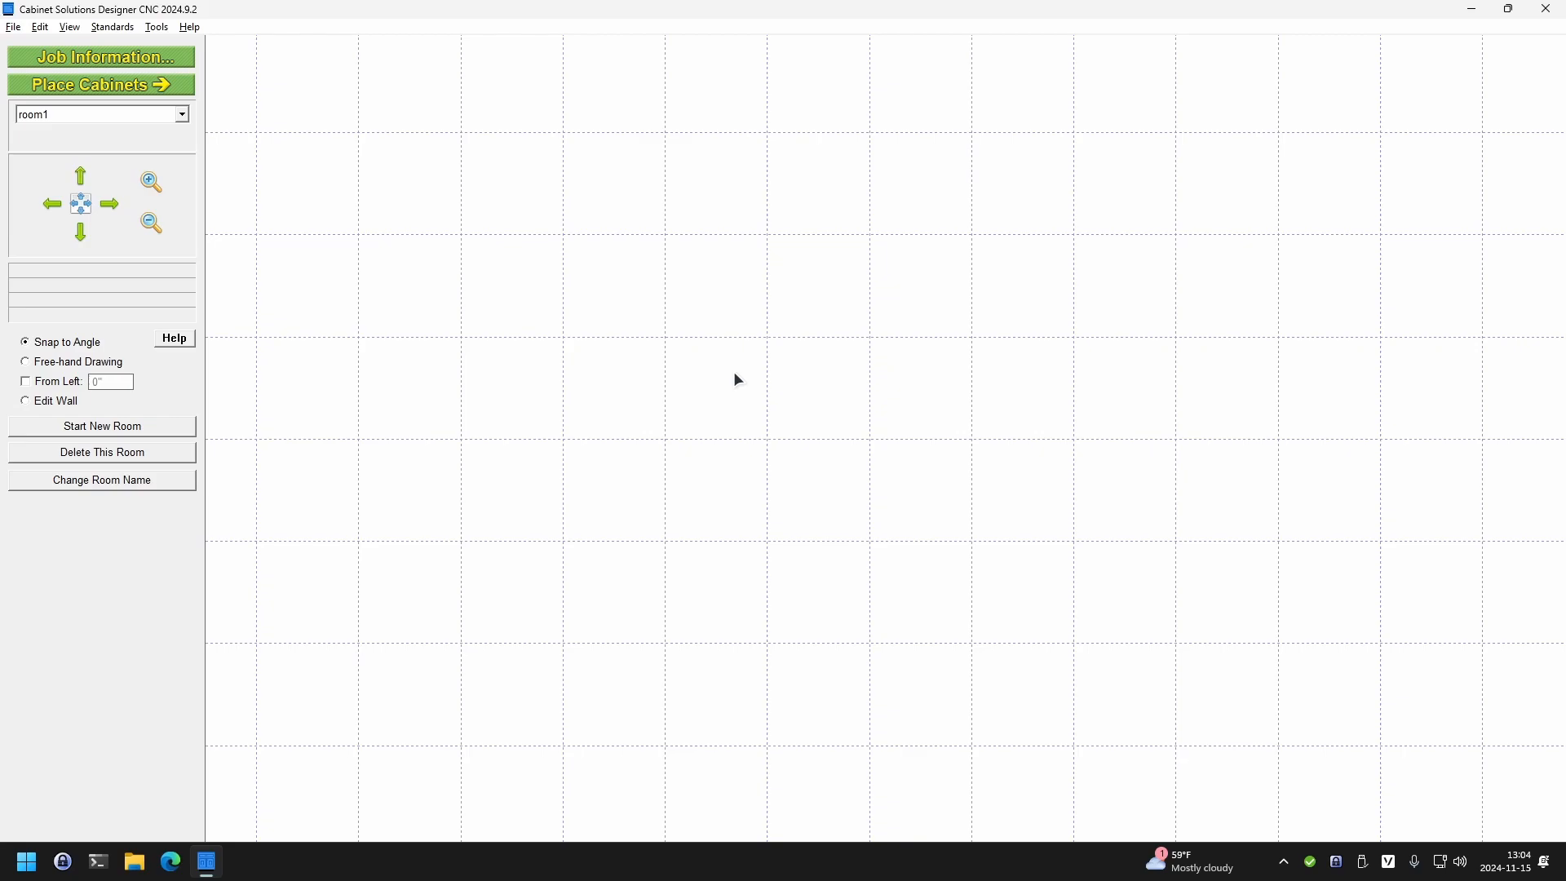
- Draw a horizontal wall in room1 and set its length to 100"
drag(493, 334, 796, 355)
text(100)
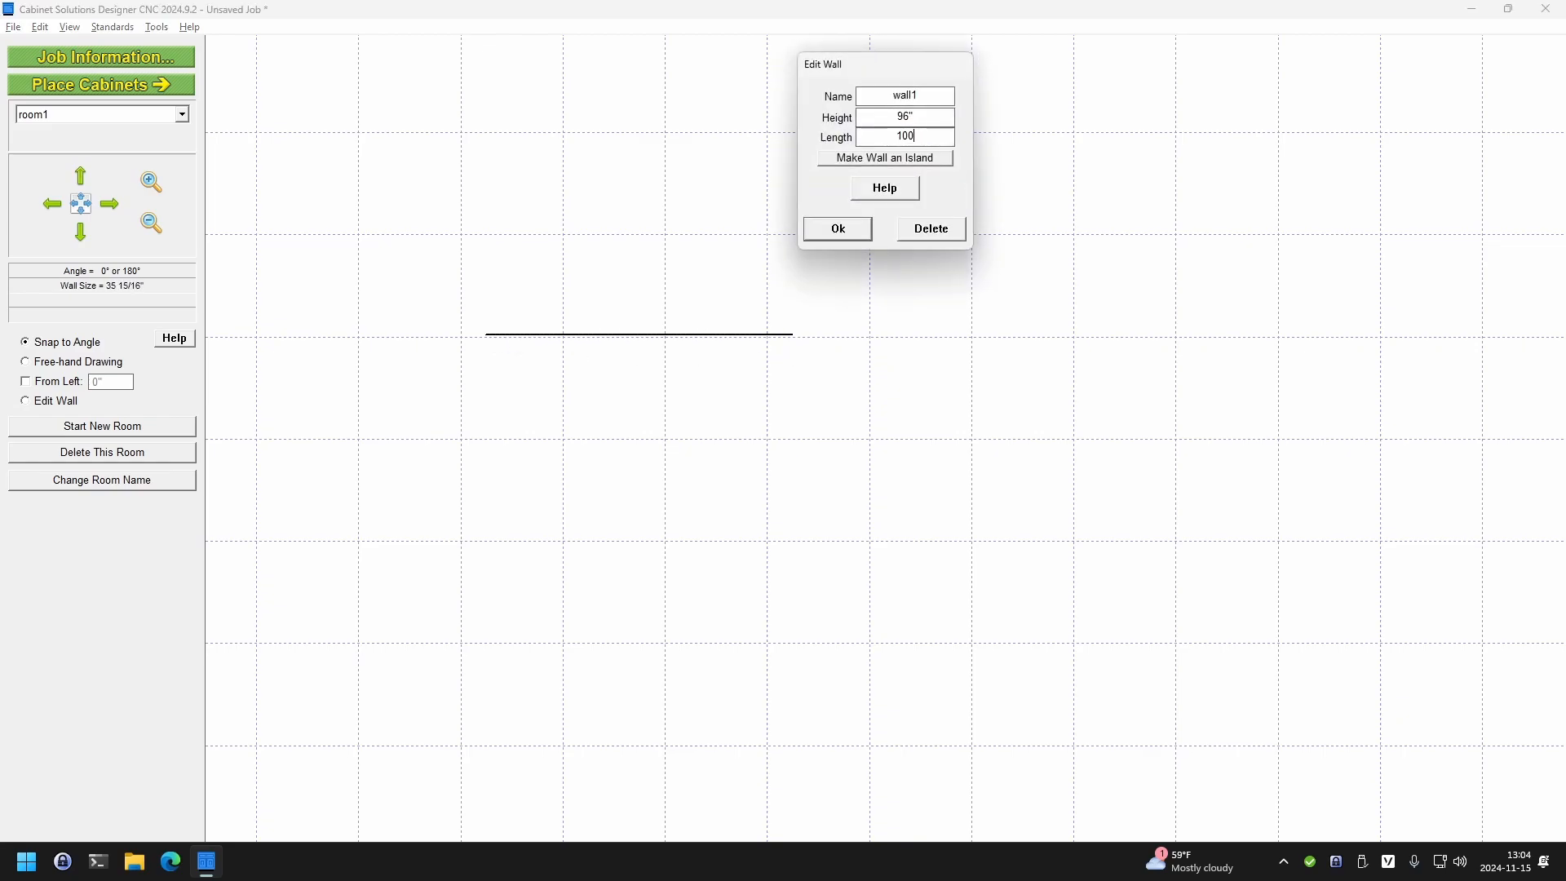
click(839, 230)
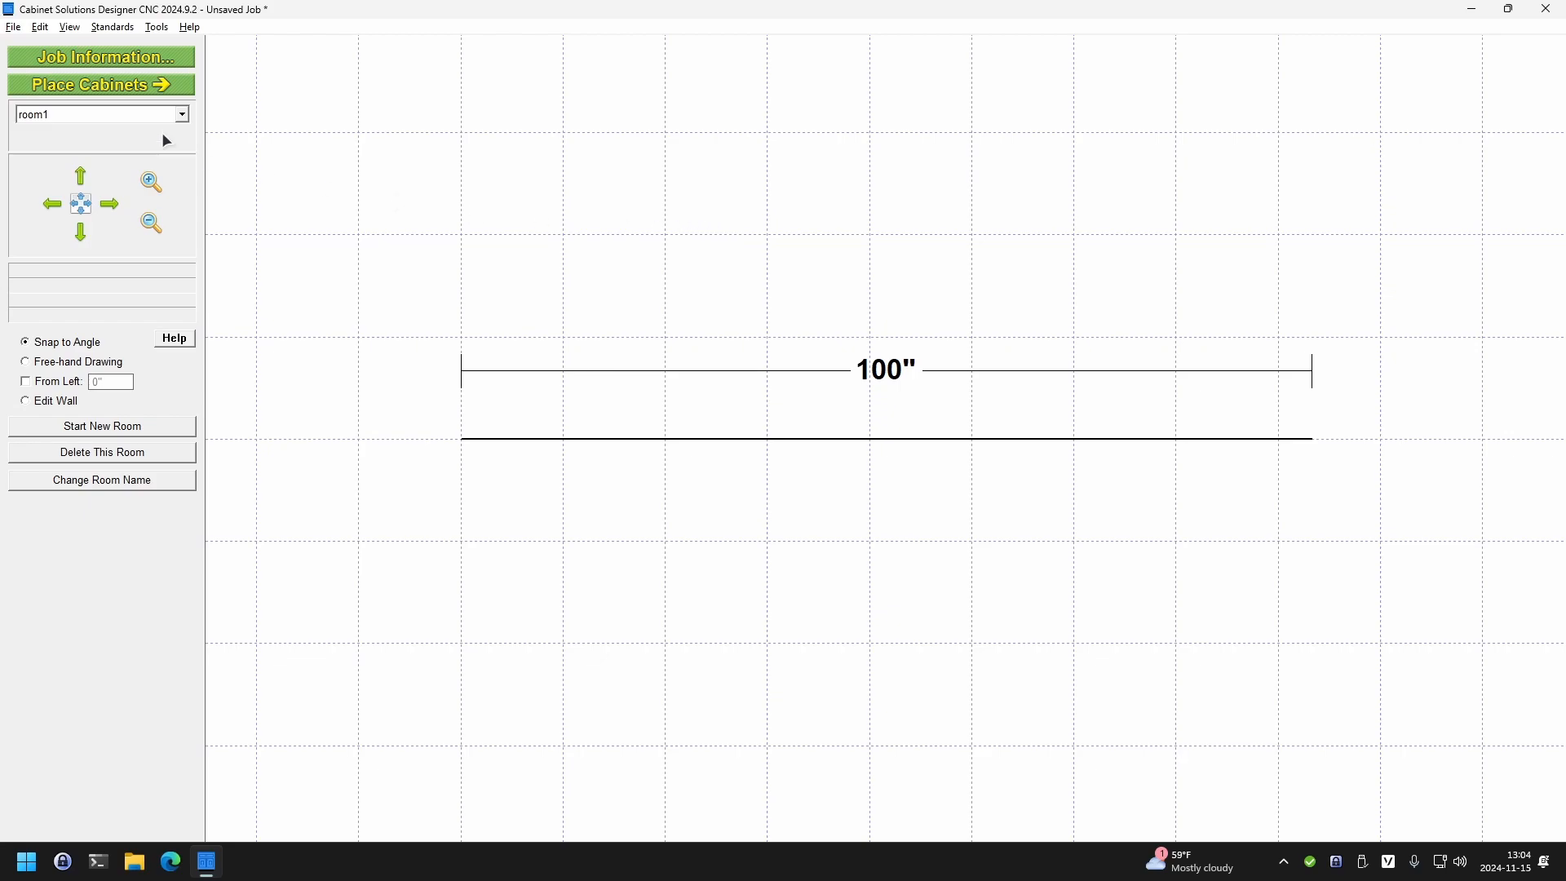
- Place a Full Ht Pantry cabinet 24" deep, 80" high and 86" wide near the middle of the wall
click(146, 96)
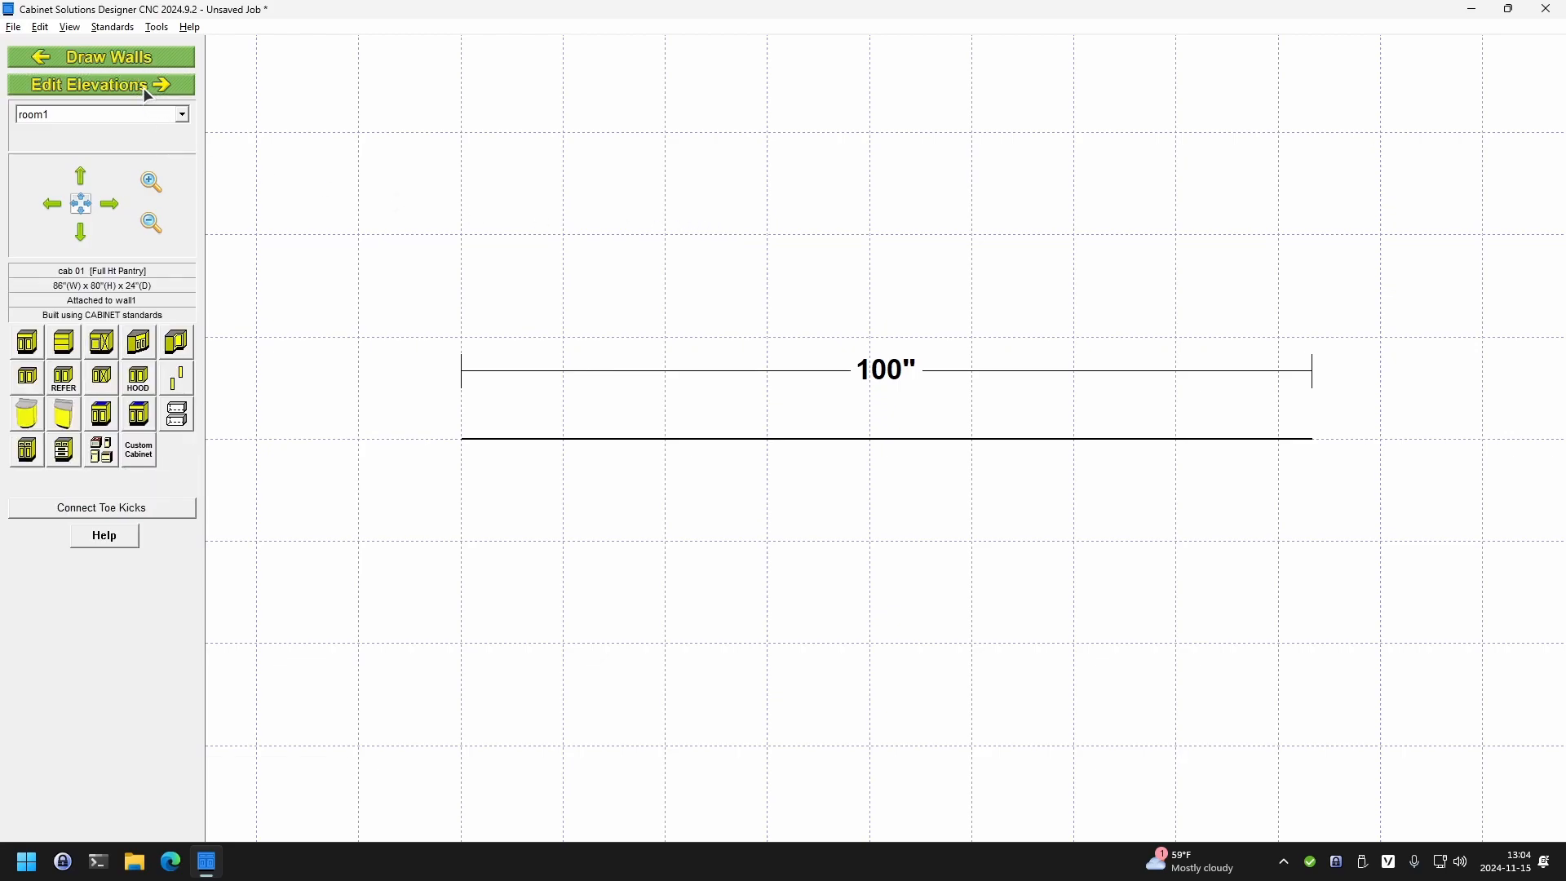
click(27, 451)
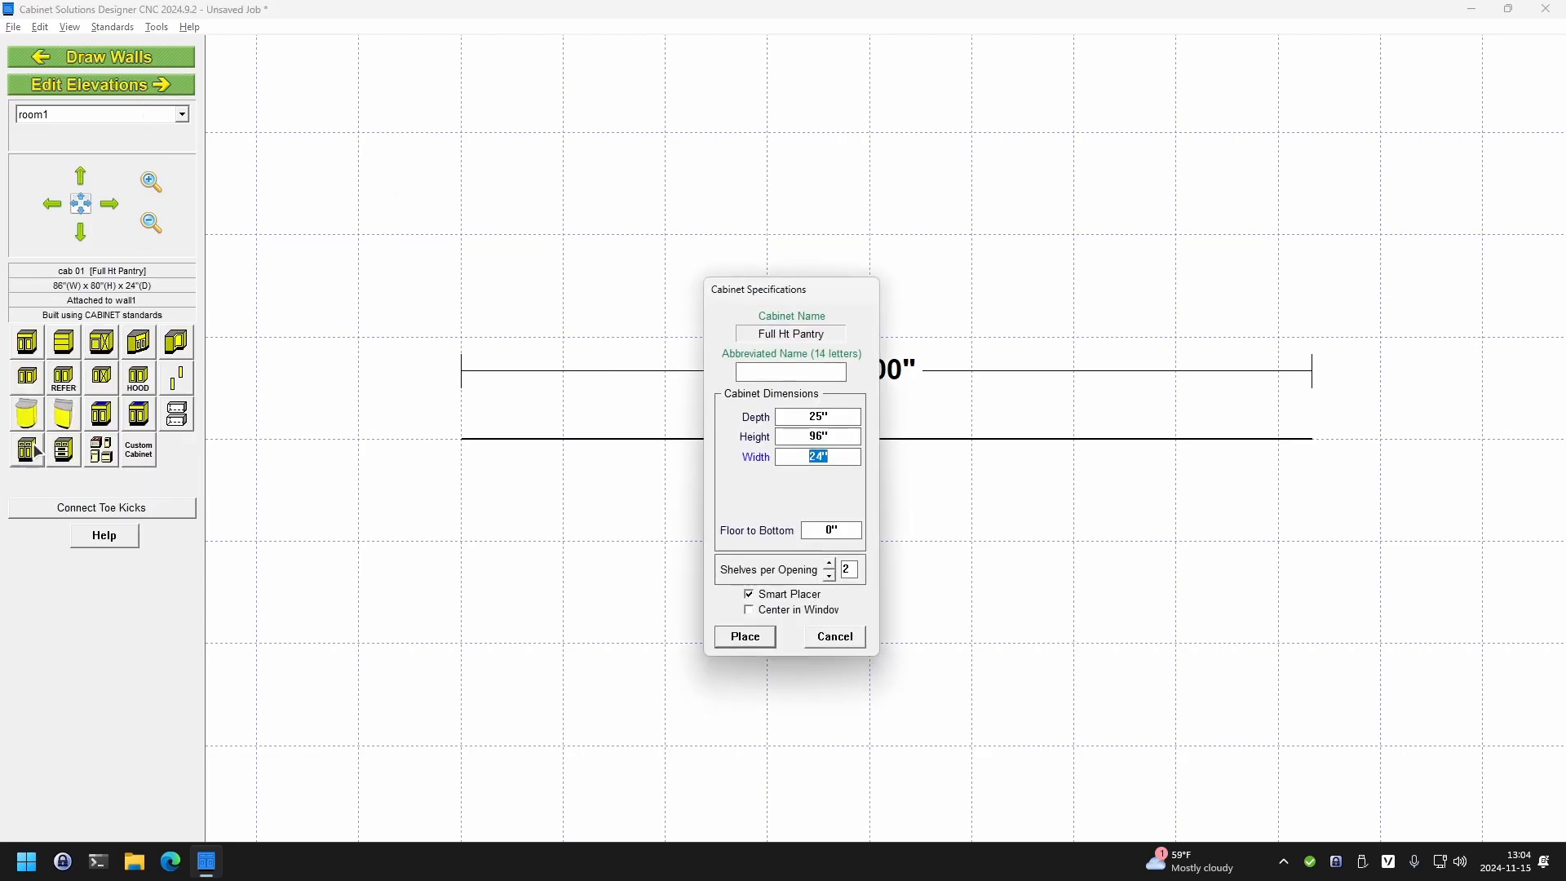
click(785, 413)
text(24)
click(839, 438)
text(80)
key(Tab)
text(8)
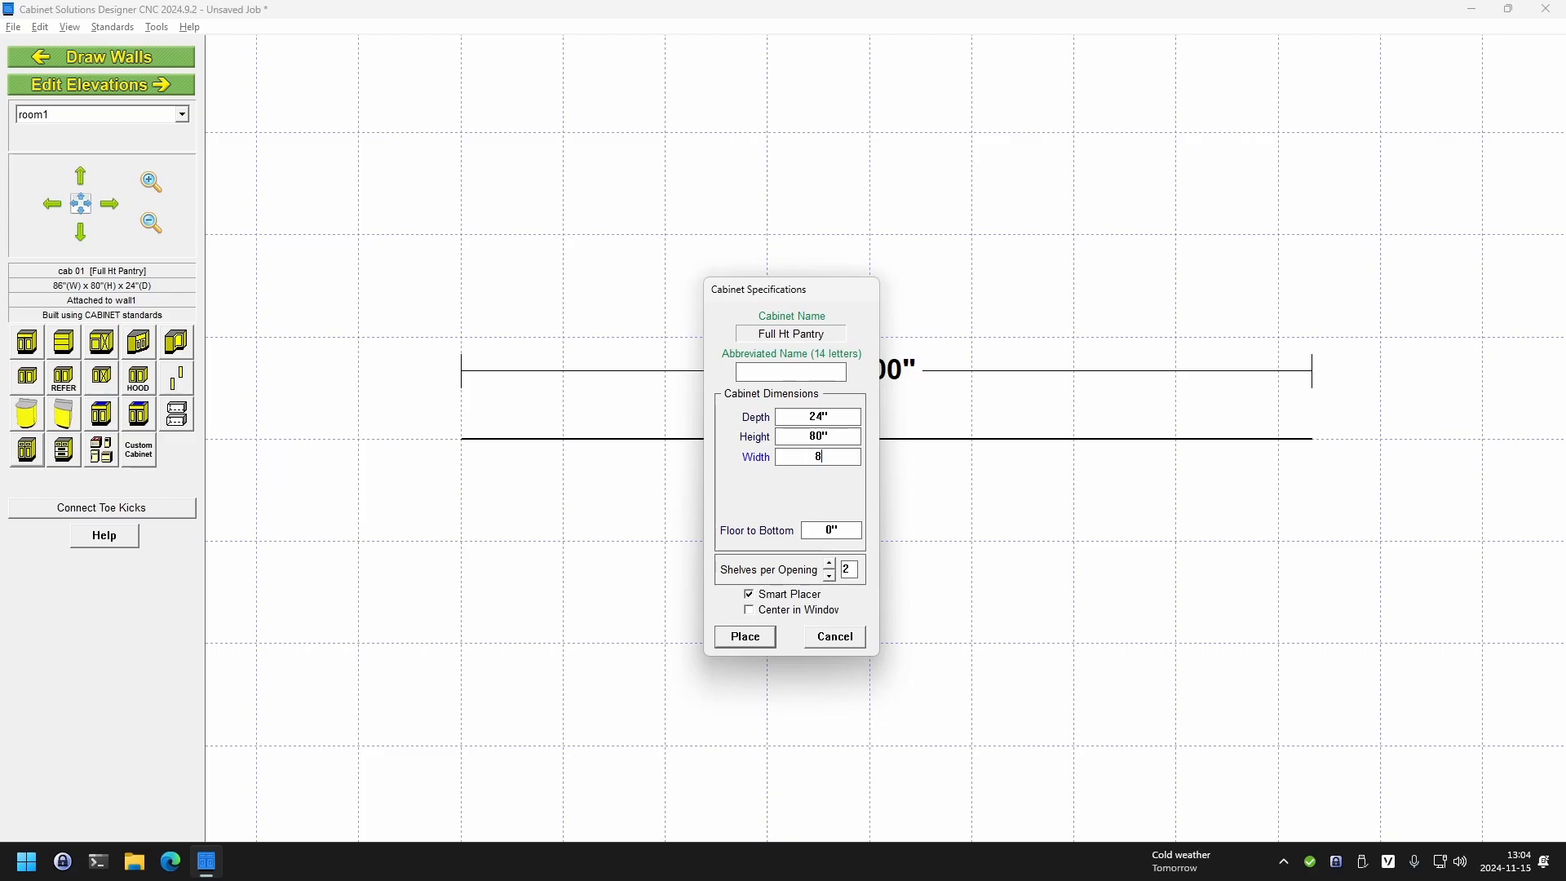
text(6)
click(744, 636)
click(878, 555)
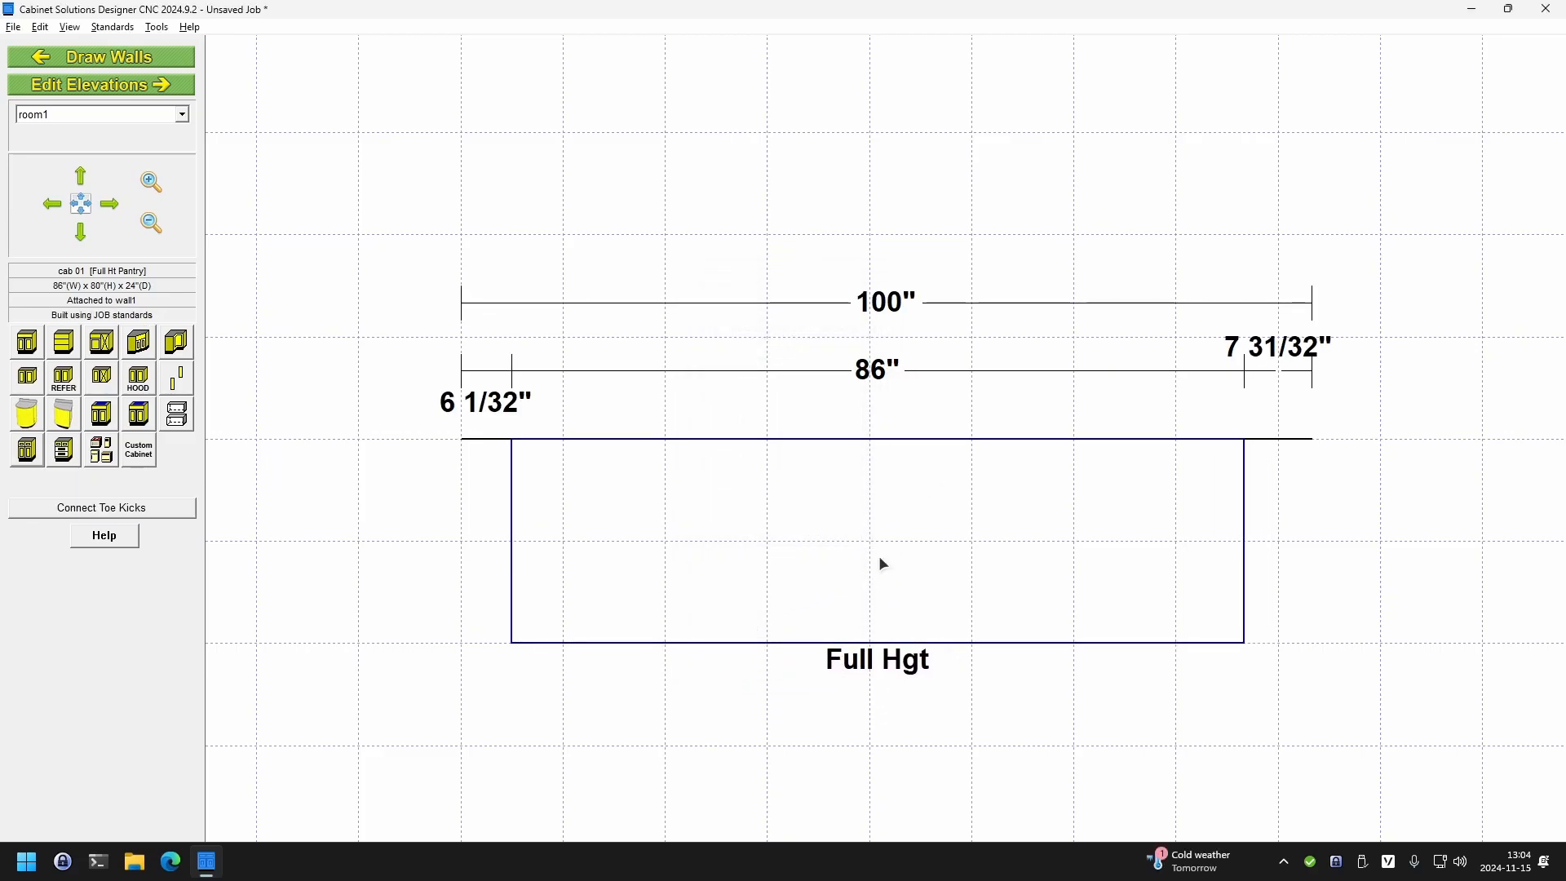
- Open the pantry cabinet from its wall elevation for customizing and clear all of its interior boards
click(169, 87)
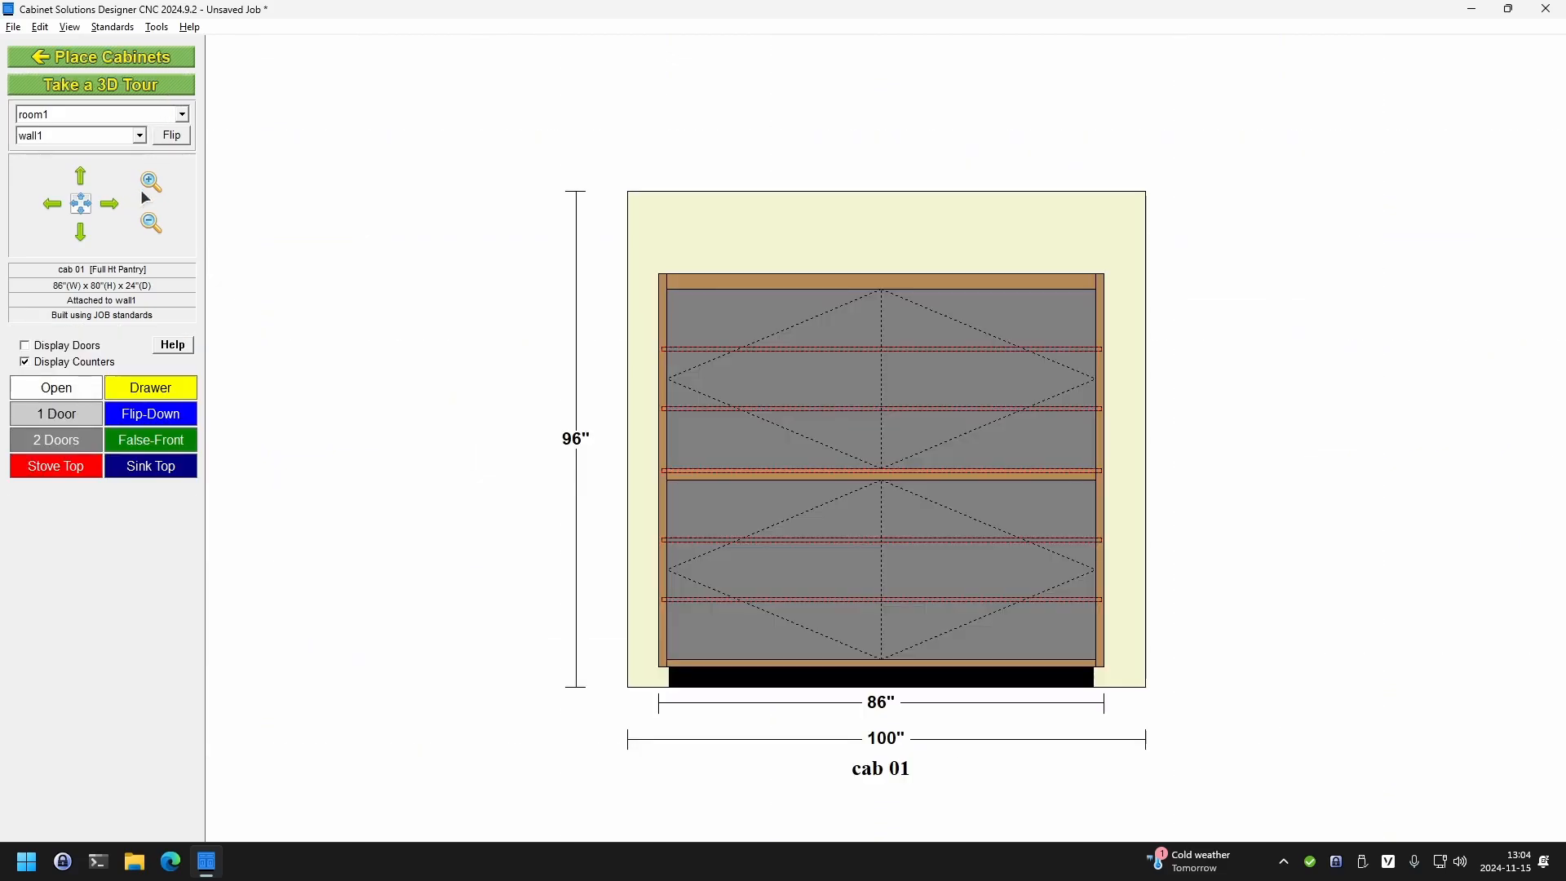
click(791, 433)
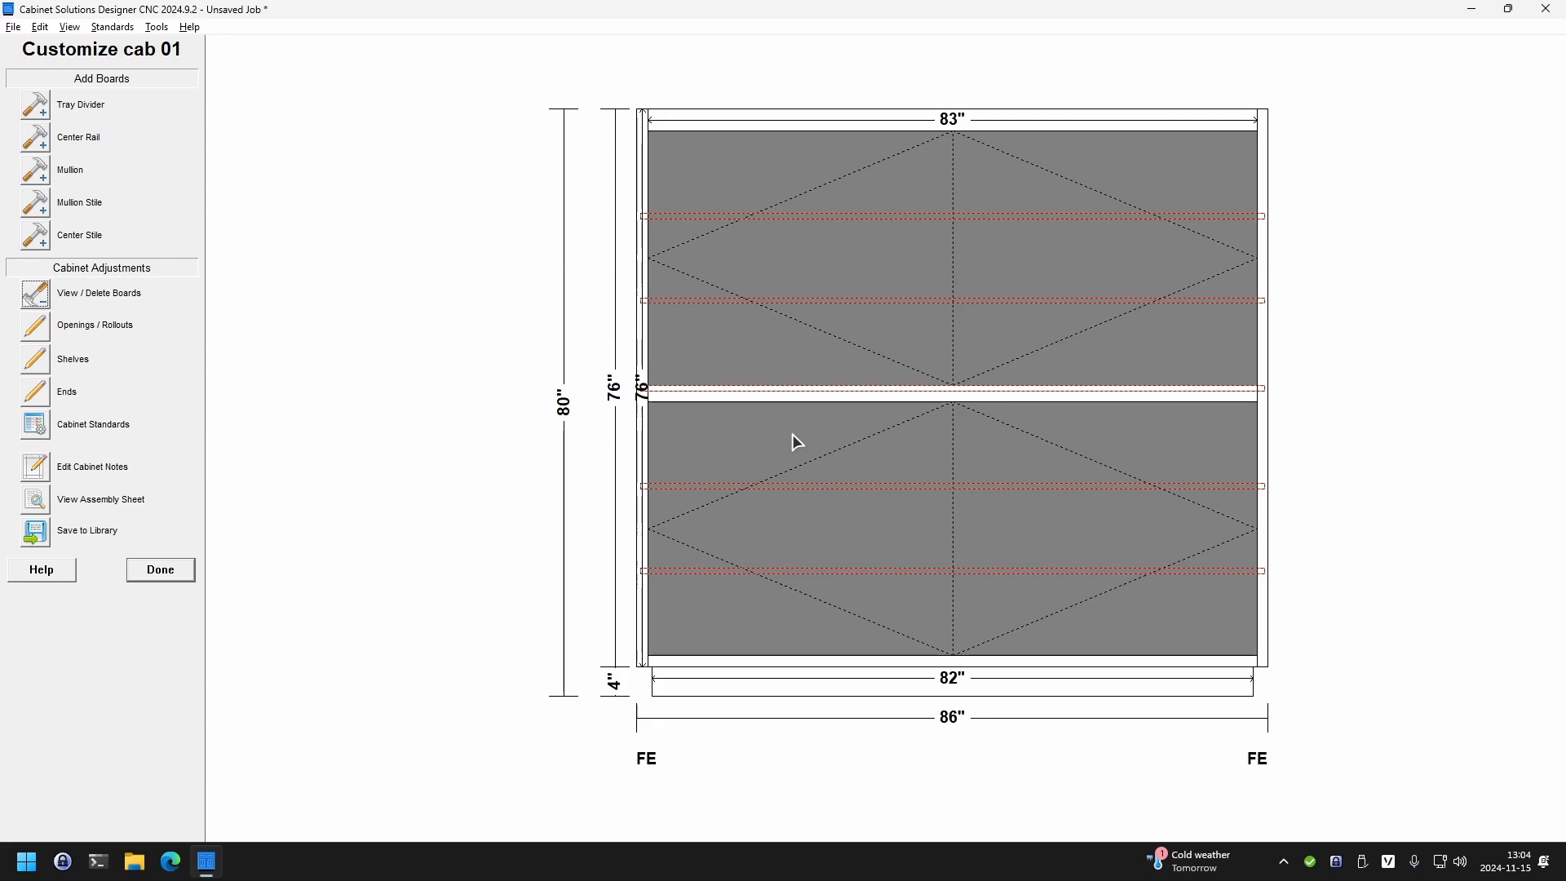
click(34, 291)
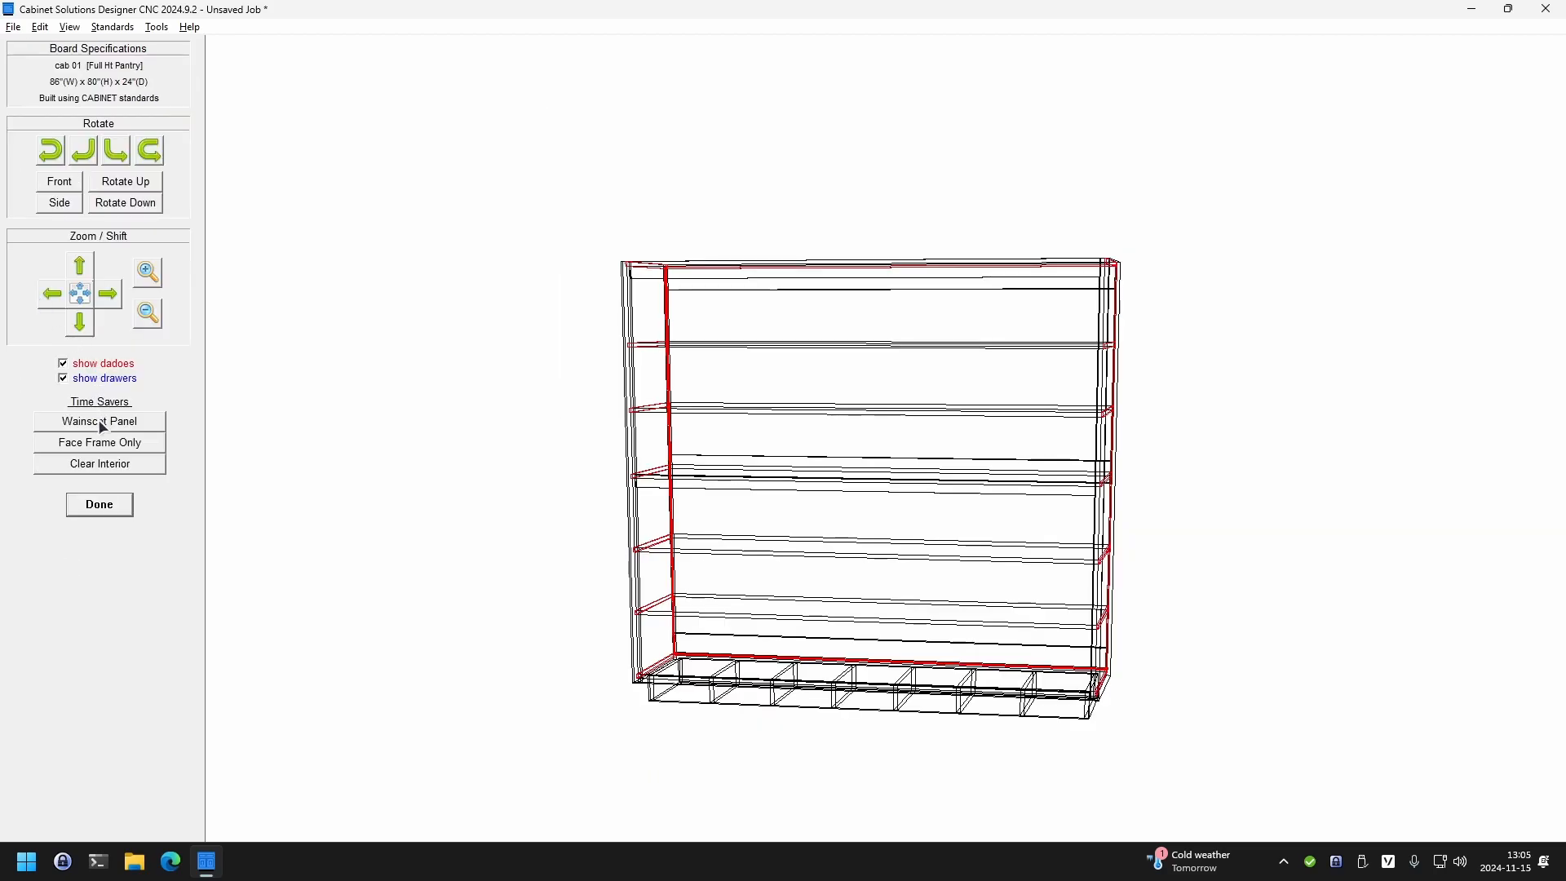
click(99, 462)
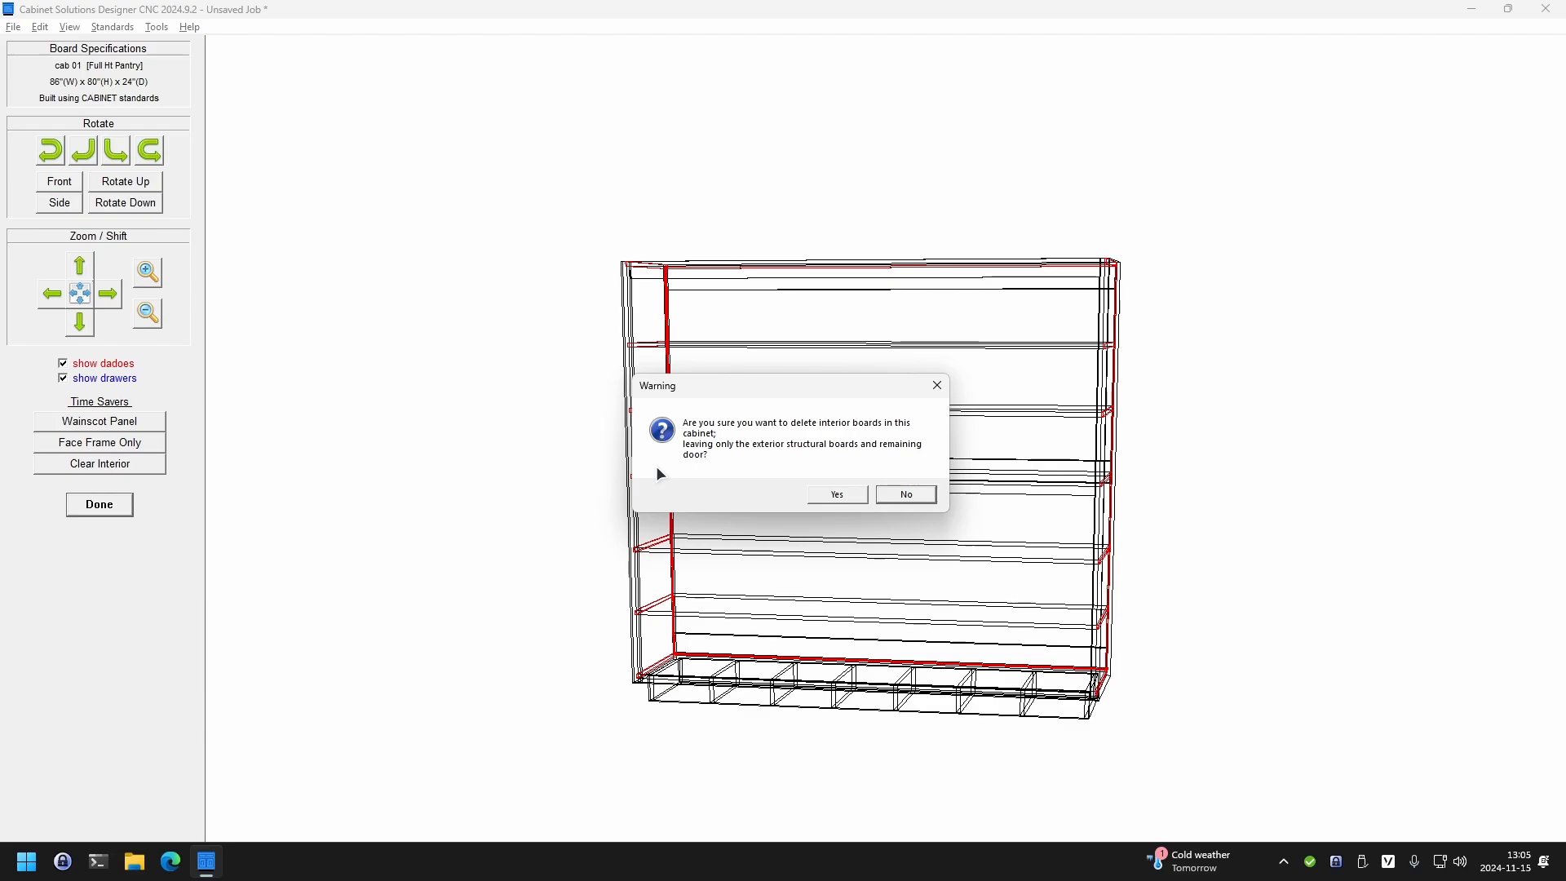
click(838, 495)
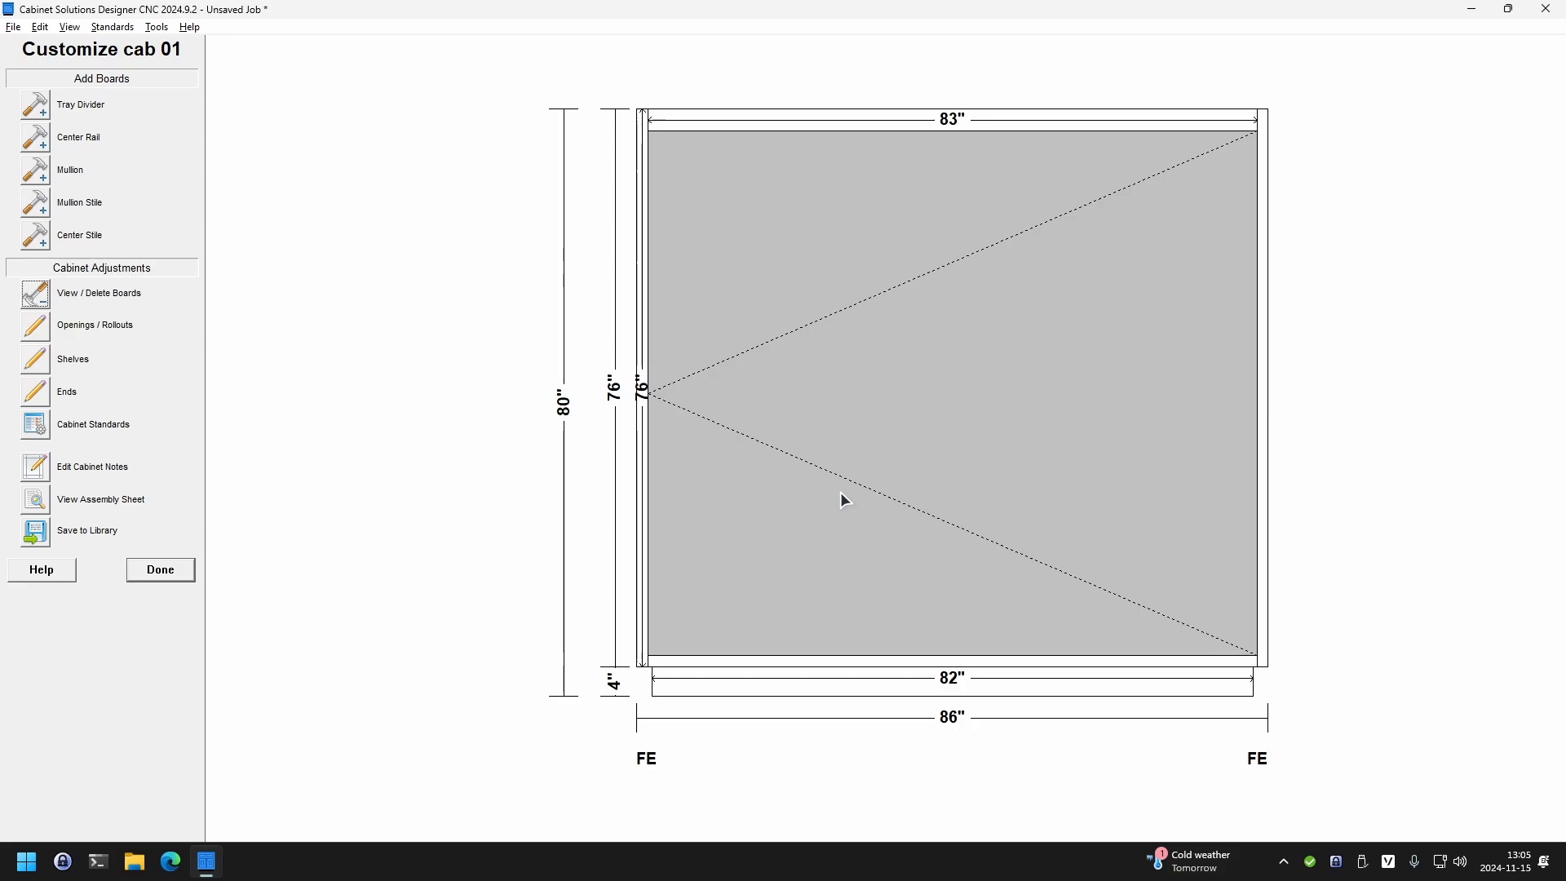
- Add two 2 1/4" center rails to split the cabinet into three equal openings stacked vertically
click(33, 142)
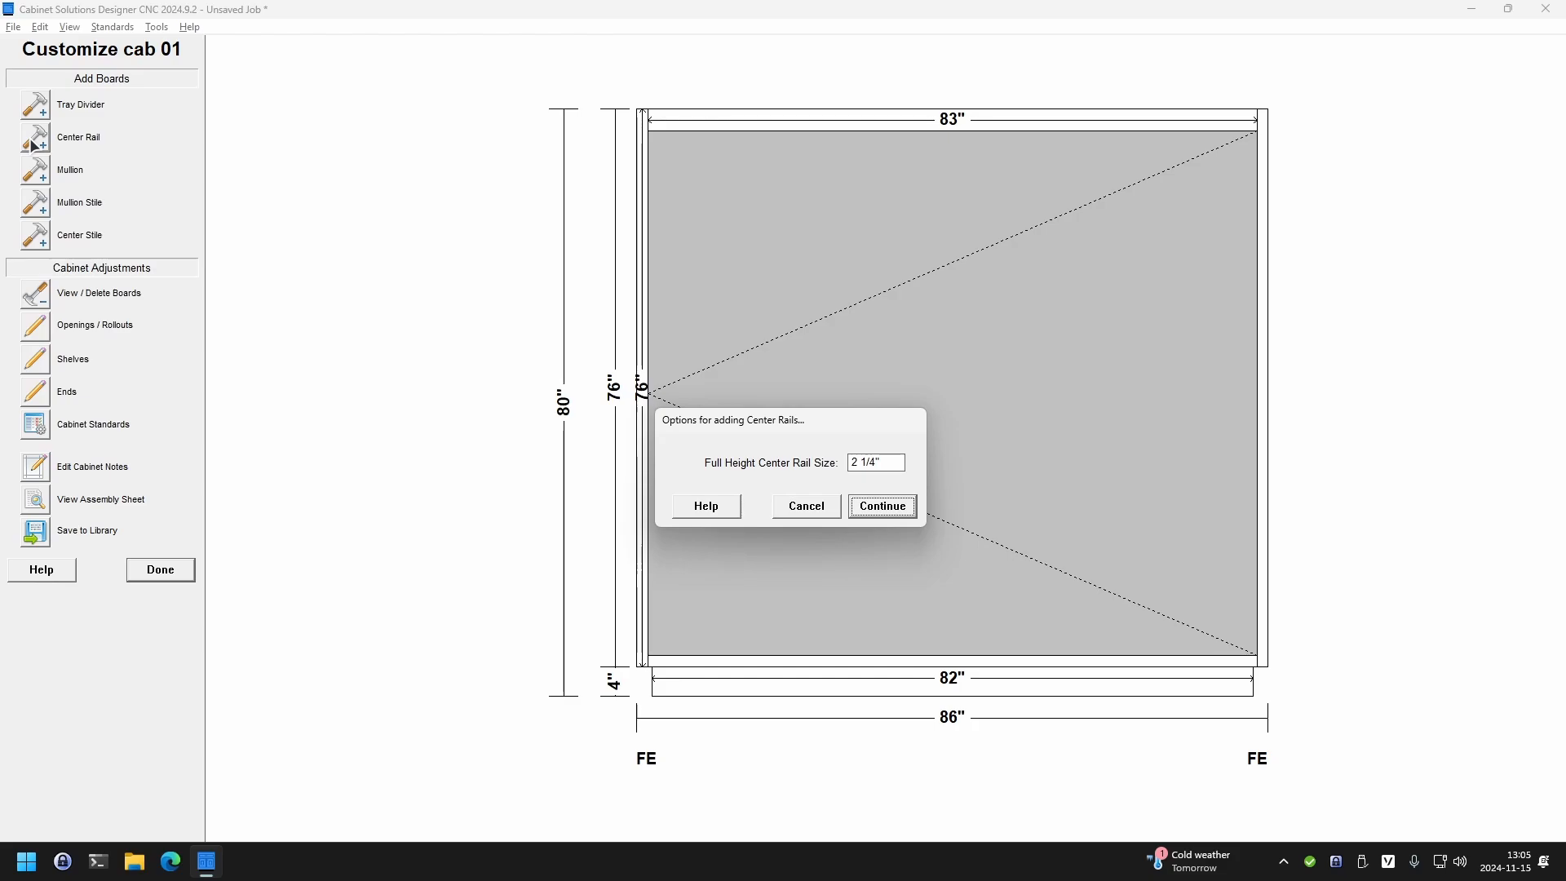
click(878, 507)
drag(1179, 708, 1057, 491)
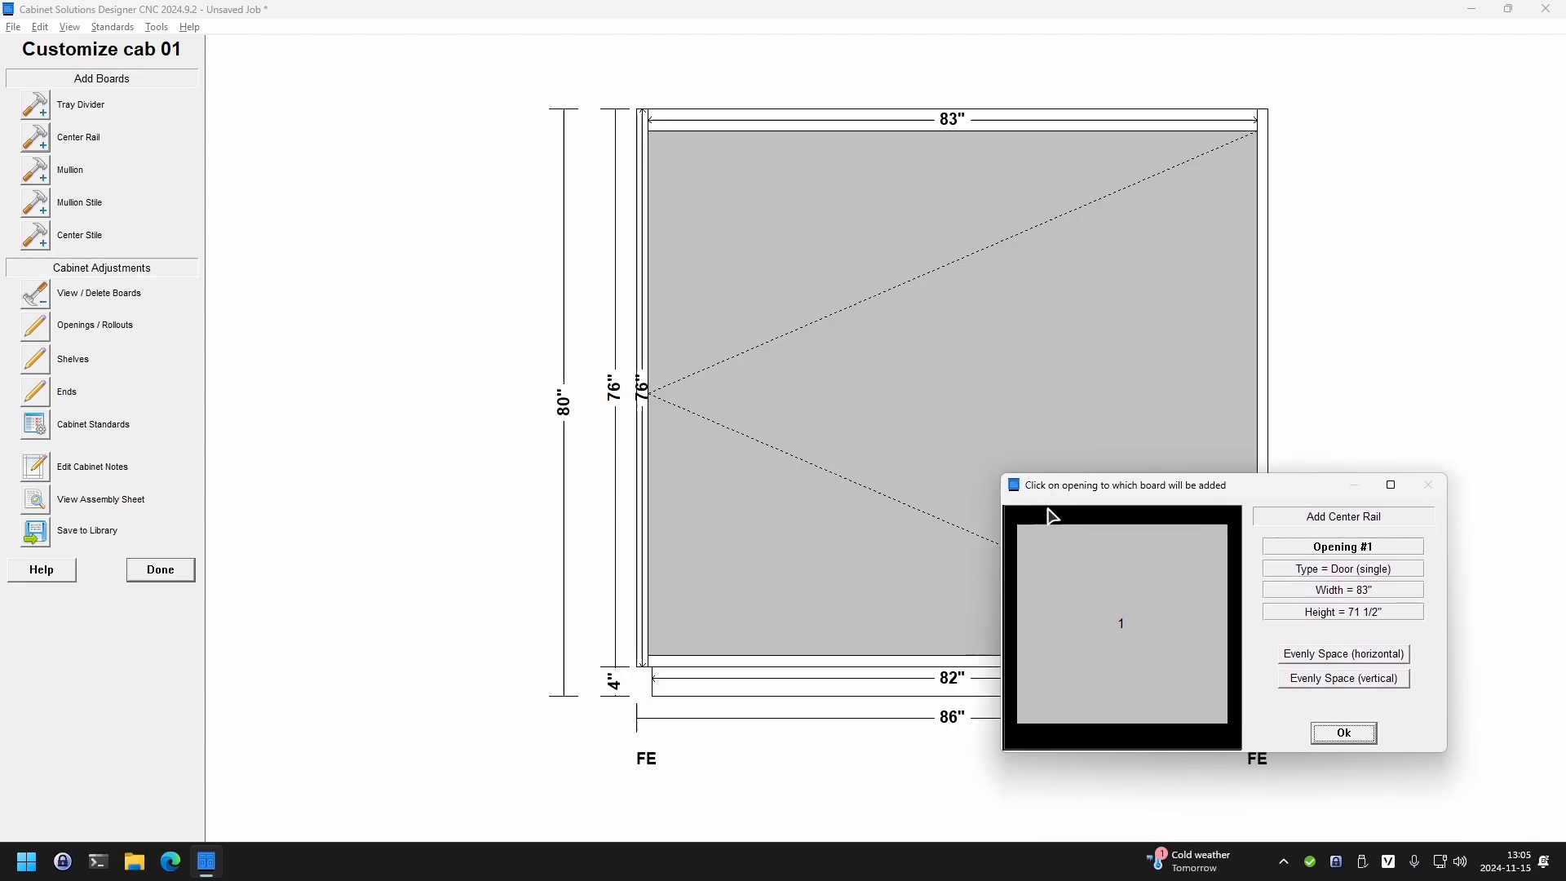
click(1099, 601)
click(1105, 671)
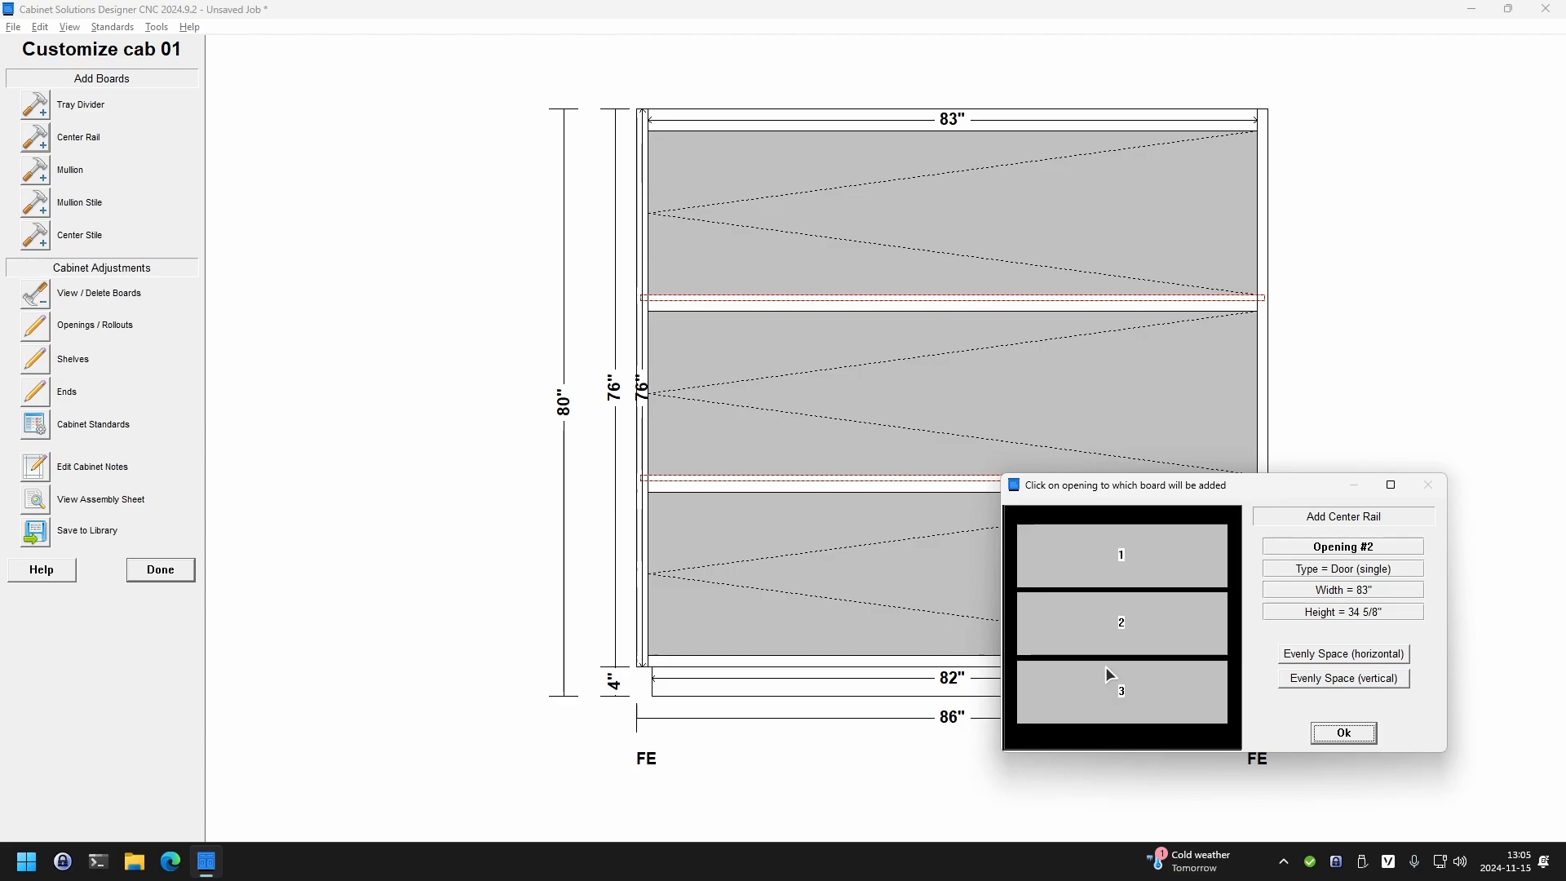
click(1361, 737)
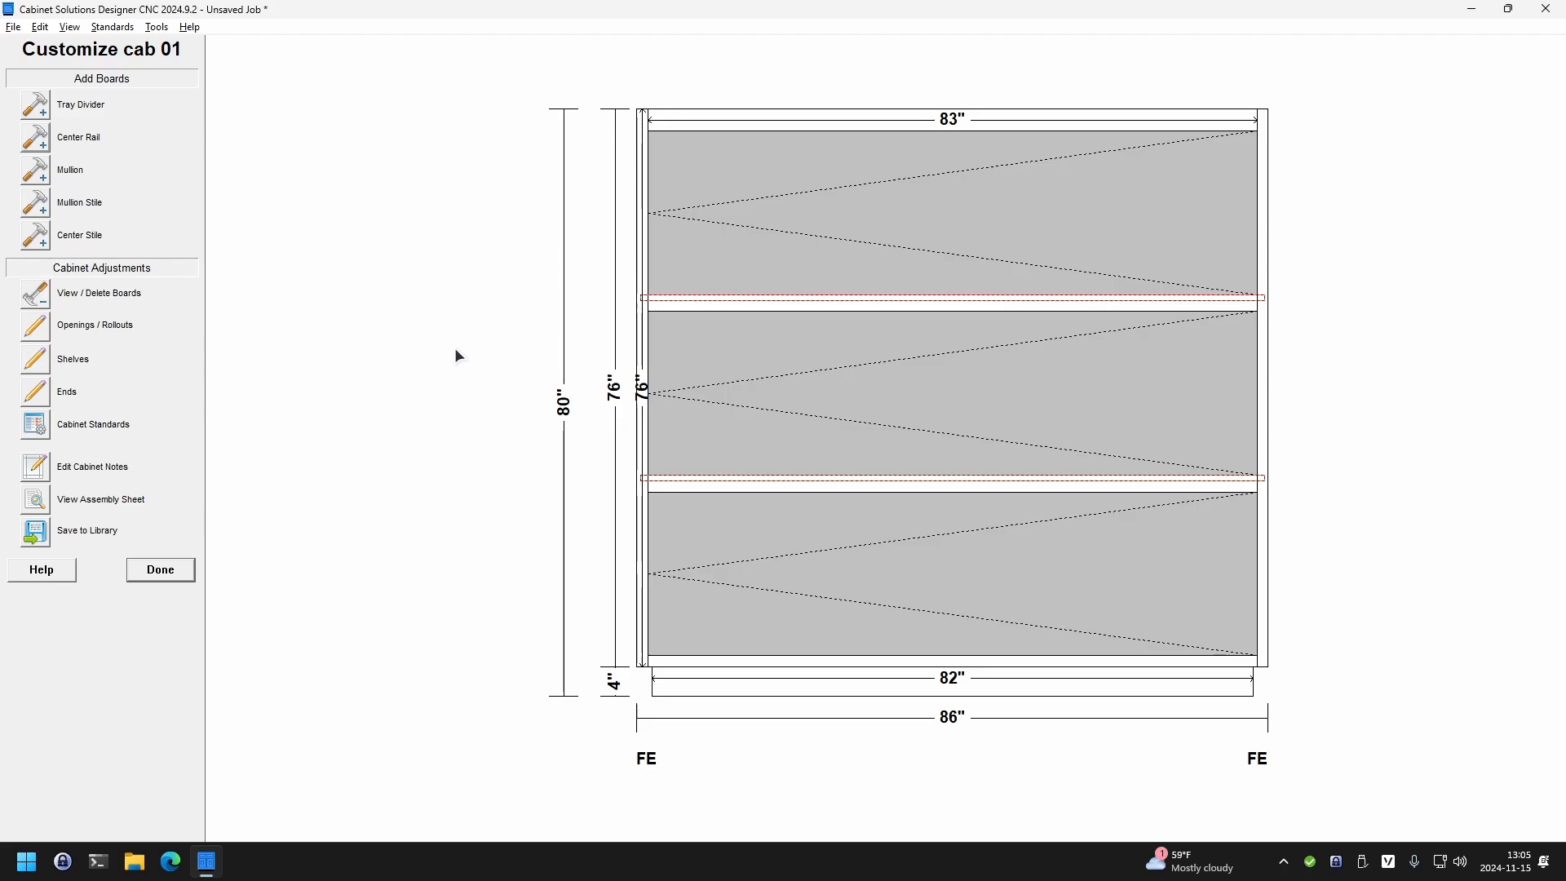
- Start adding mullions with partitions behind them, and turn off Splits Top in the partition properties
click(35, 170)
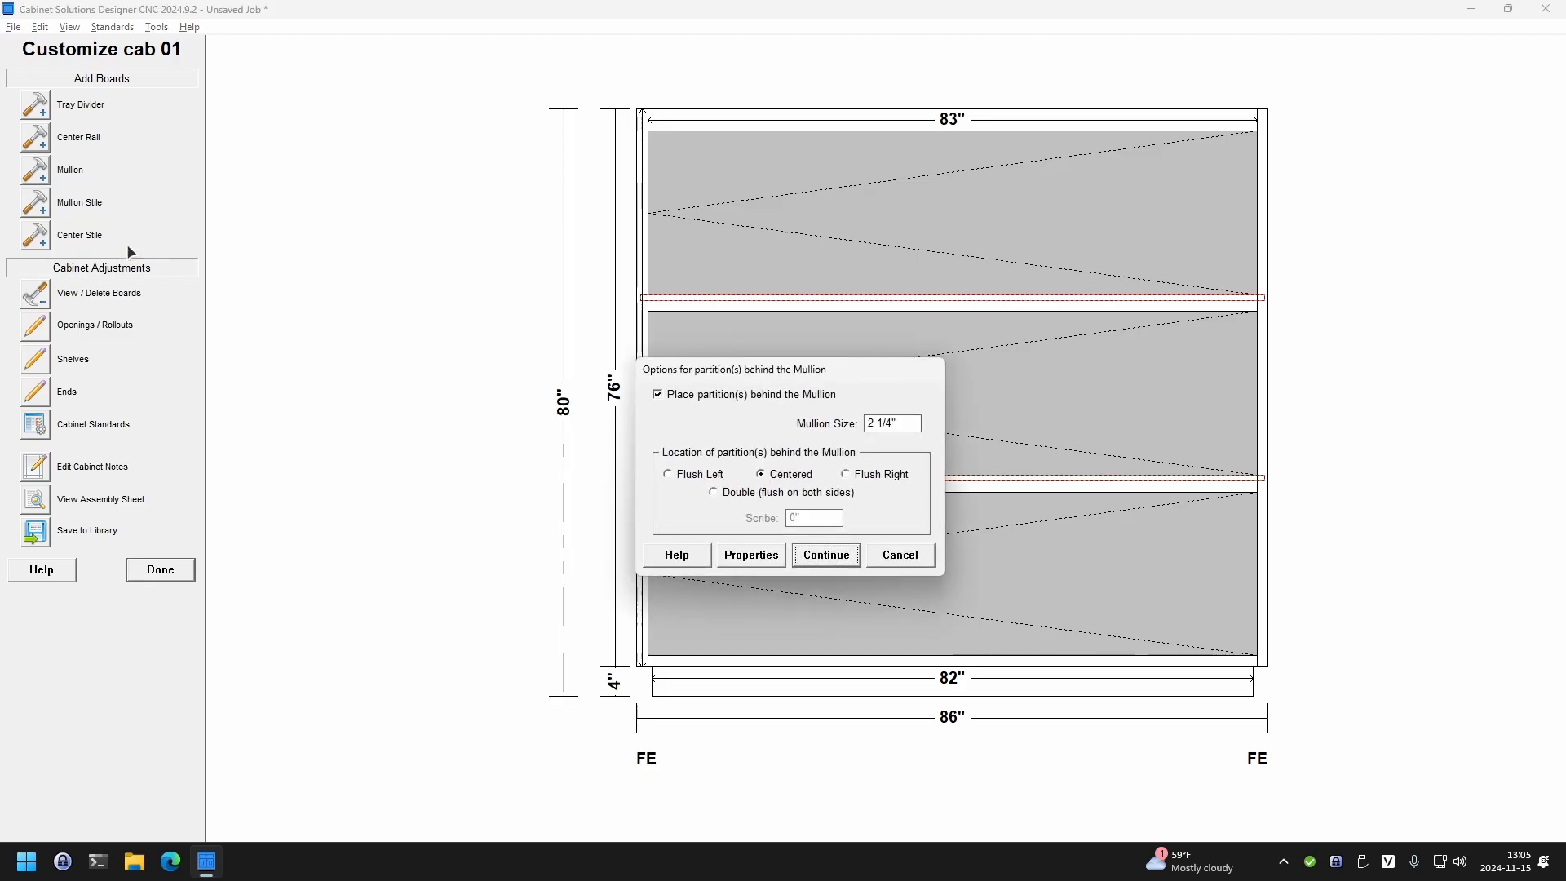
click(737, 555)
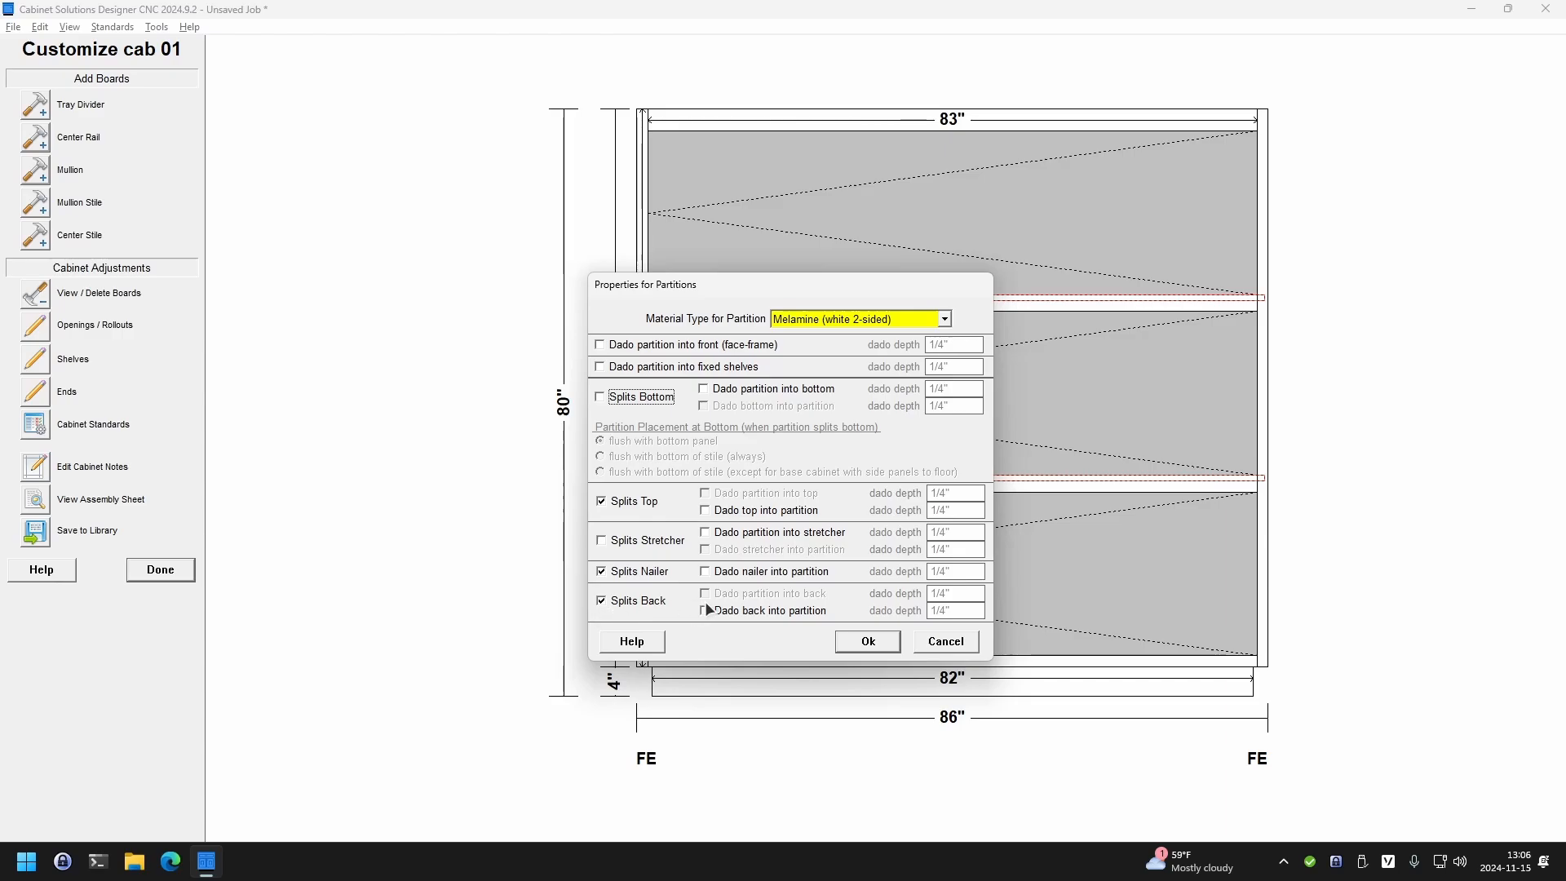
click(634, 503)
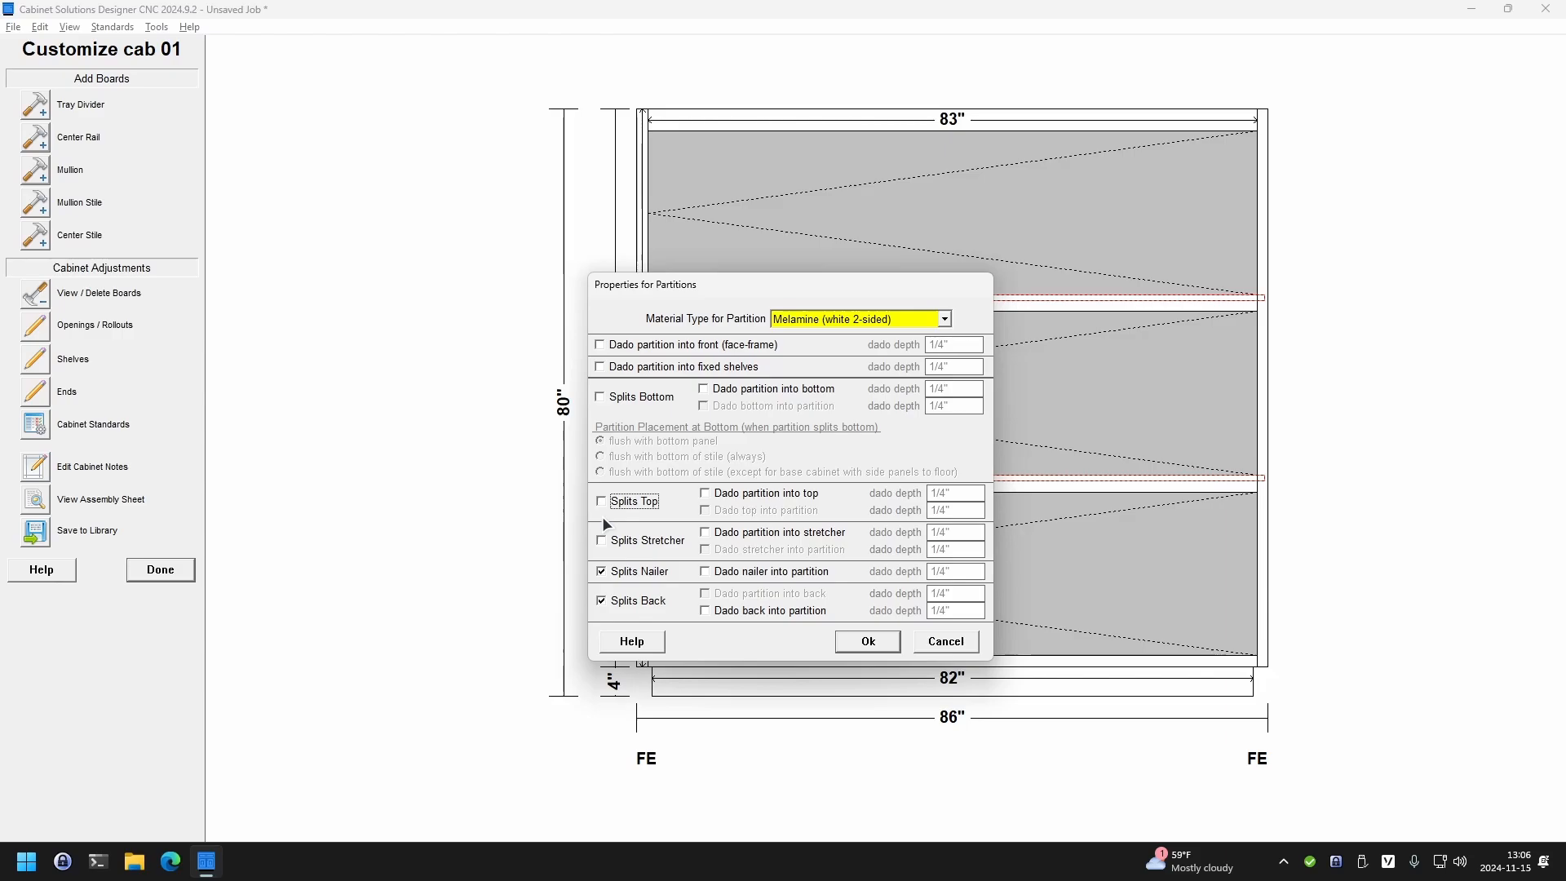
click(866, 644)
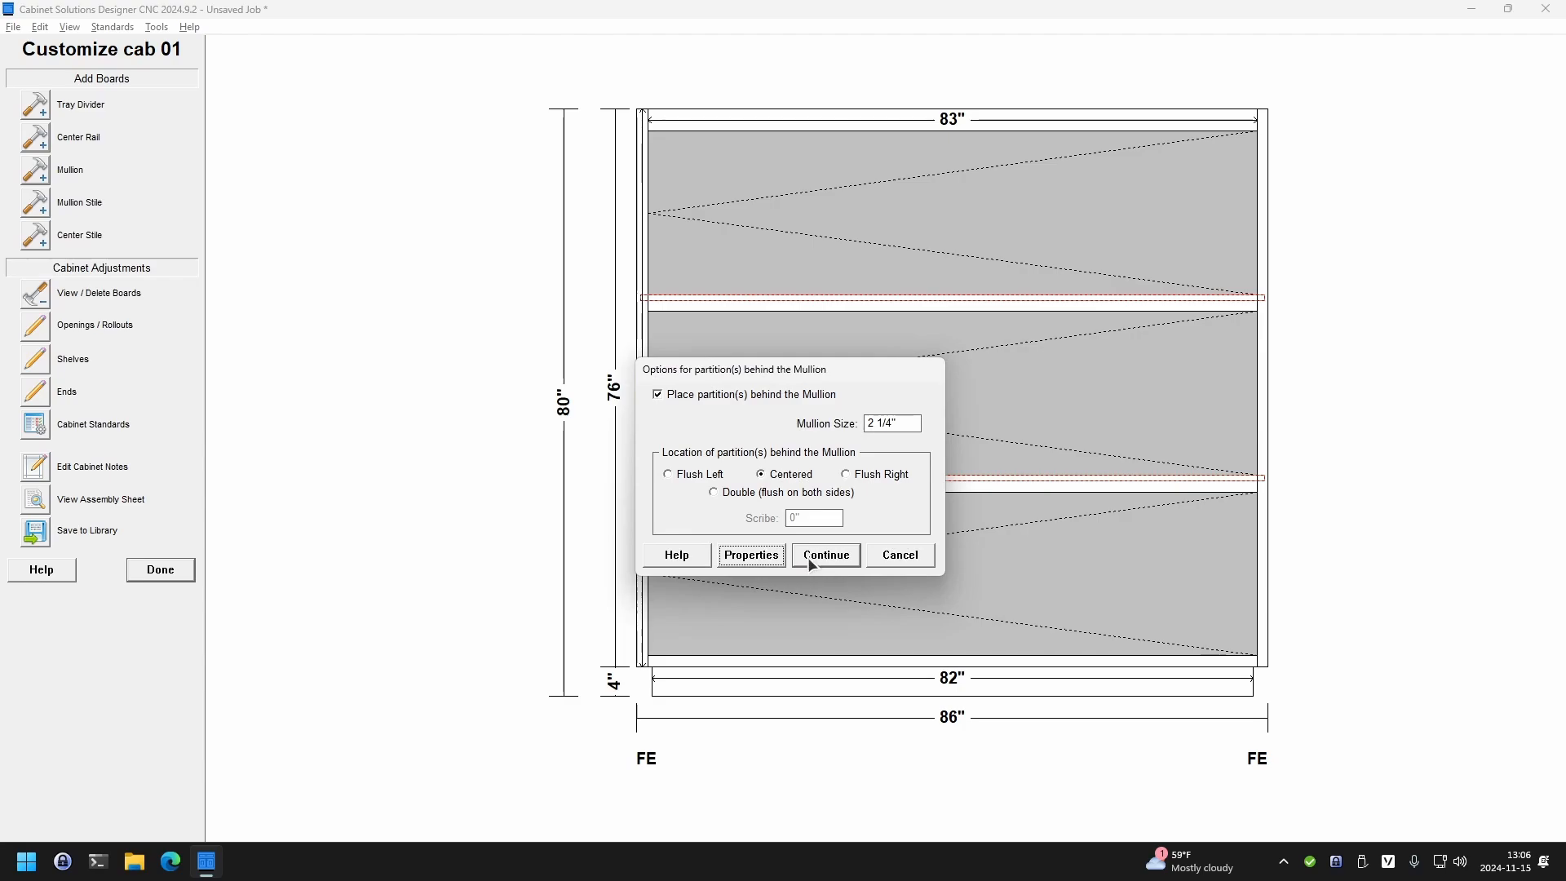
- Add two 2 1/4" mullions with centered partitions to each of the three rows, dividing every row into three openings
click(825, 554)
drag(1274, 610, 1168, 451)
click(1108, 667)
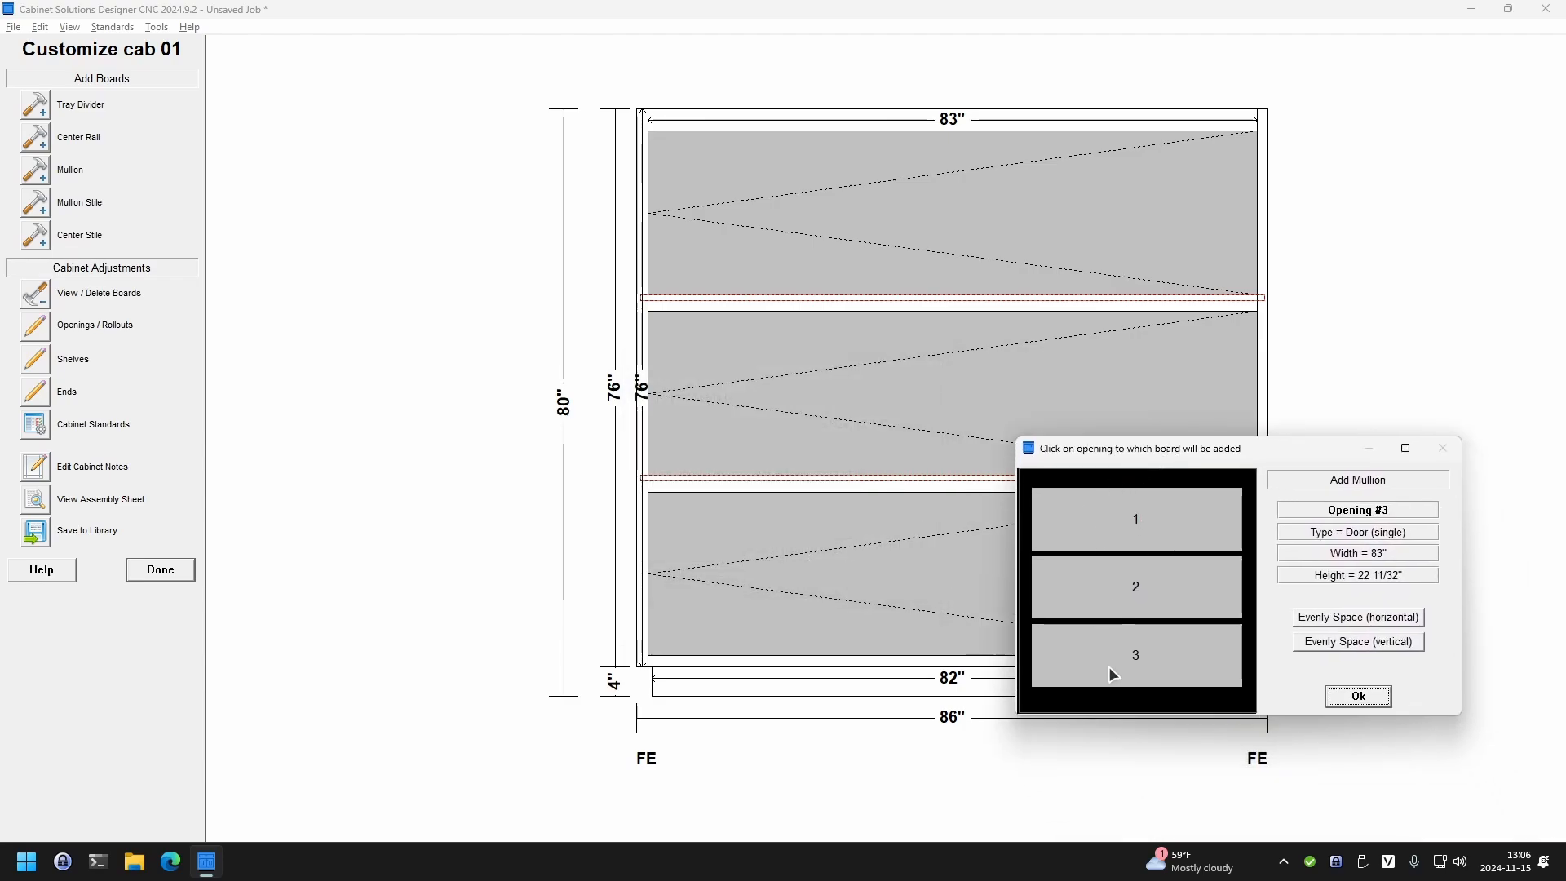
click(1105, 517)
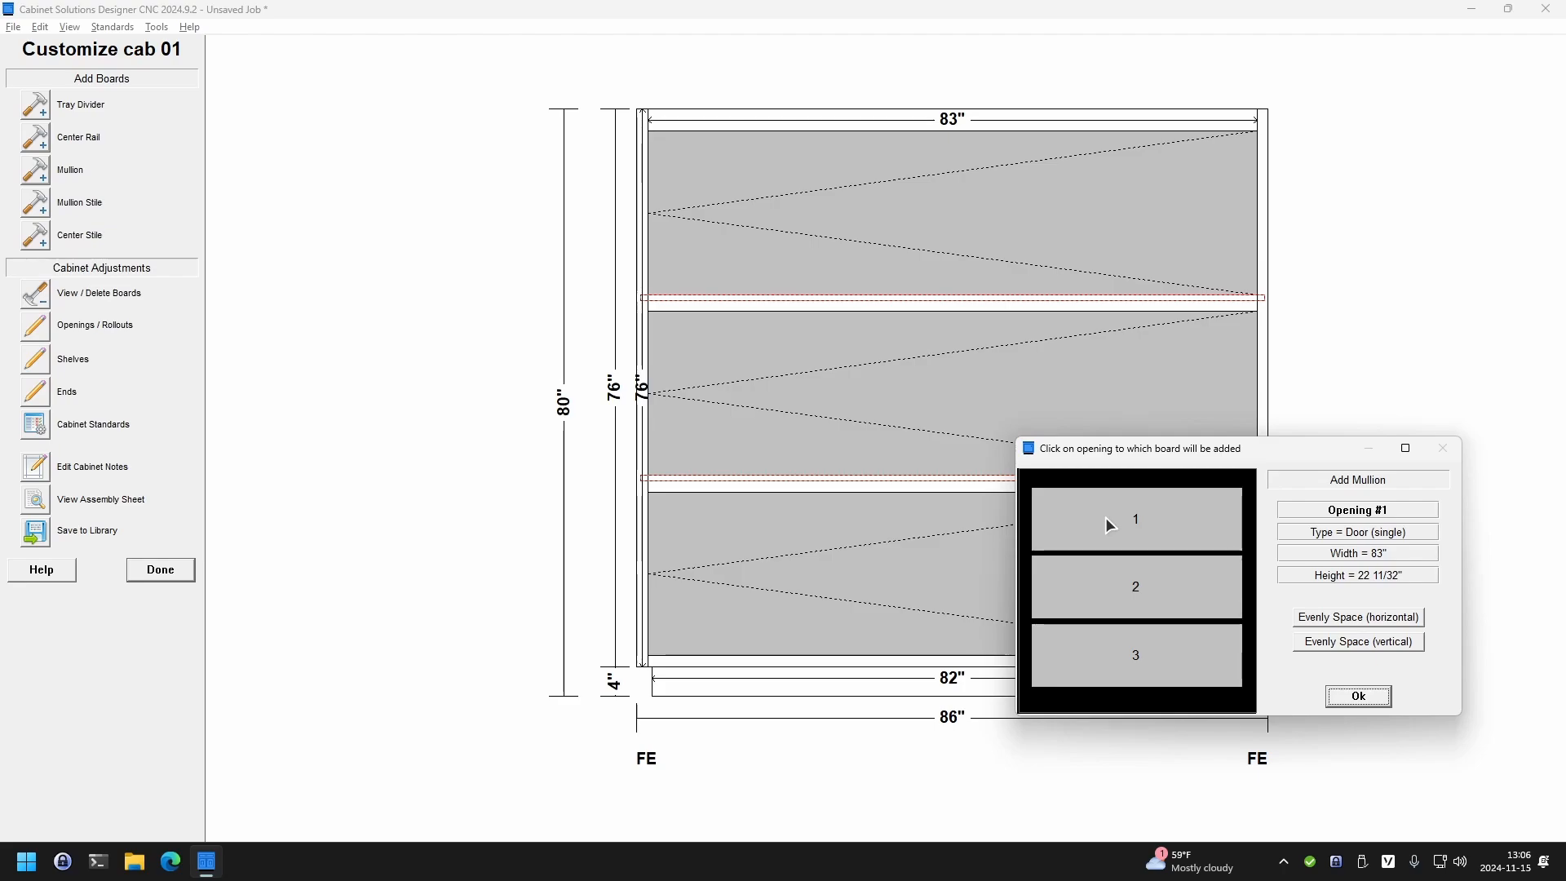
click(1104, 517)
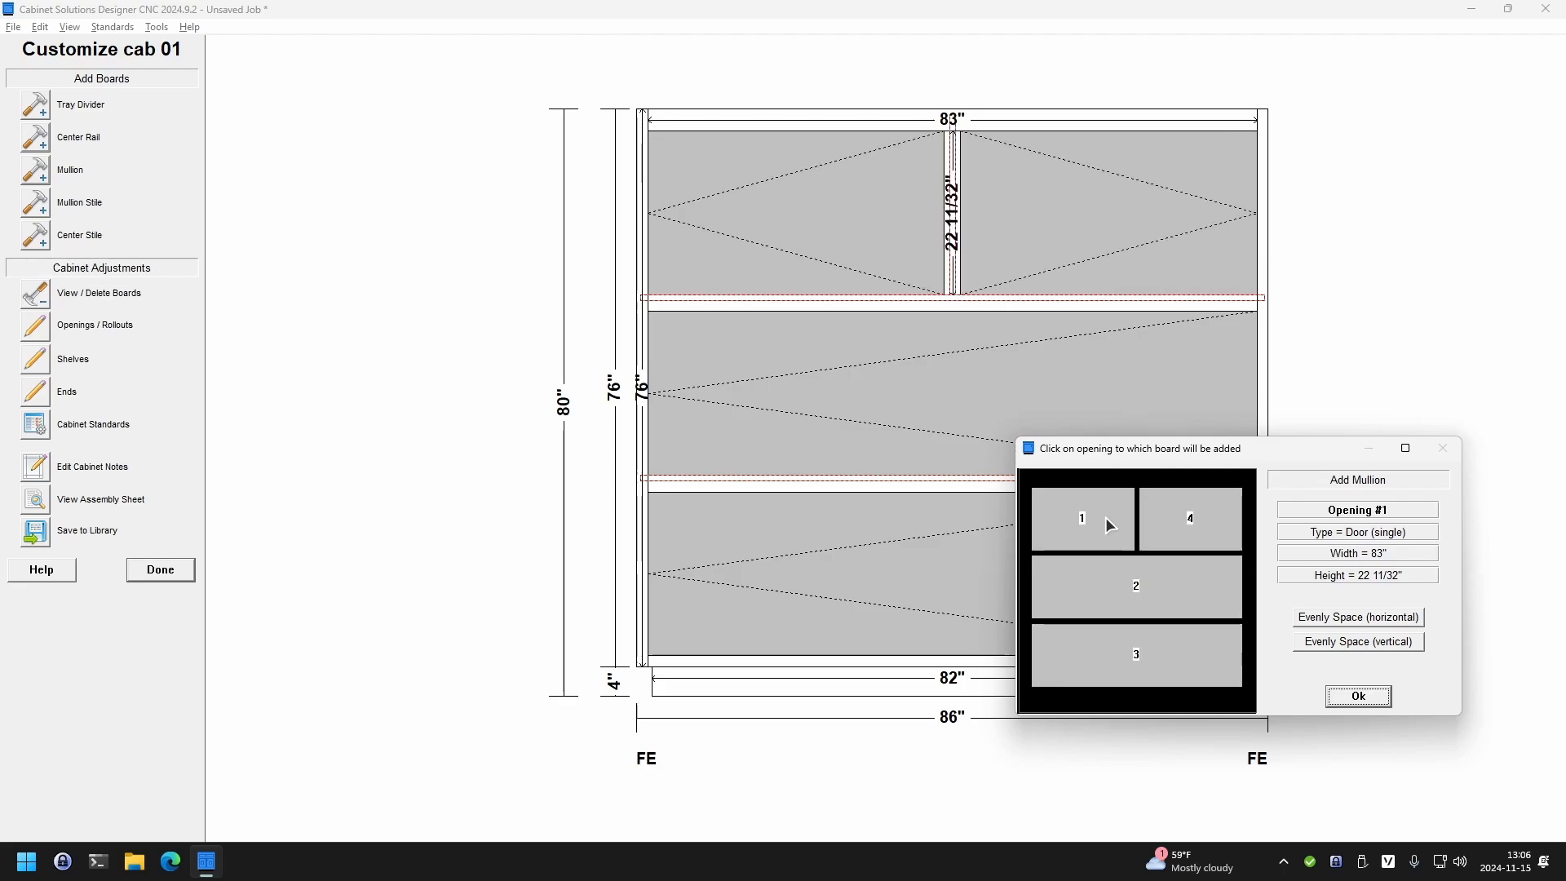
click(1104, 517)
click(1122, 579)
click(1122, 580)
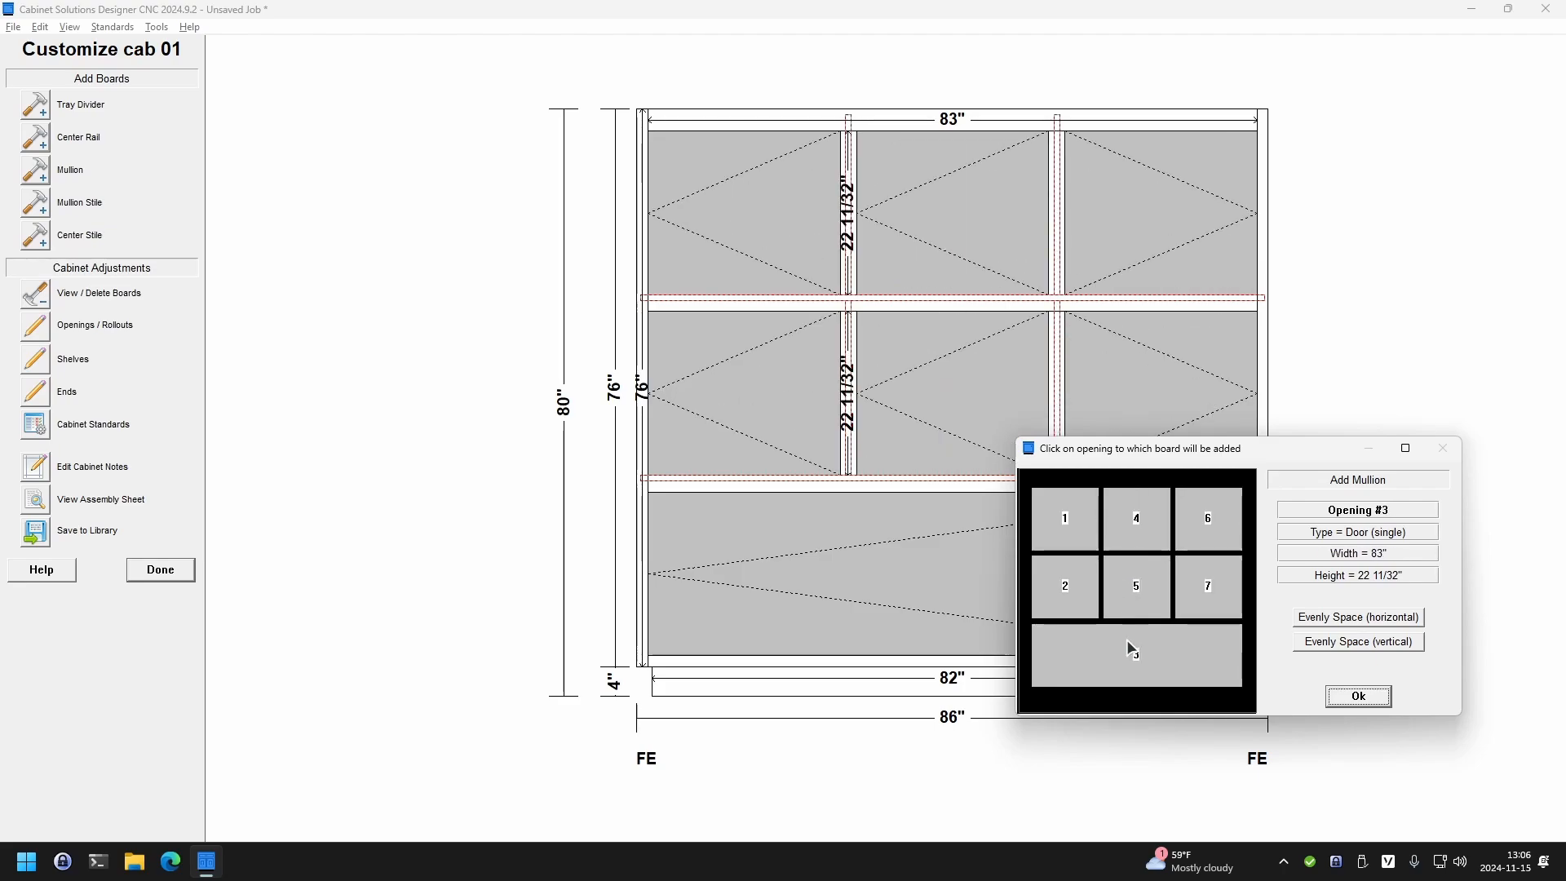
click(1127, 641)
click(1130, 643)
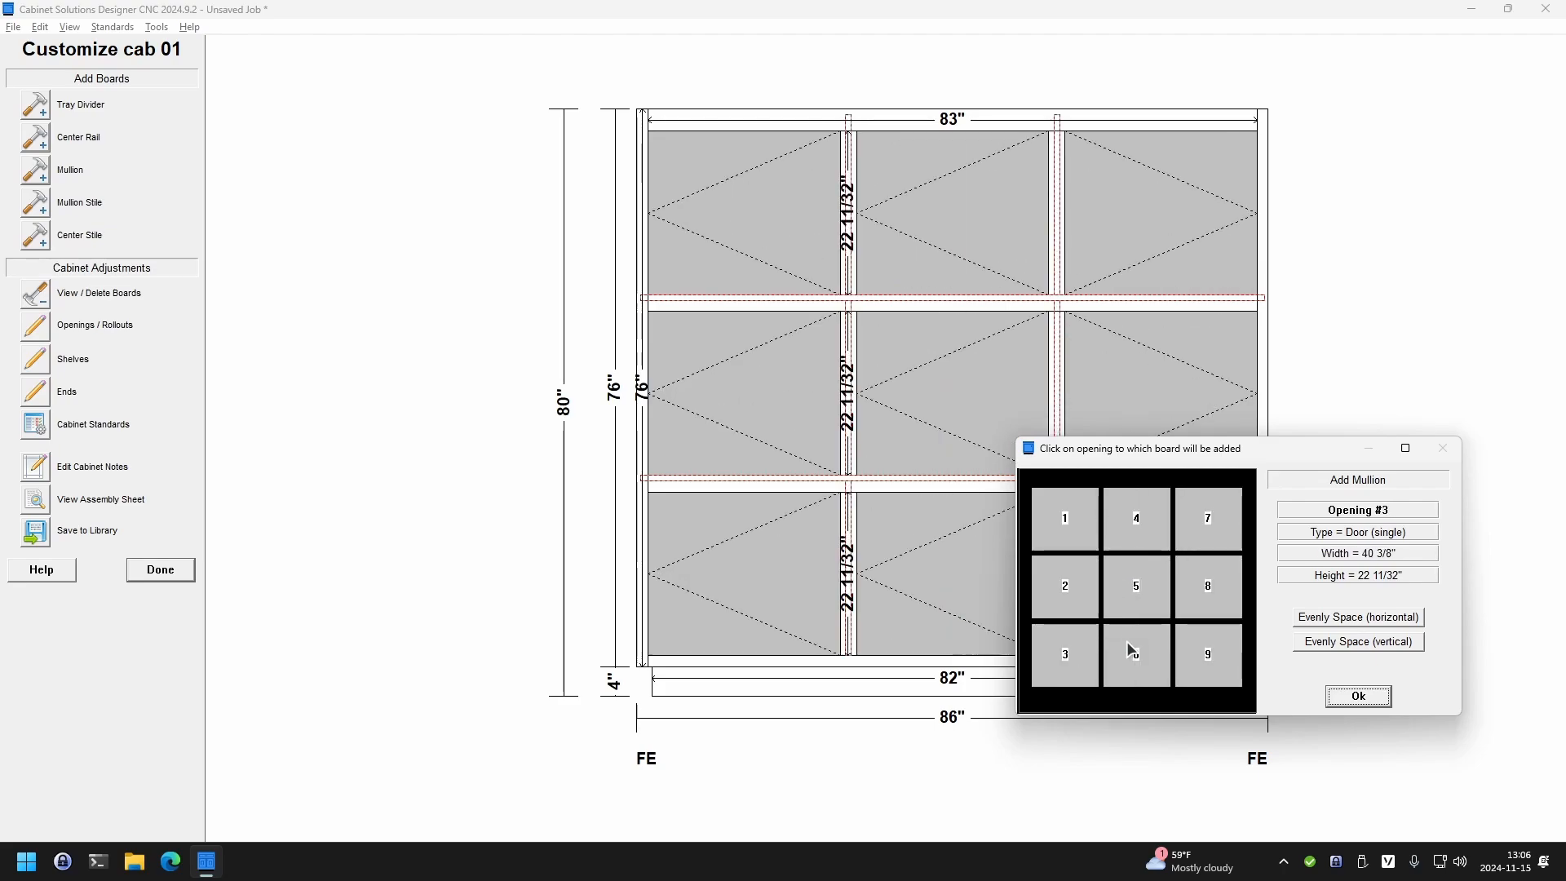
click(1359, 695)
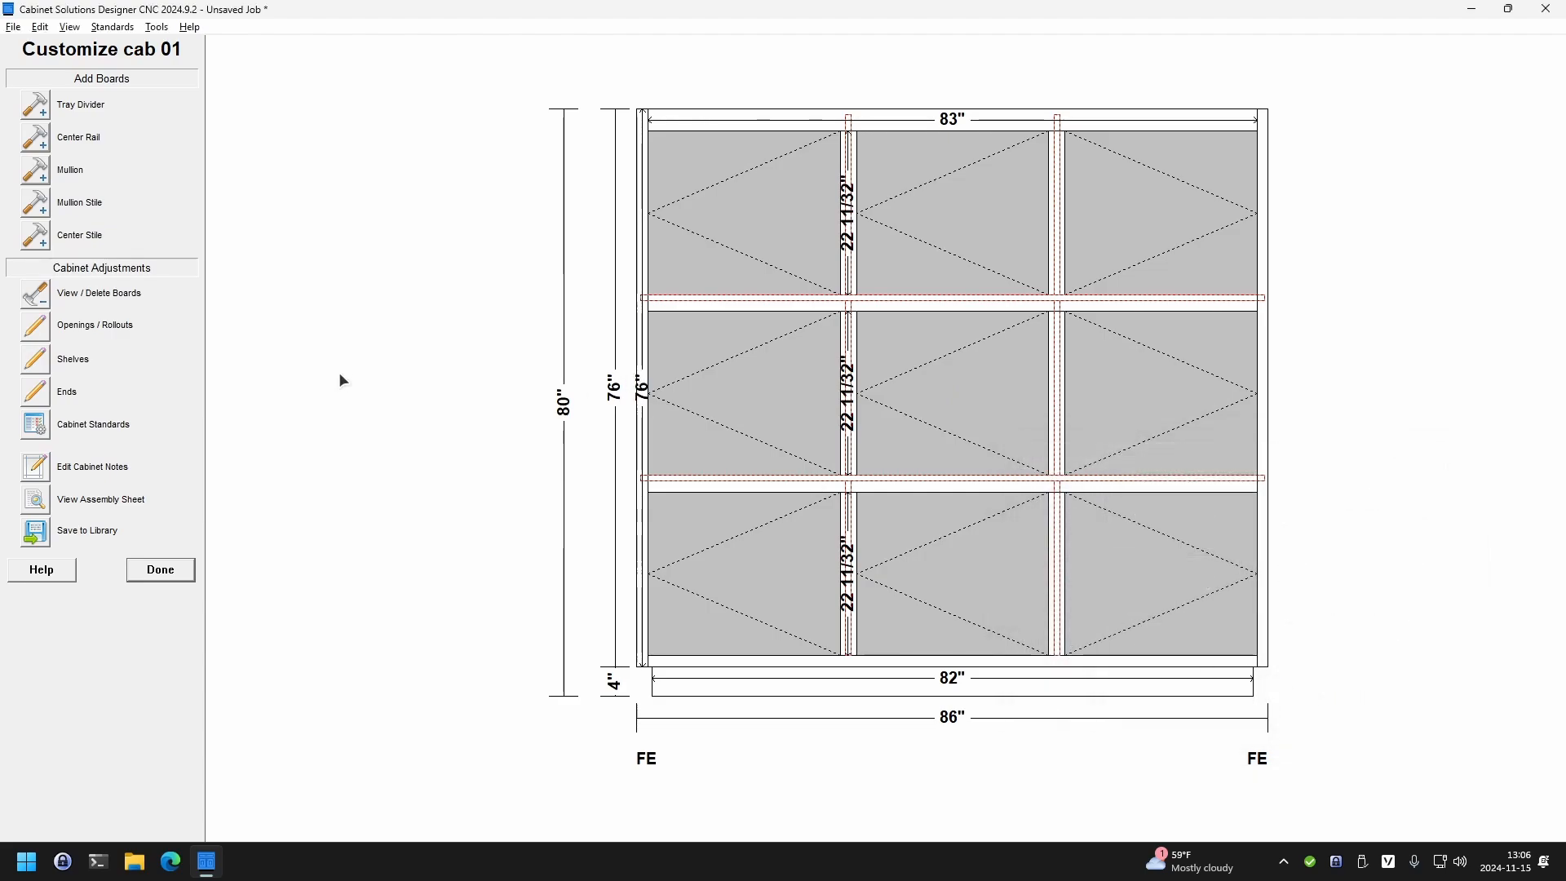
- Set opening #1 to 14" wide by 10" high, moving its right side and bottom side
click(35, 327)
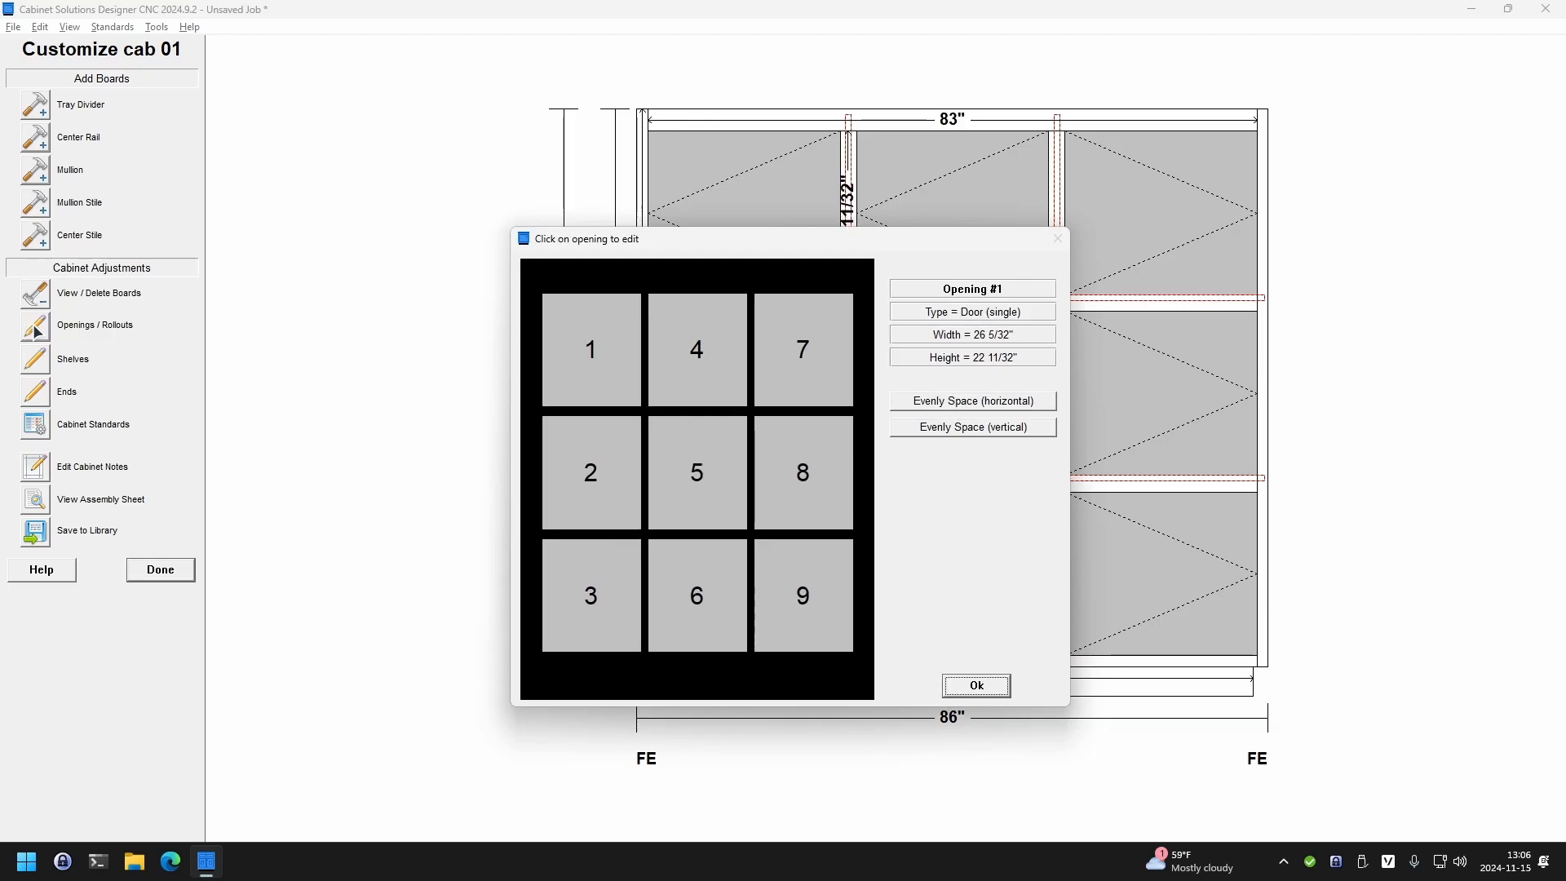
click(579, 362)
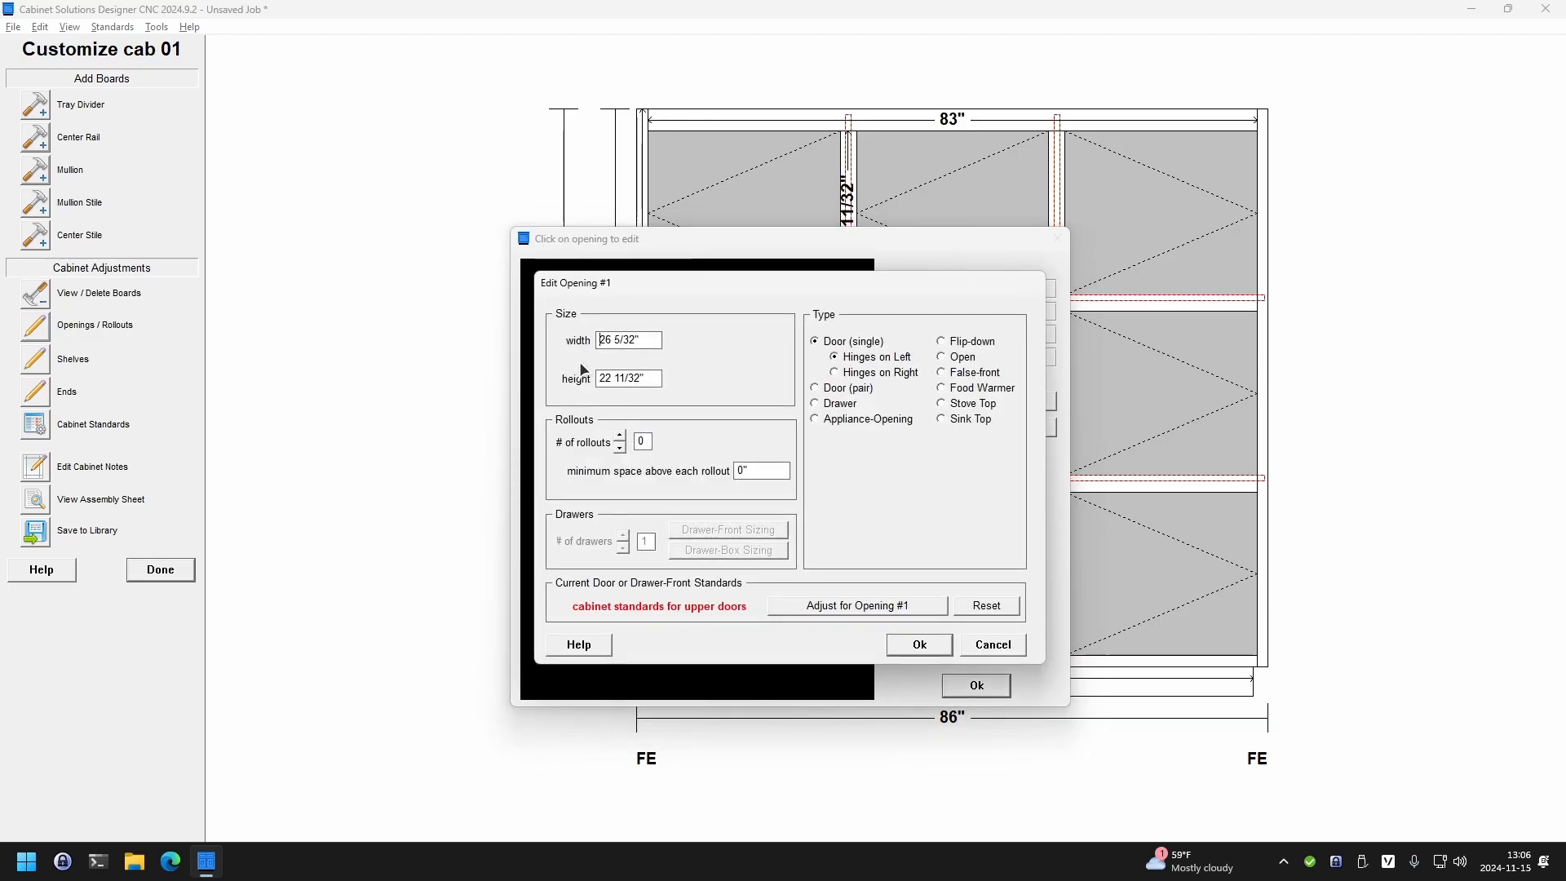
drag(655, 341, 473, 339)
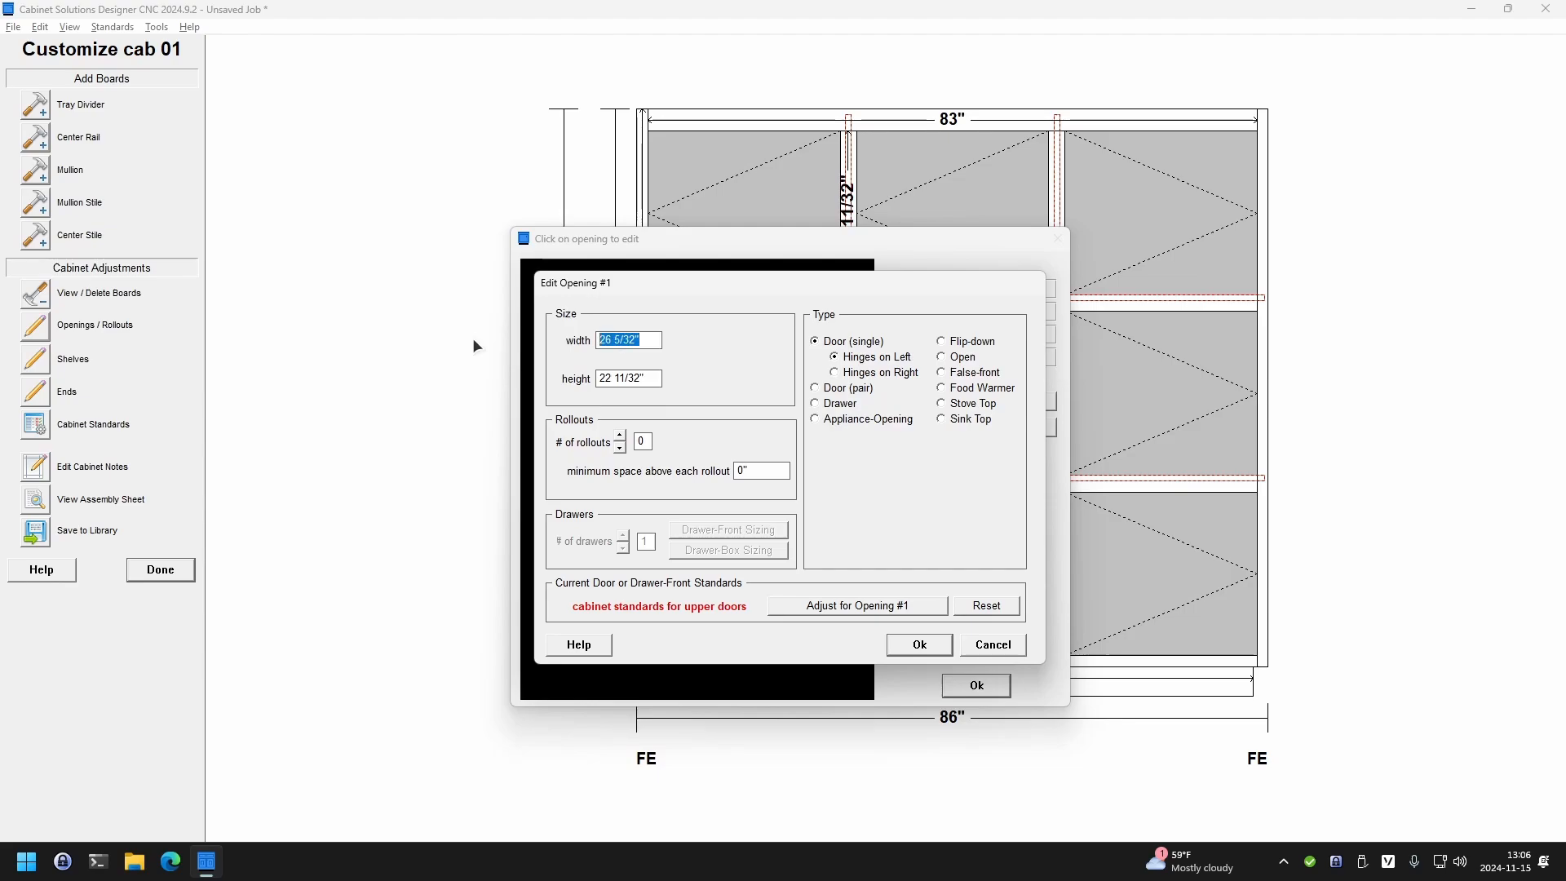
text(14)
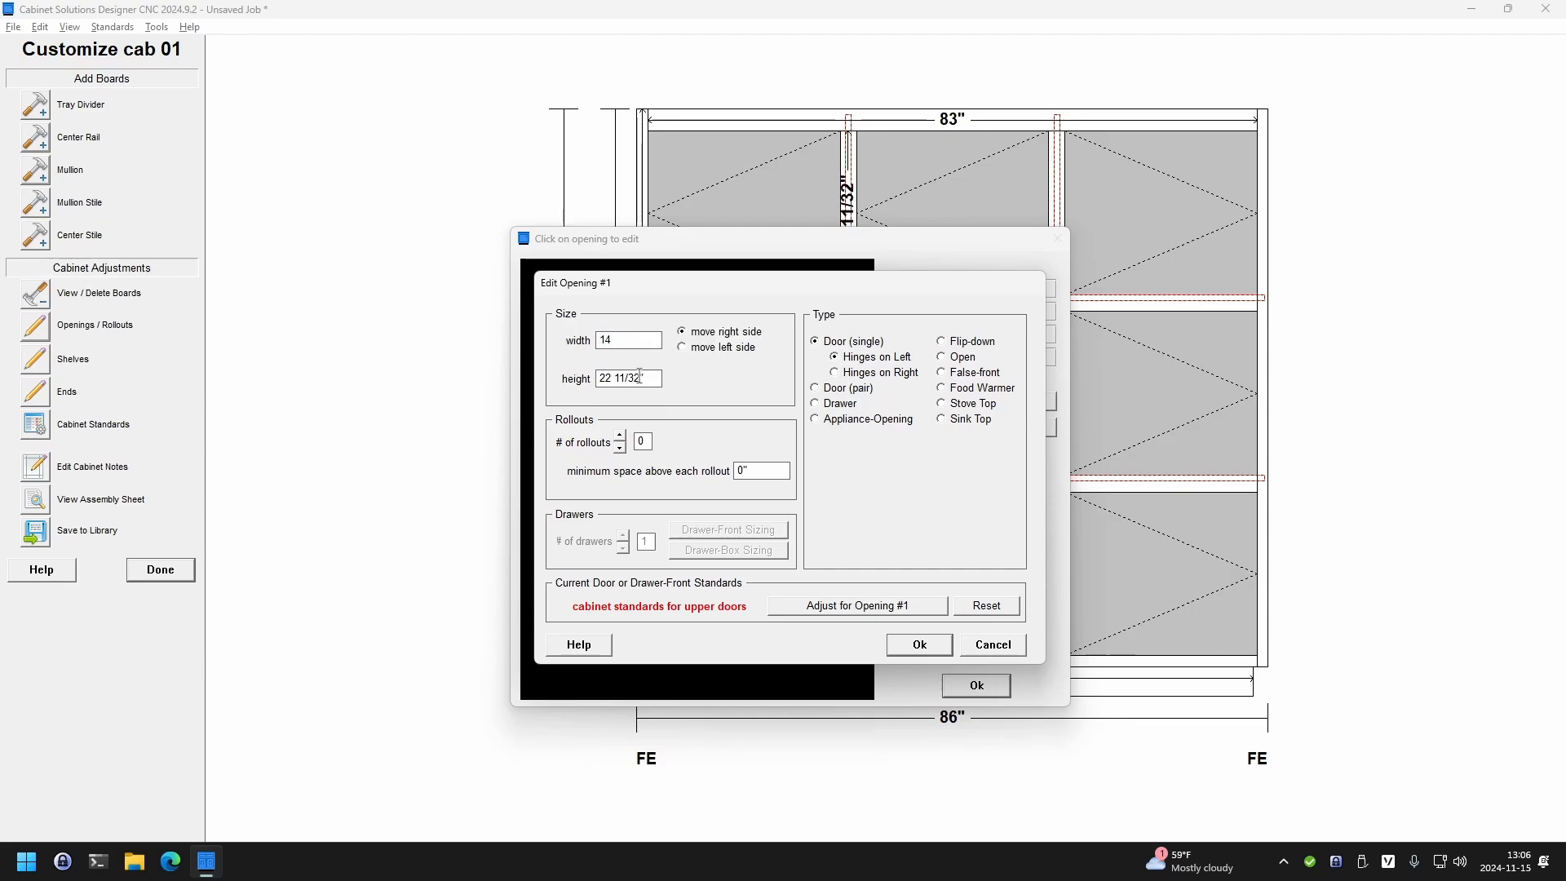
drag(640, 375, 473, 374)
text(10)
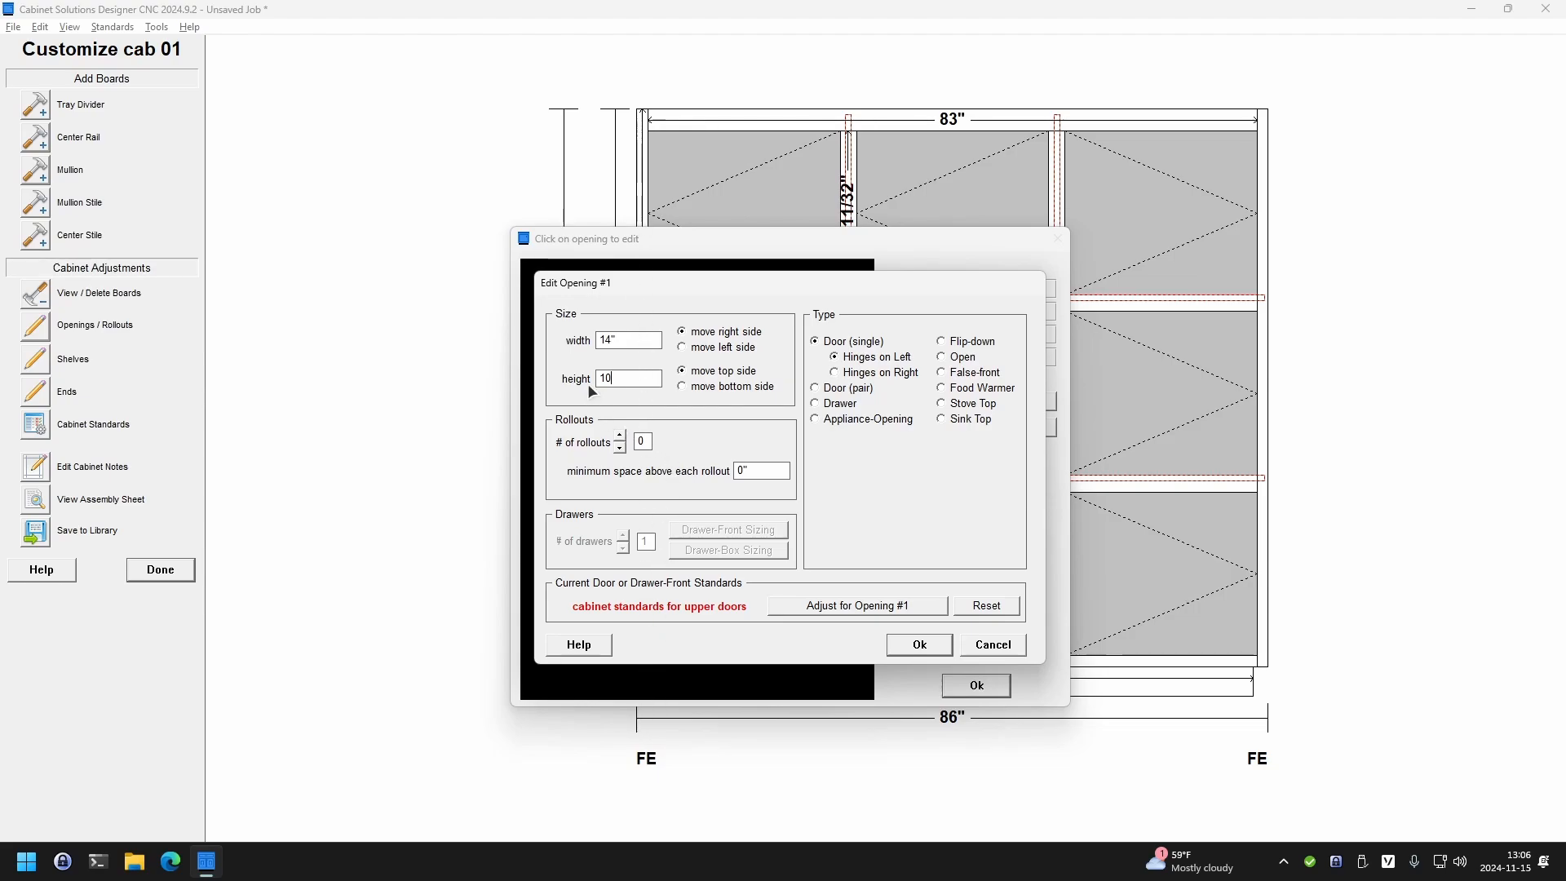
click(695, 384)
- Give the door of opening #1 a glass panel style and apply the opening's changes
click(845, 607)
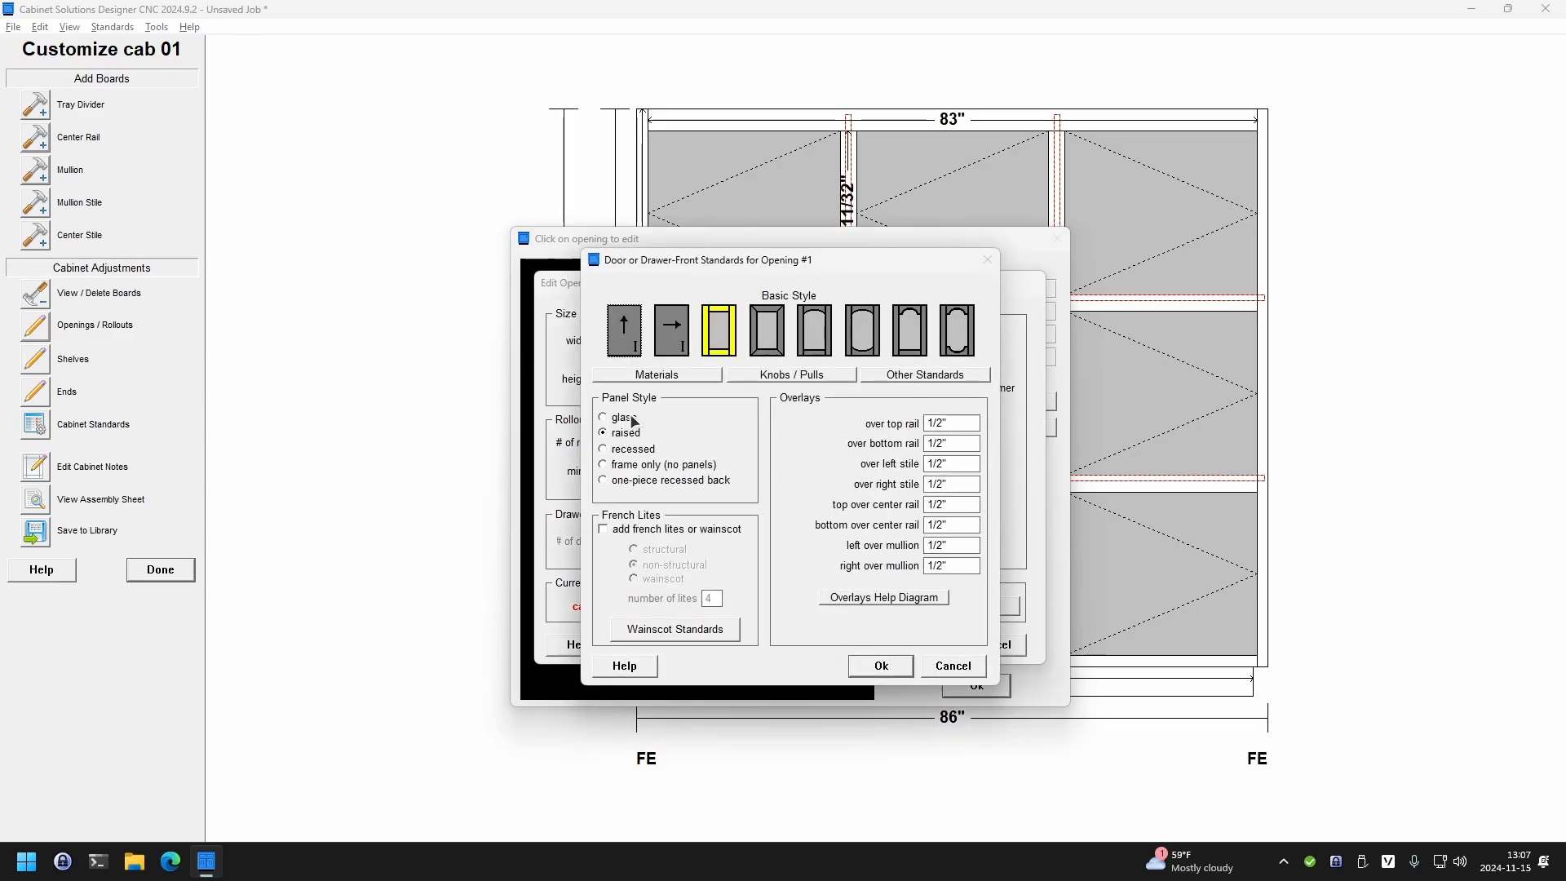
click(629, 418)
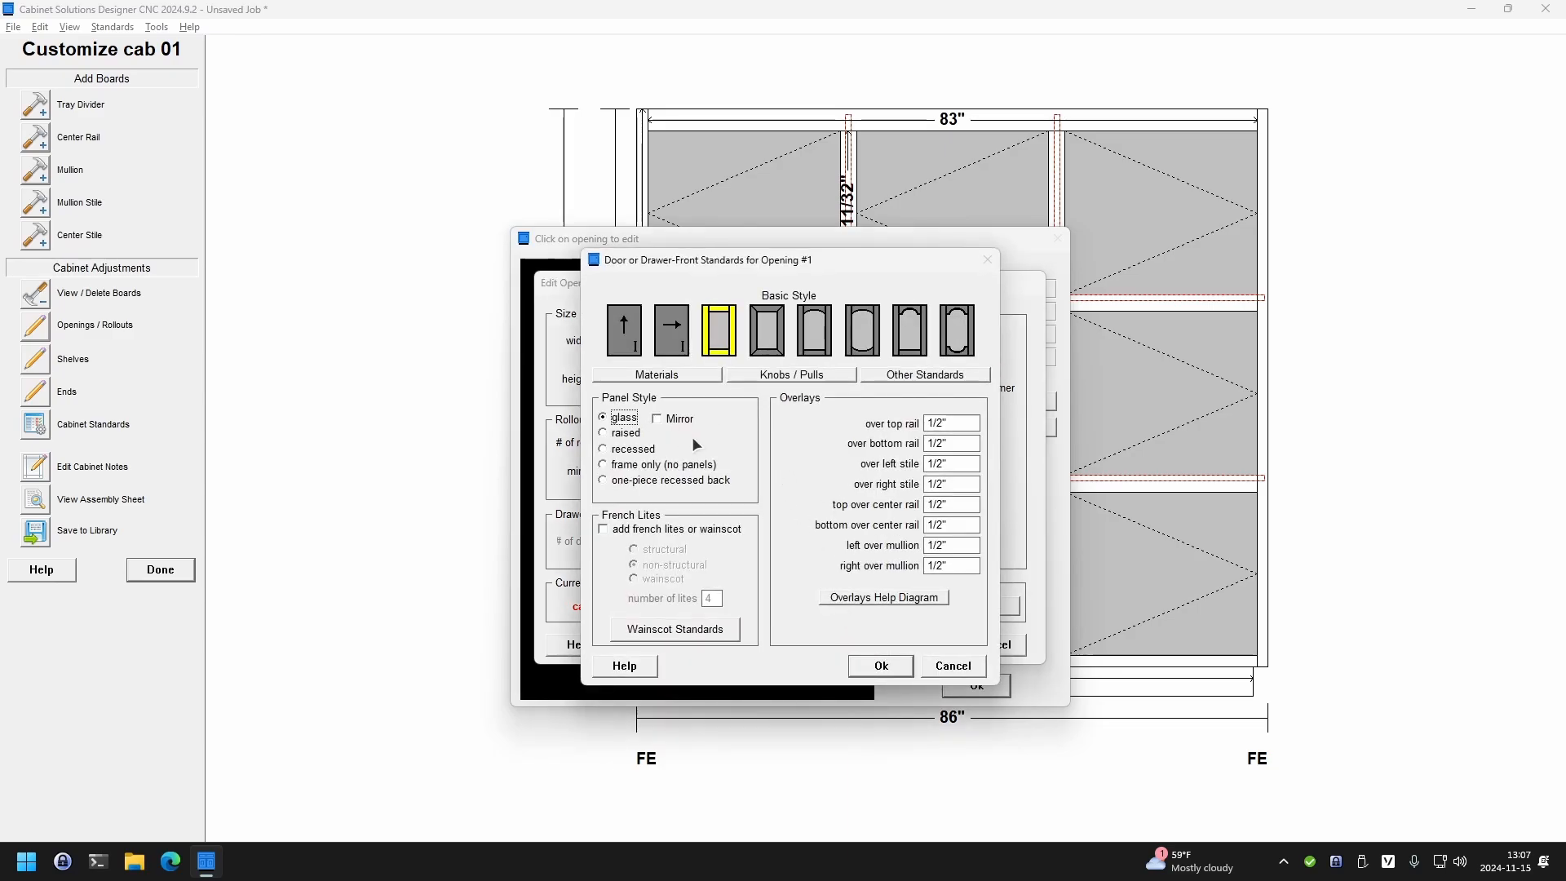
click(885, 667)
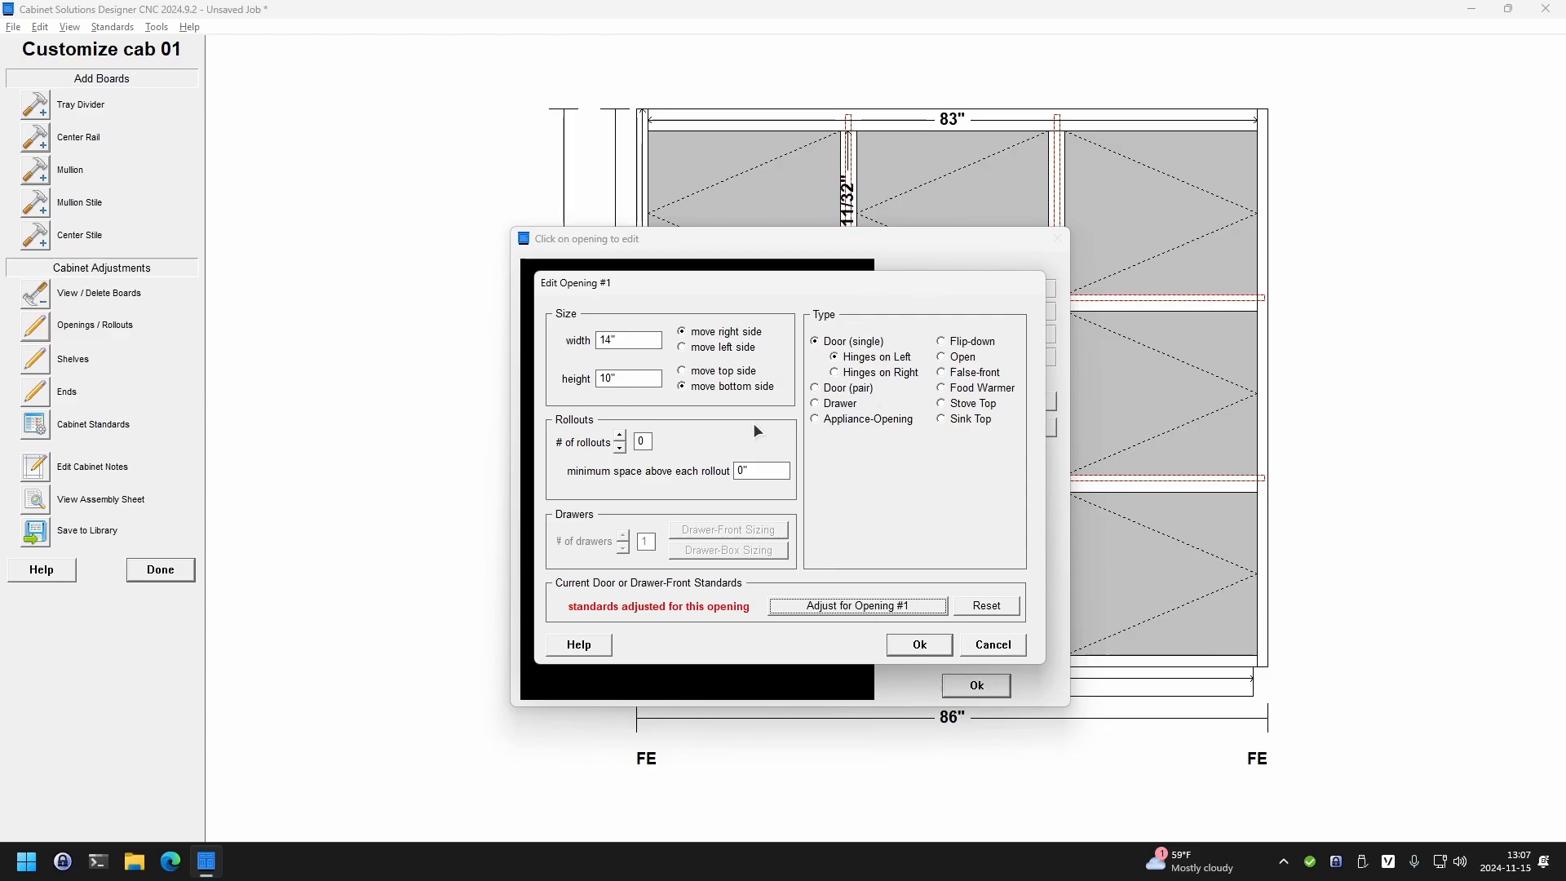
click(900, 645)
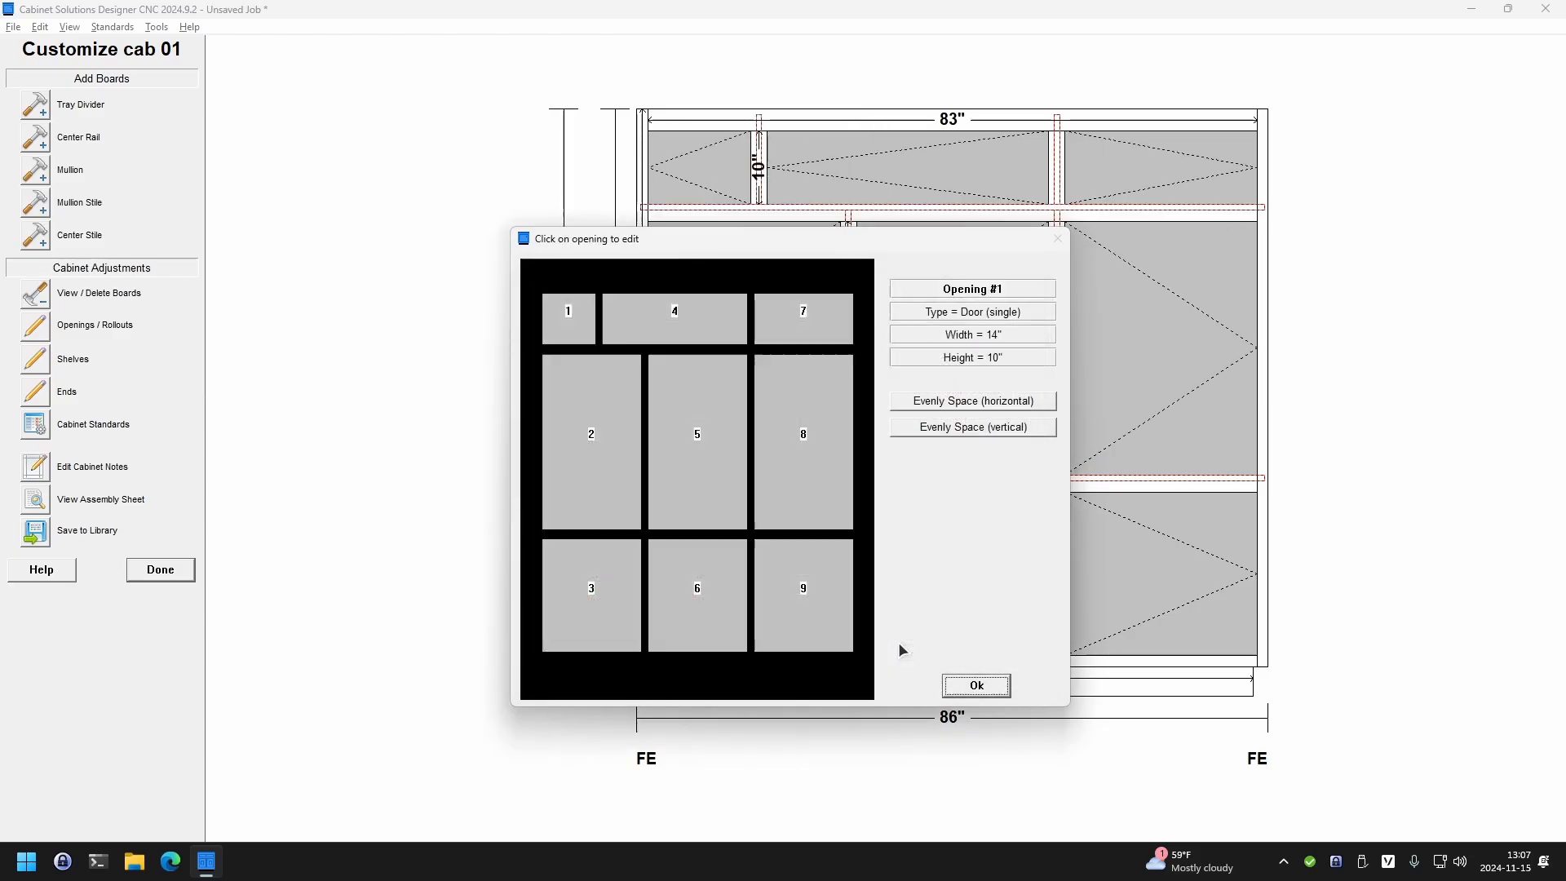
- Set opening #7 in the cabinet's upper row to 14" wide, moving its left side
click(803, 324)
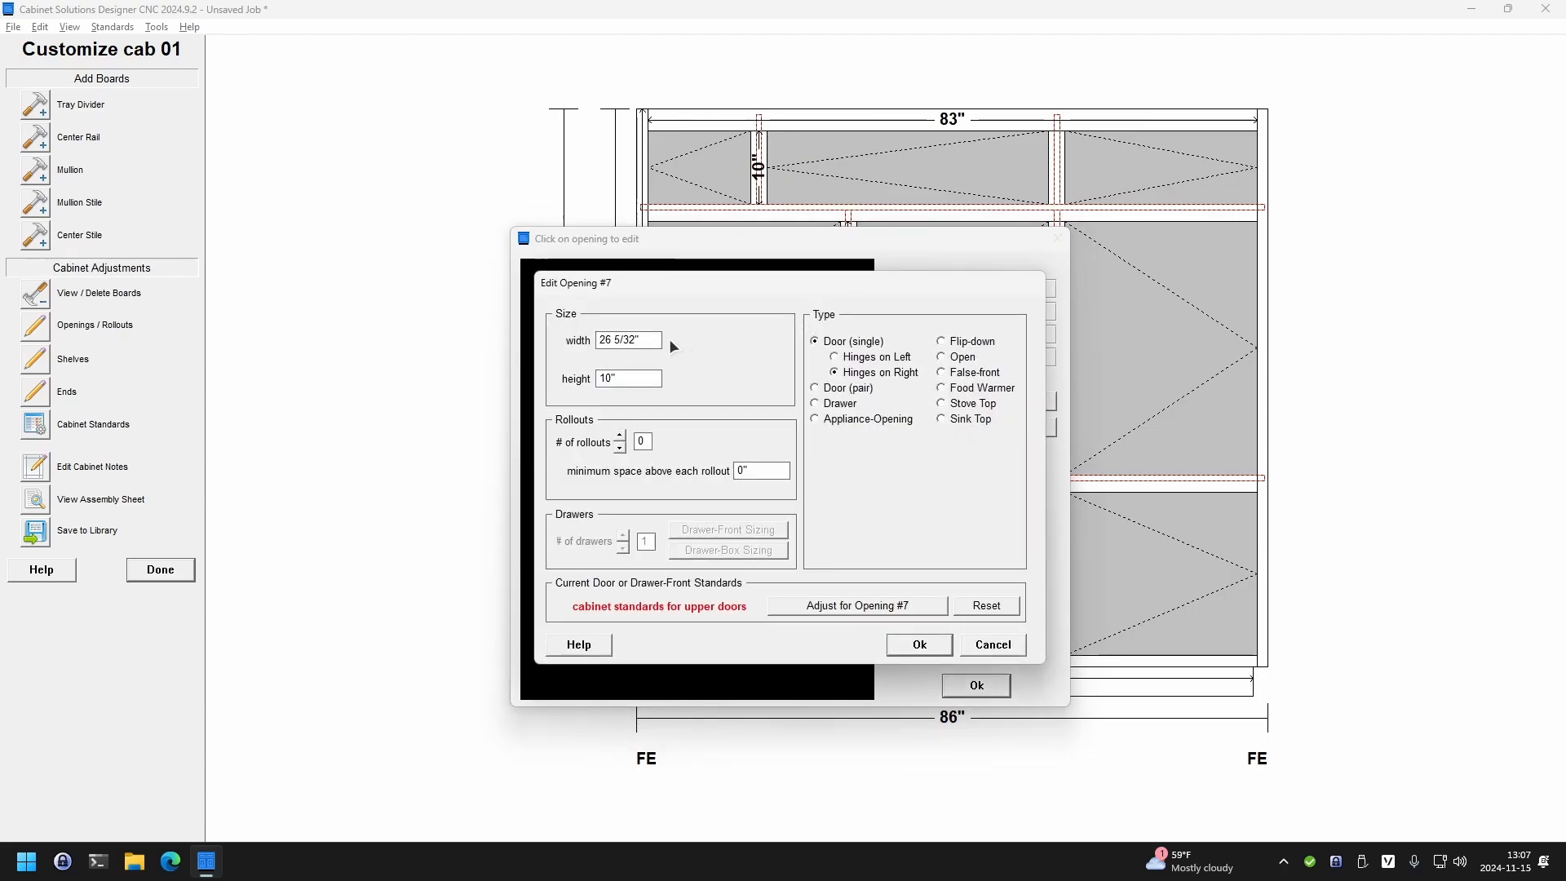
drag(654, 340, 472, 328)
text(14)
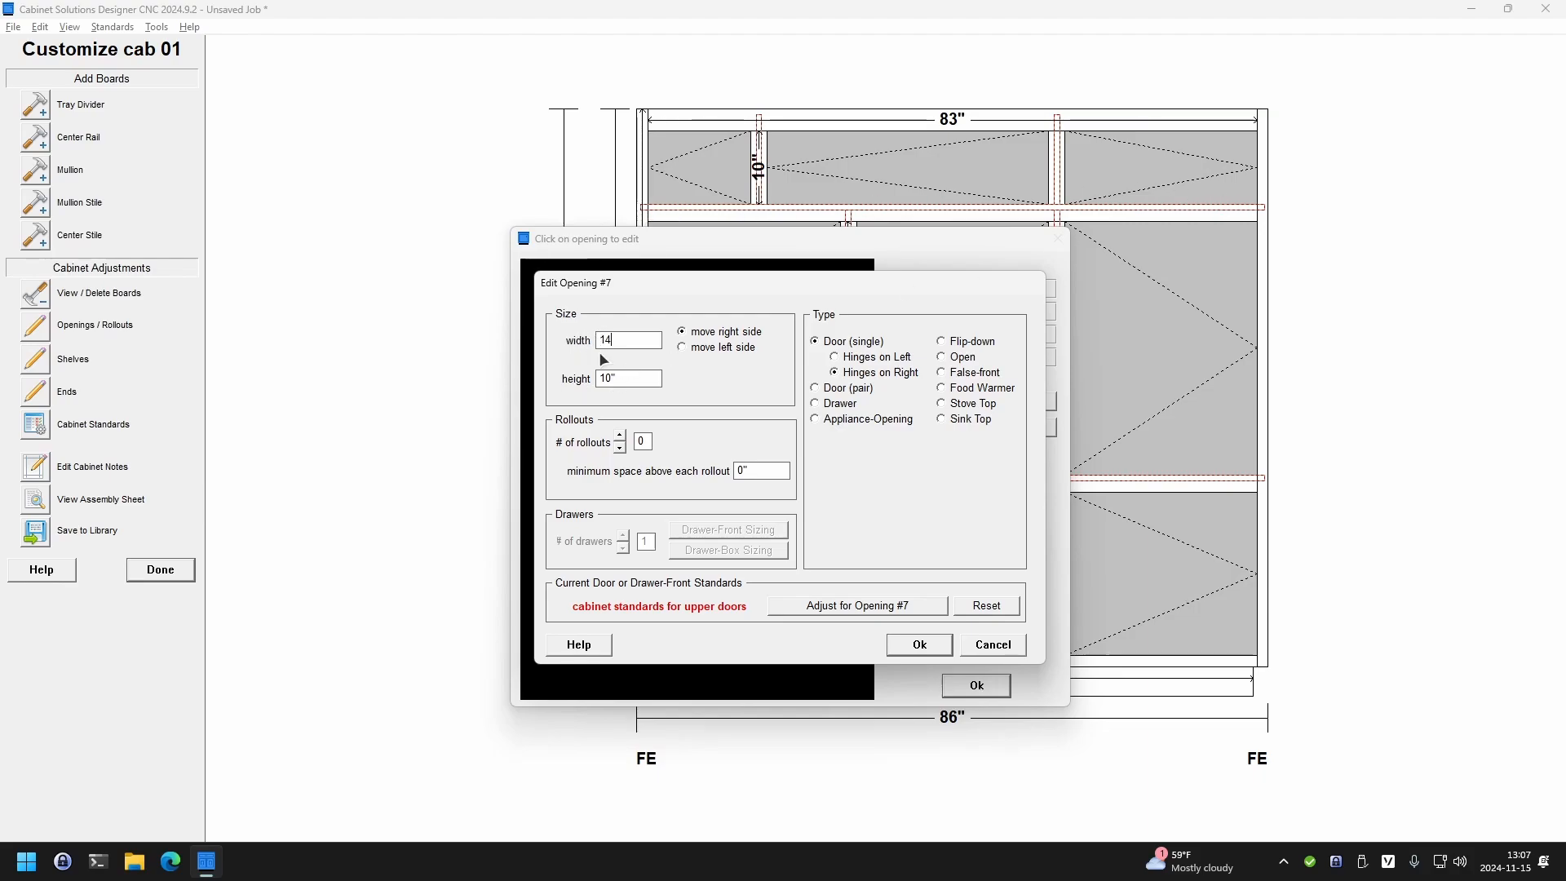
click(701, 346)
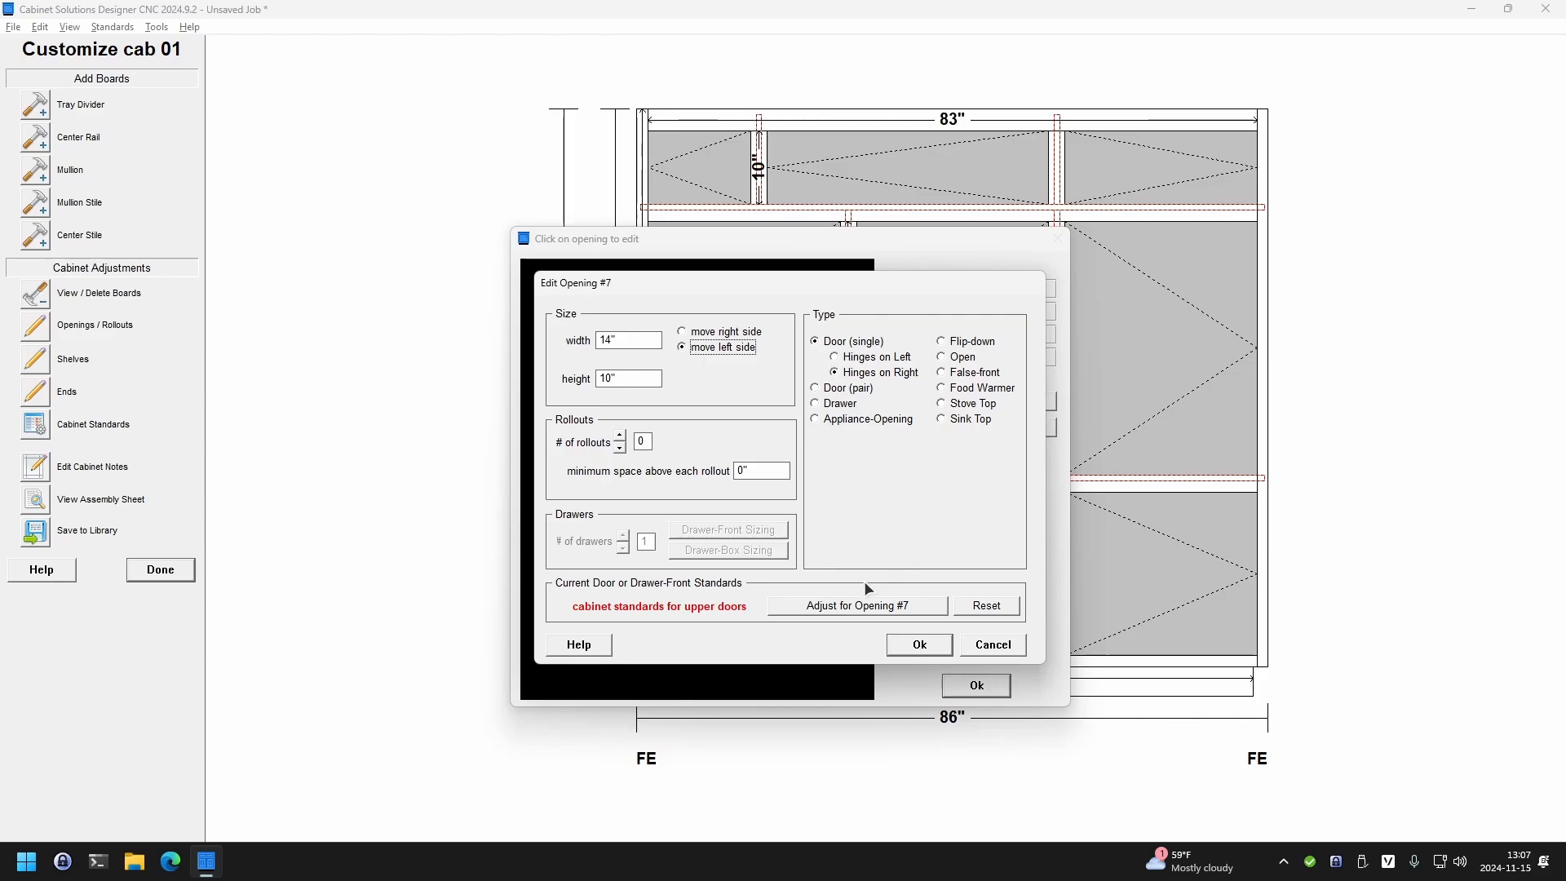
- Give the door of opening #7 a glass panel style and apply the opening's changes
click(852, 605)
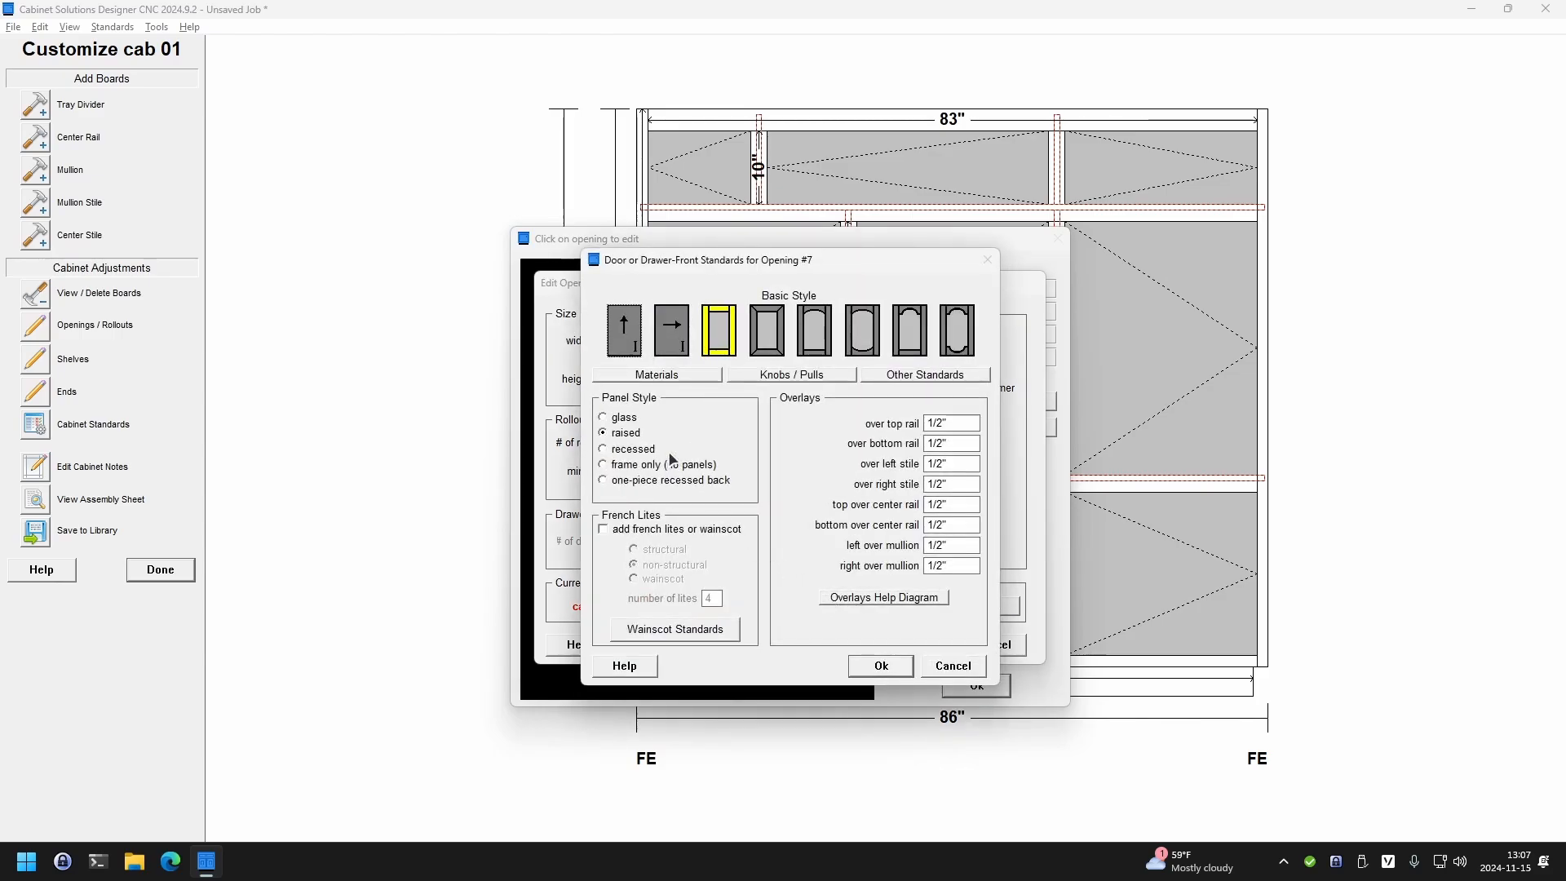
click(626, 420)
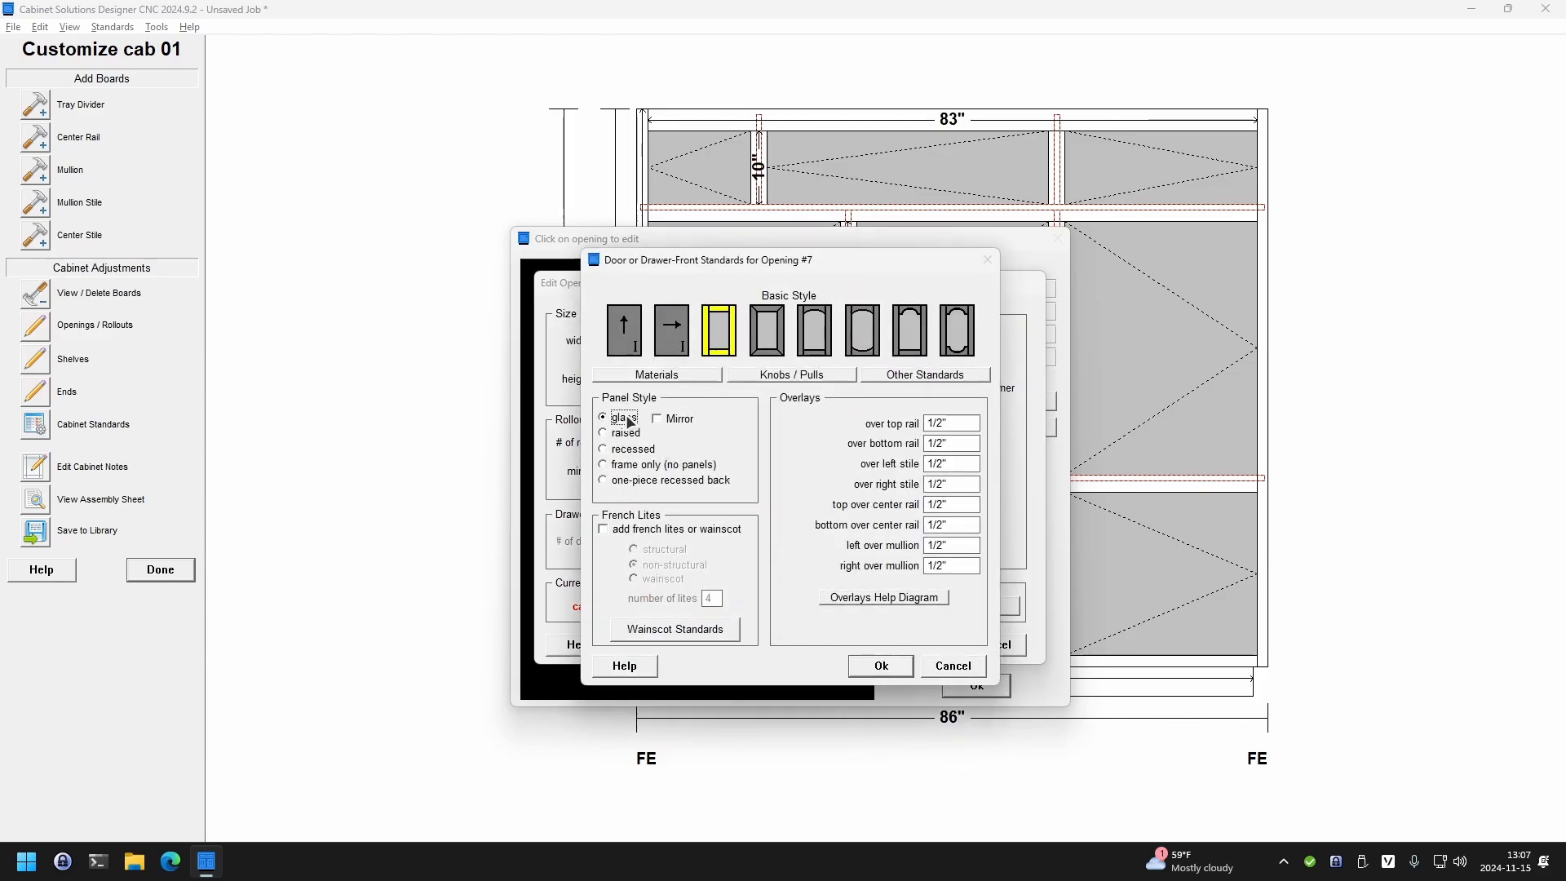
click(878, 666)
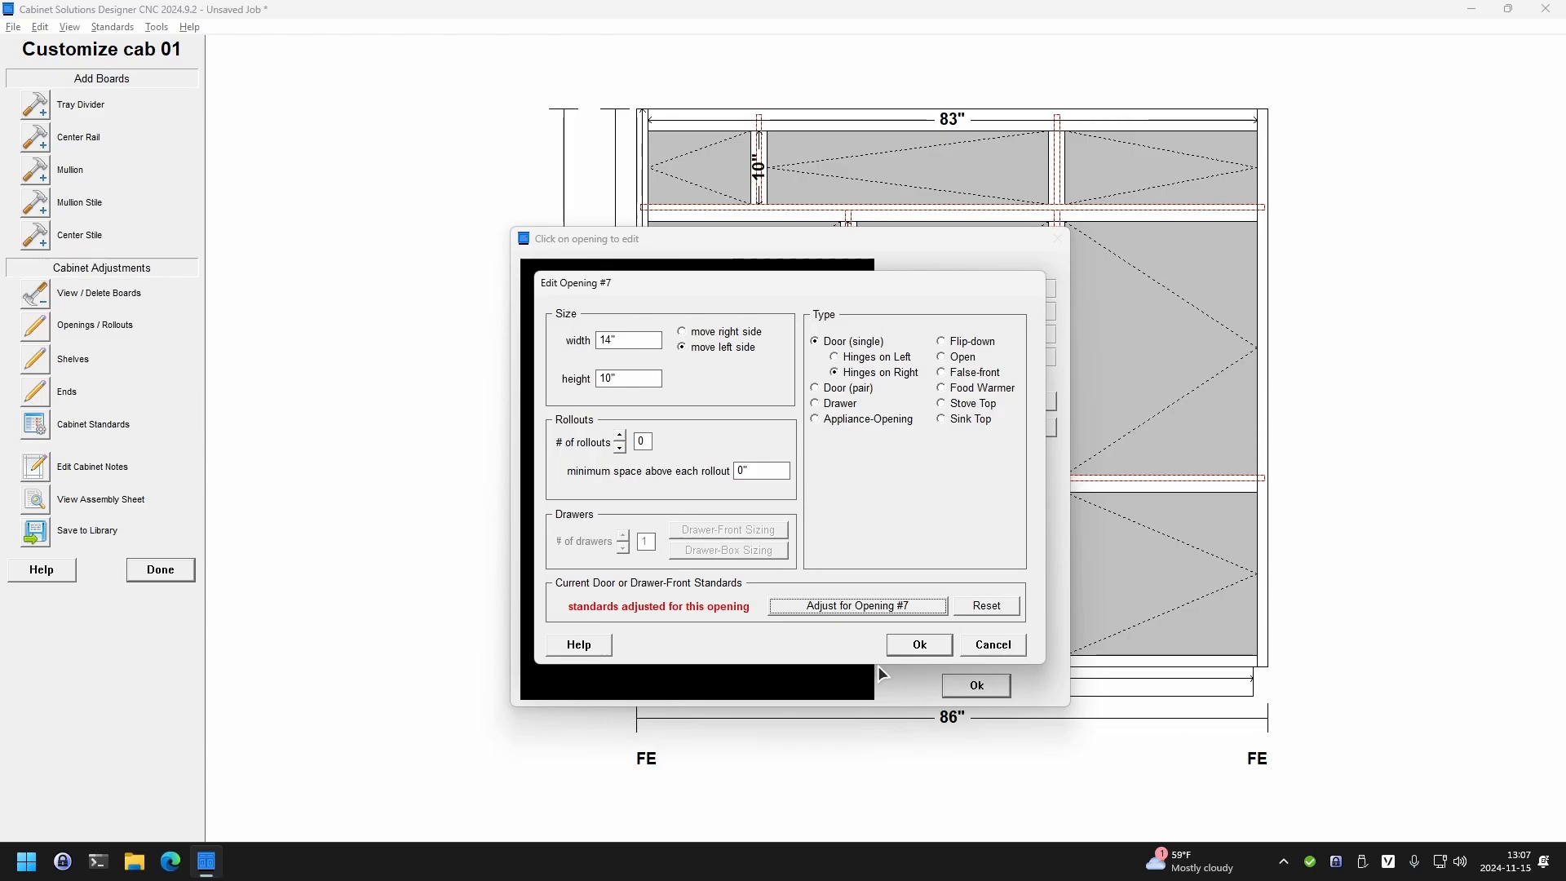
click(907, 646)
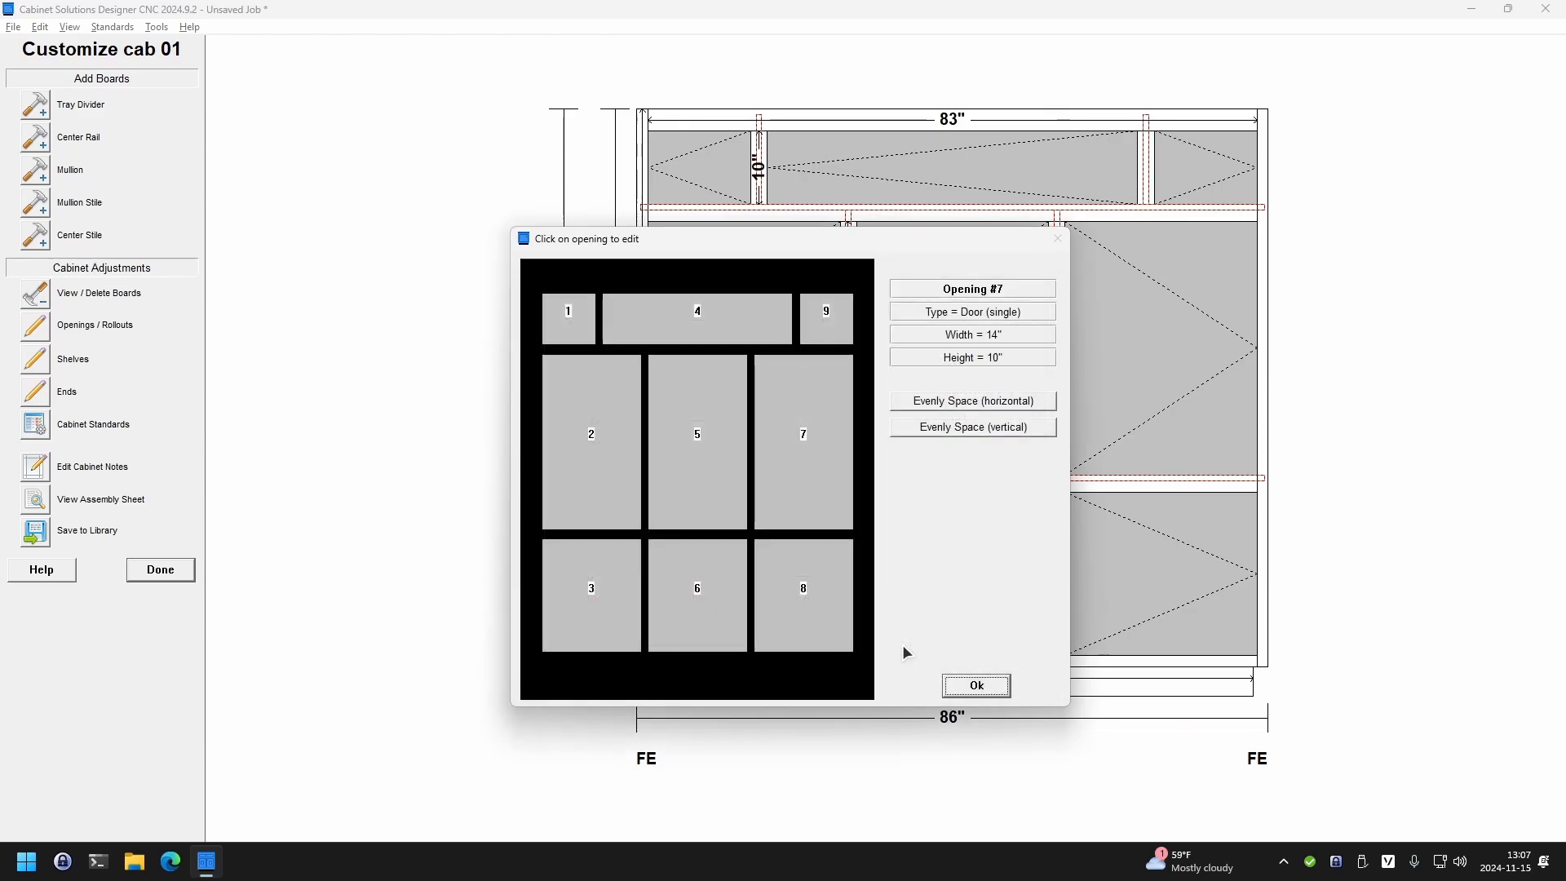
- Change opening #4 to a pair of doors with a glass panel style
click(691, 321)
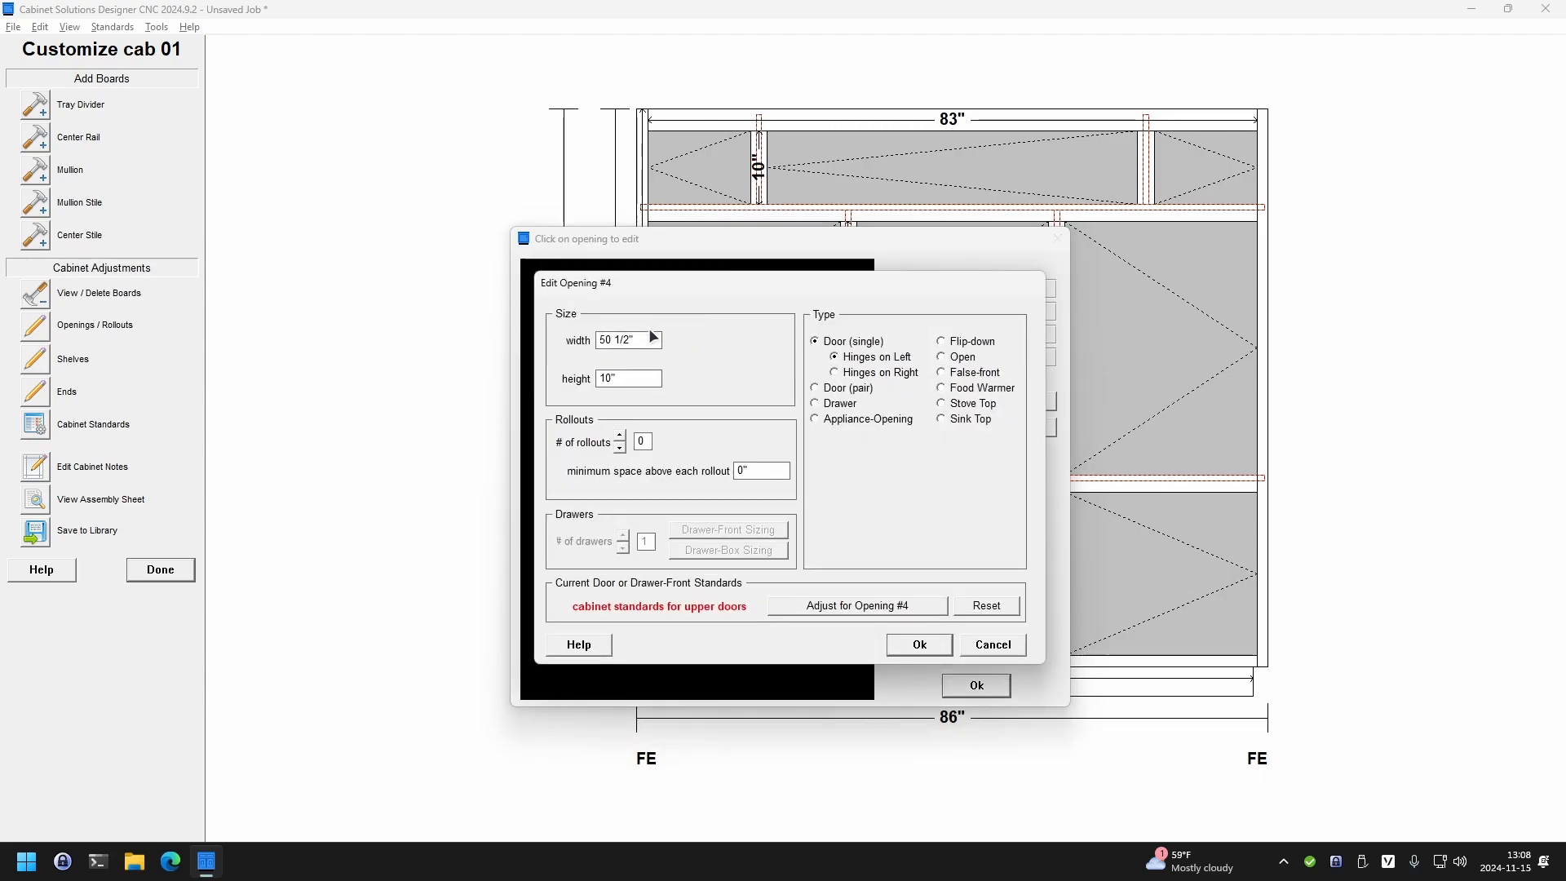
click(835, 390)
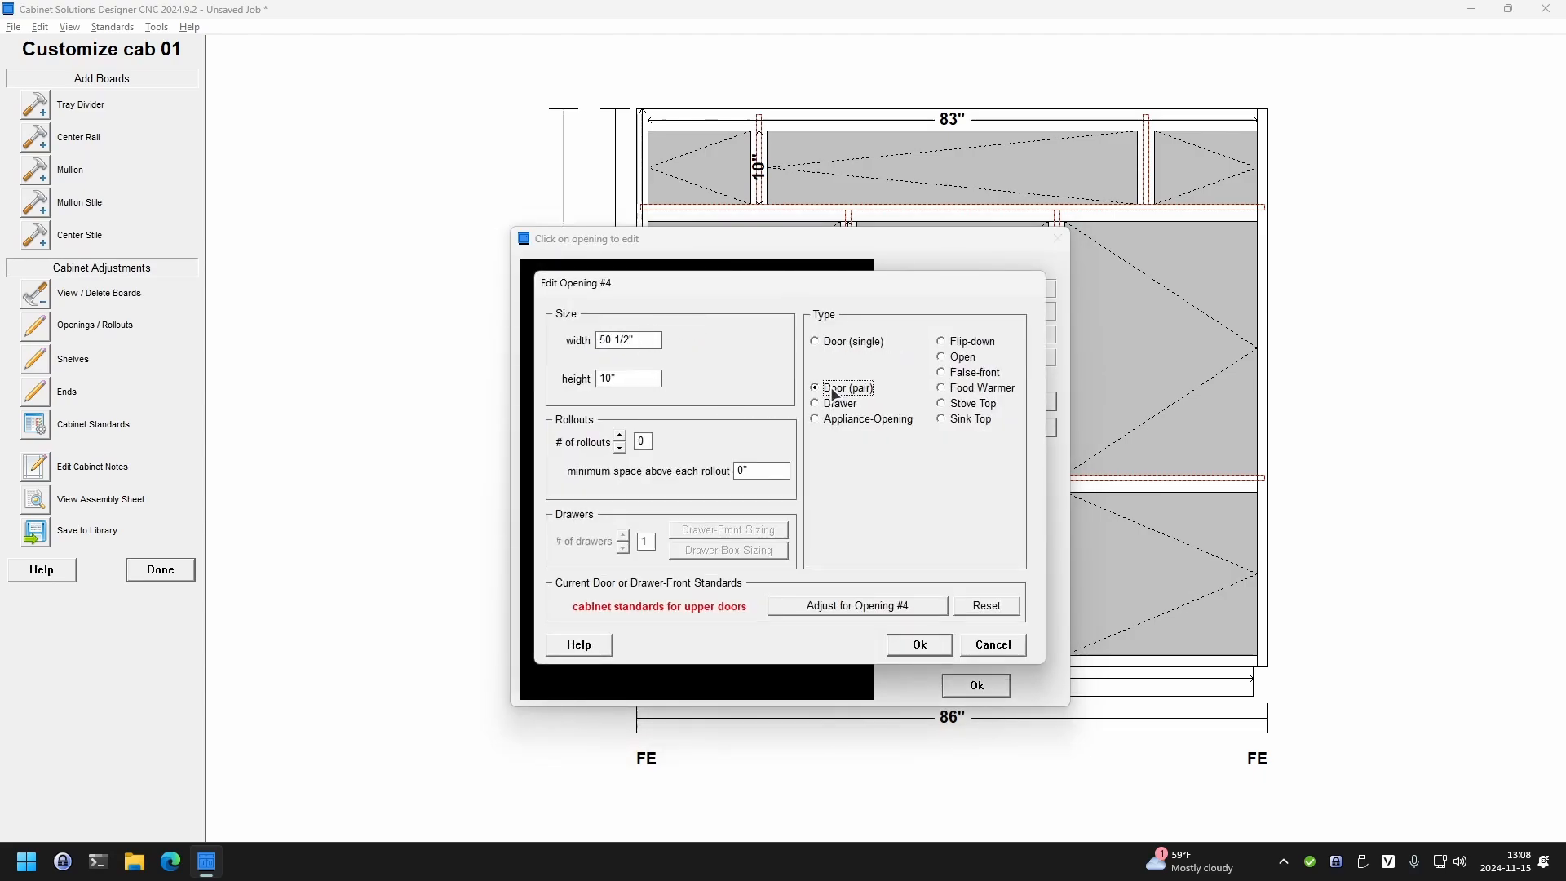
click(838, 607)
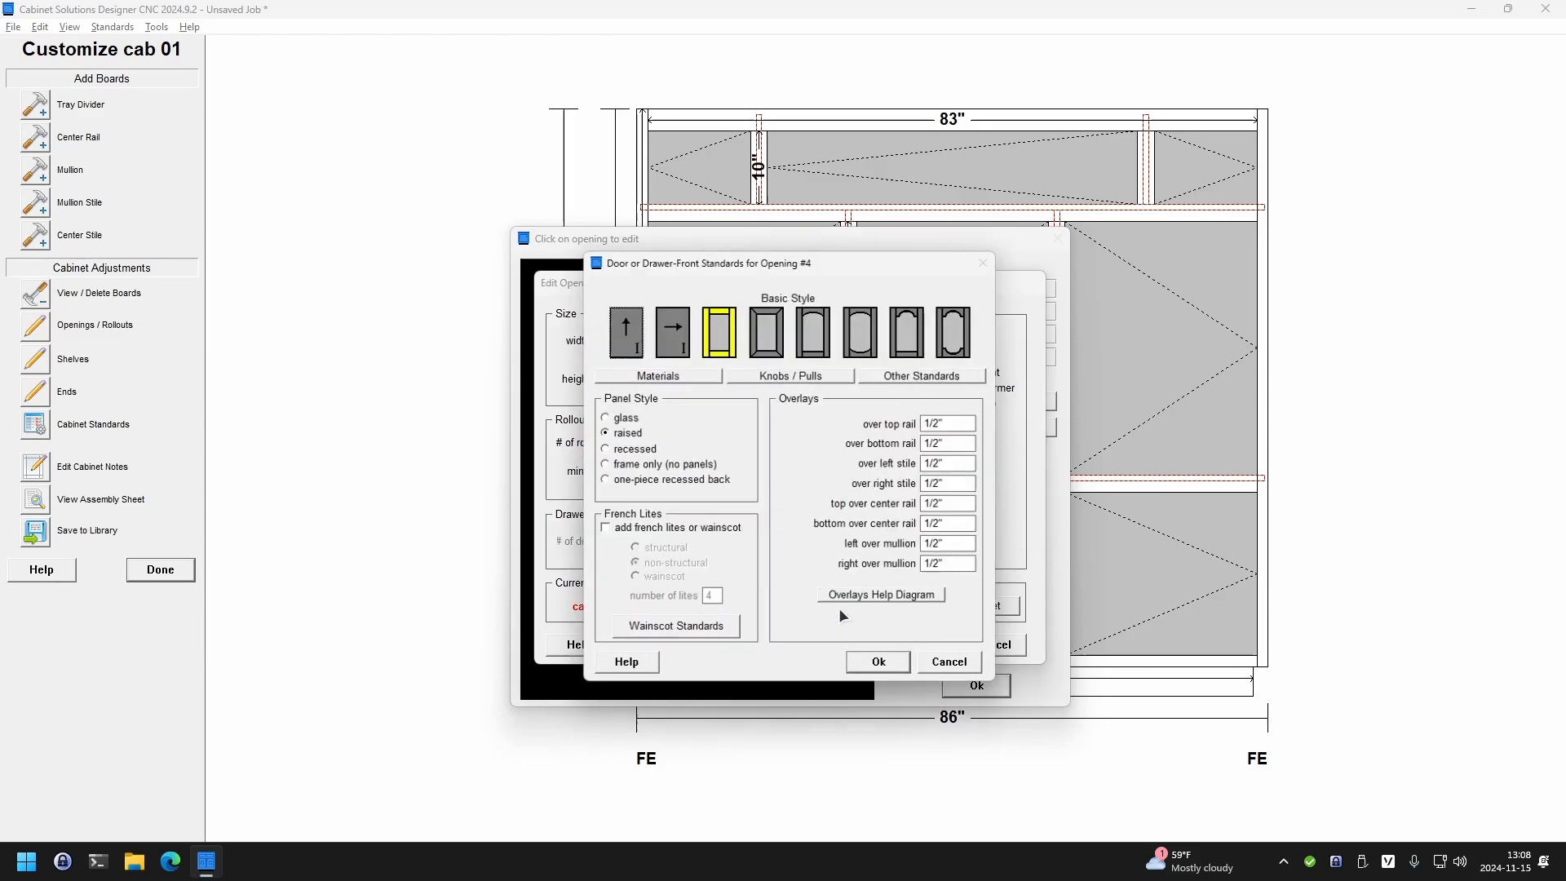
click(625, 418)
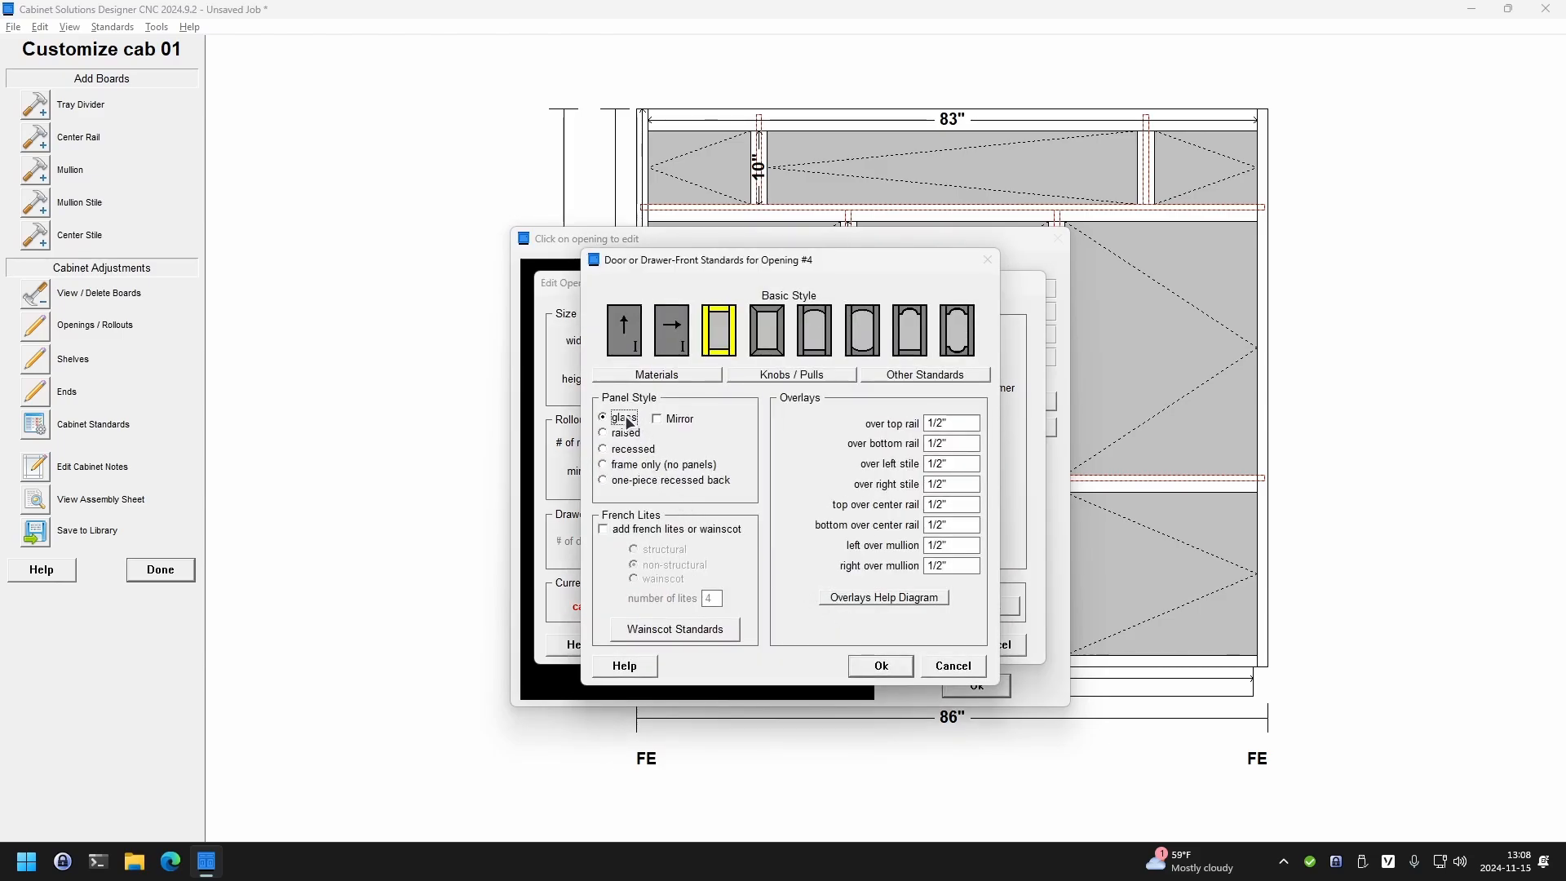
click(878, 667)
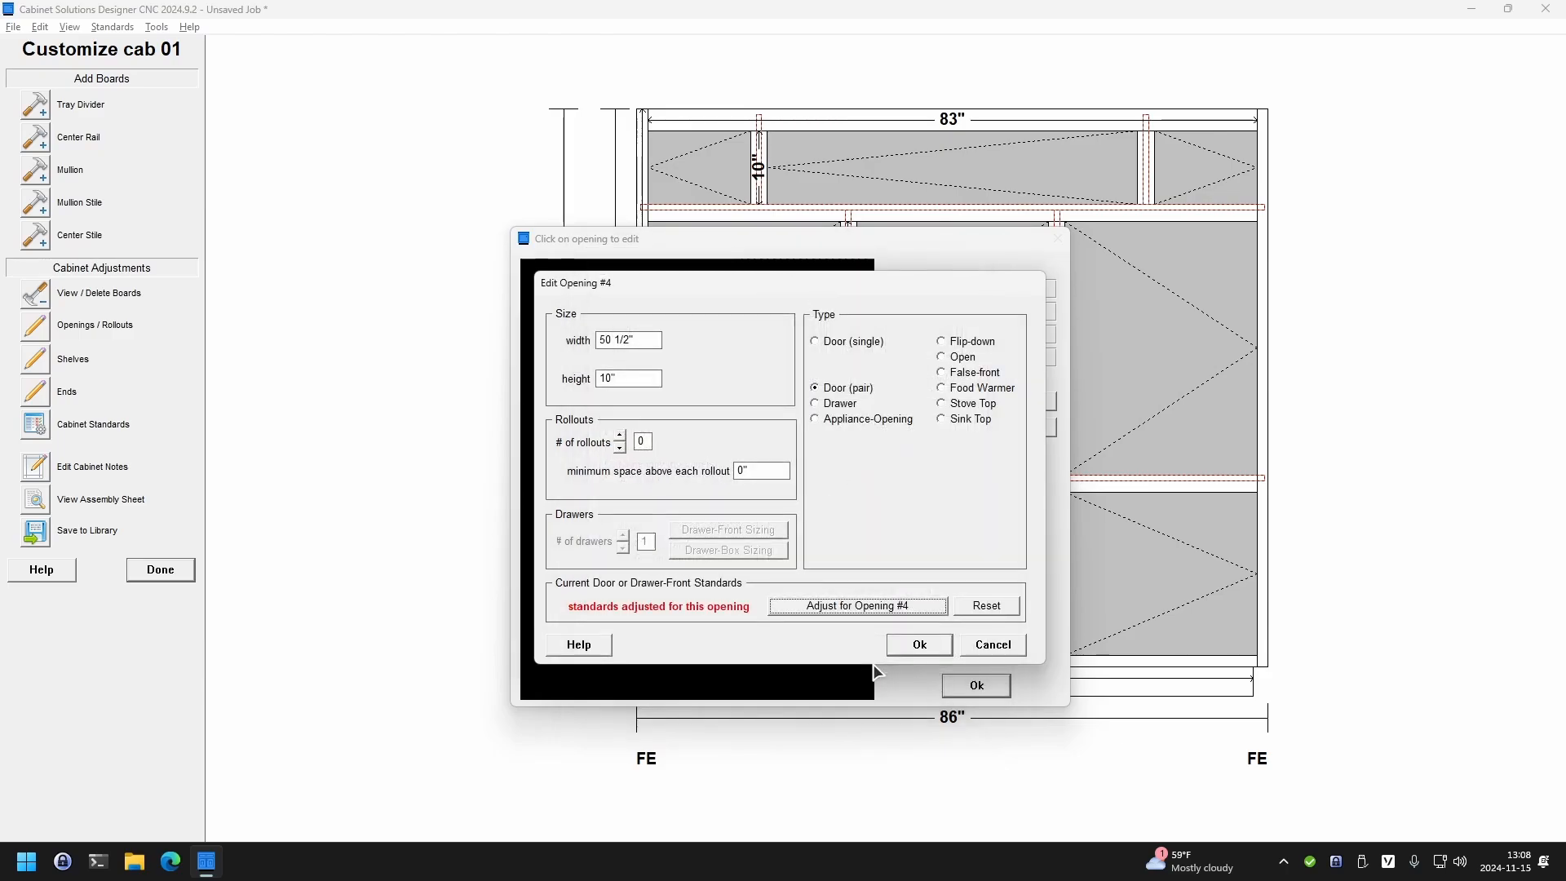
click(915, 645)
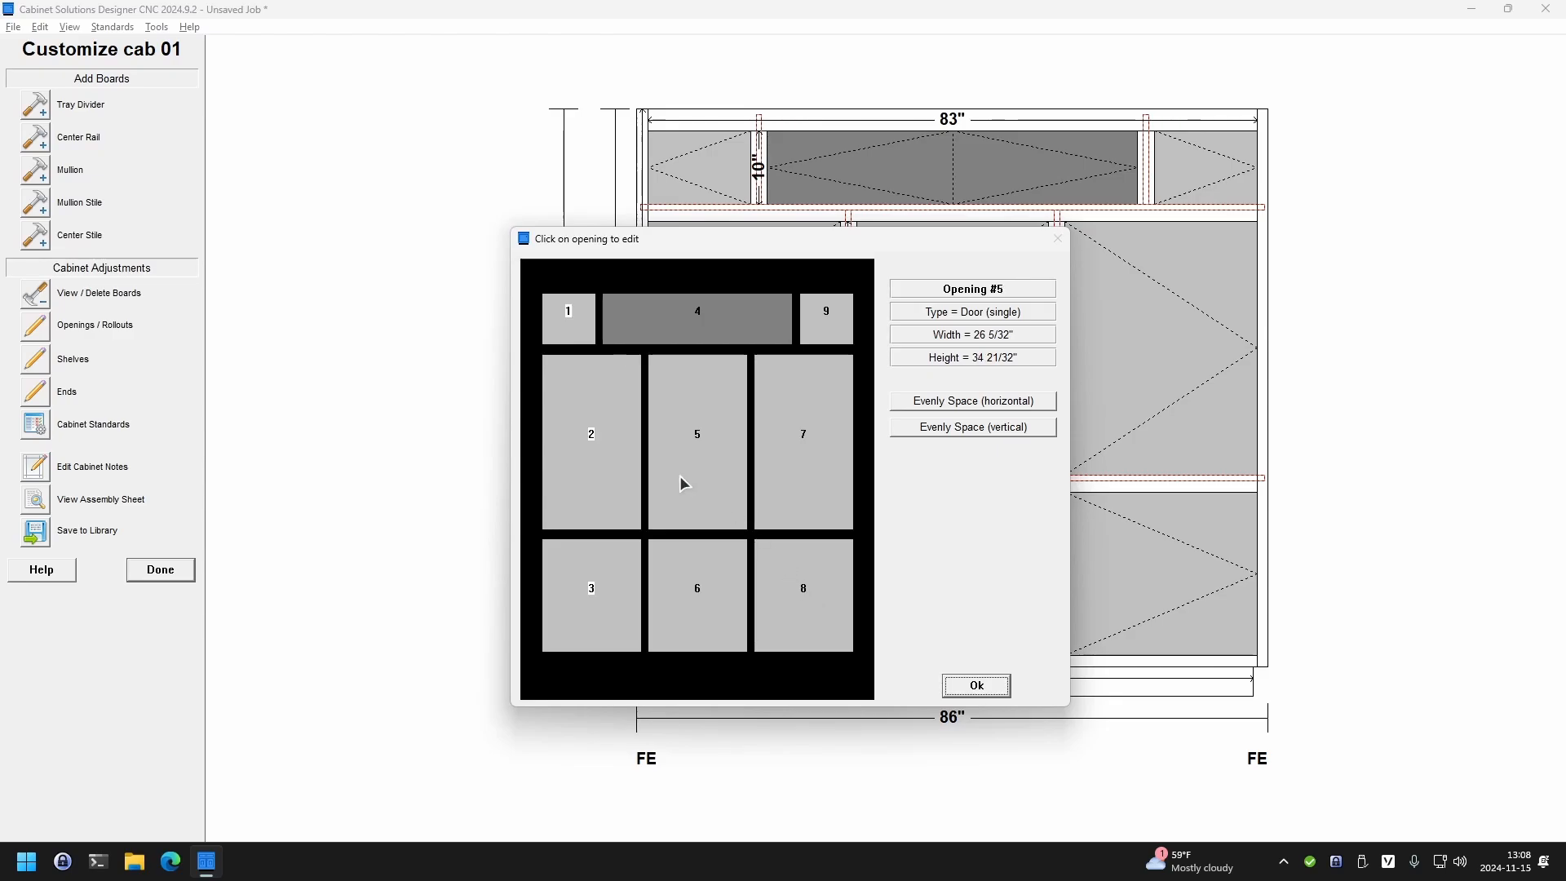
- Set opening #2 to 14" wide by 48" high, moving its right side and bottom side
click(579, 460)
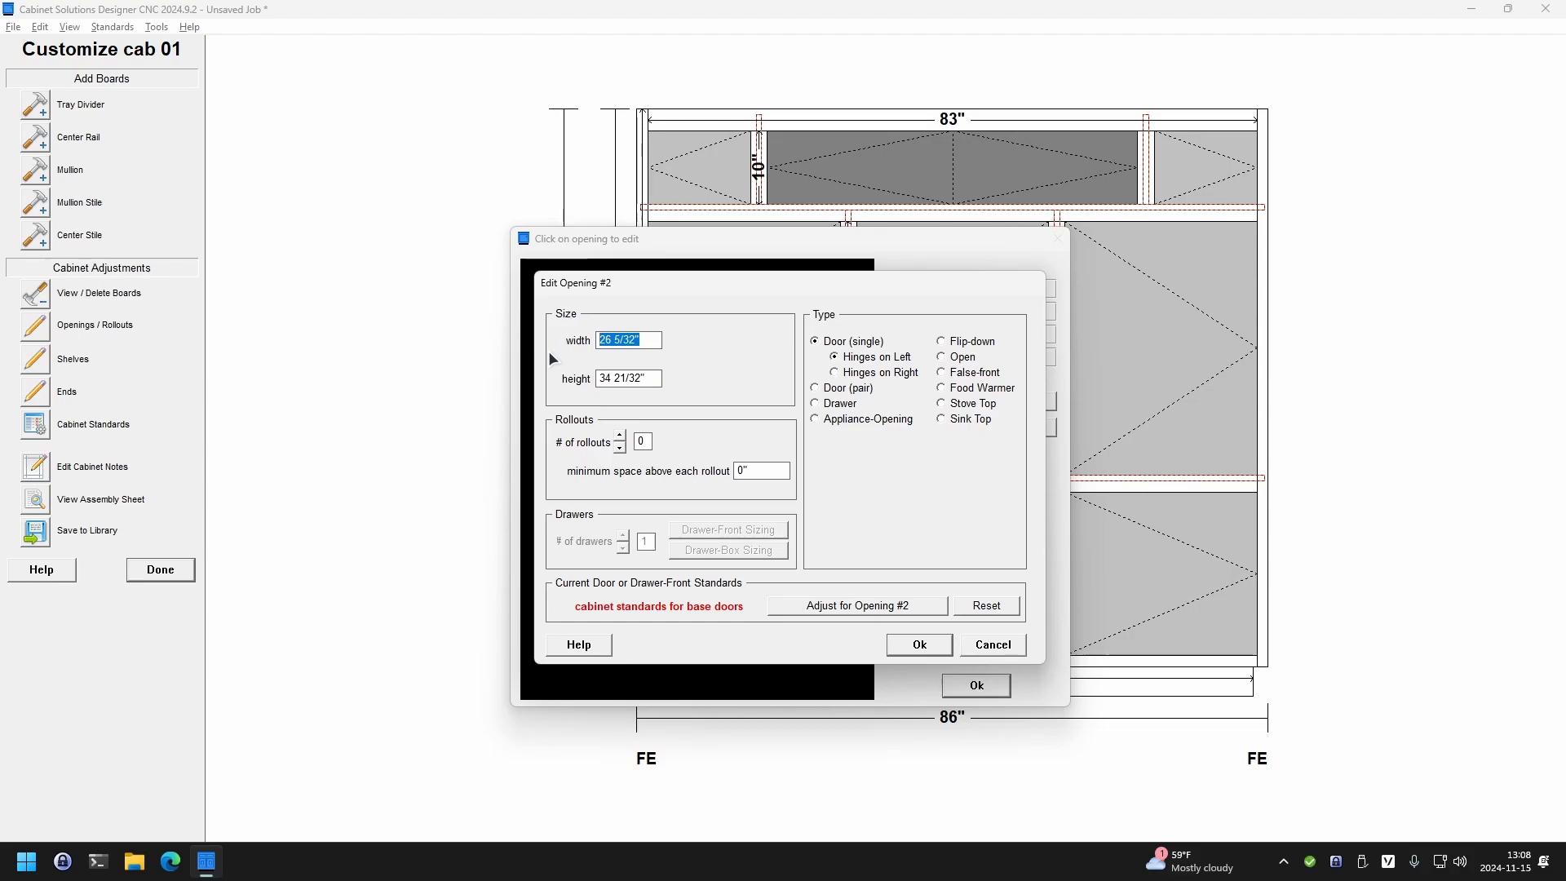
text(14)
click(722, 331)
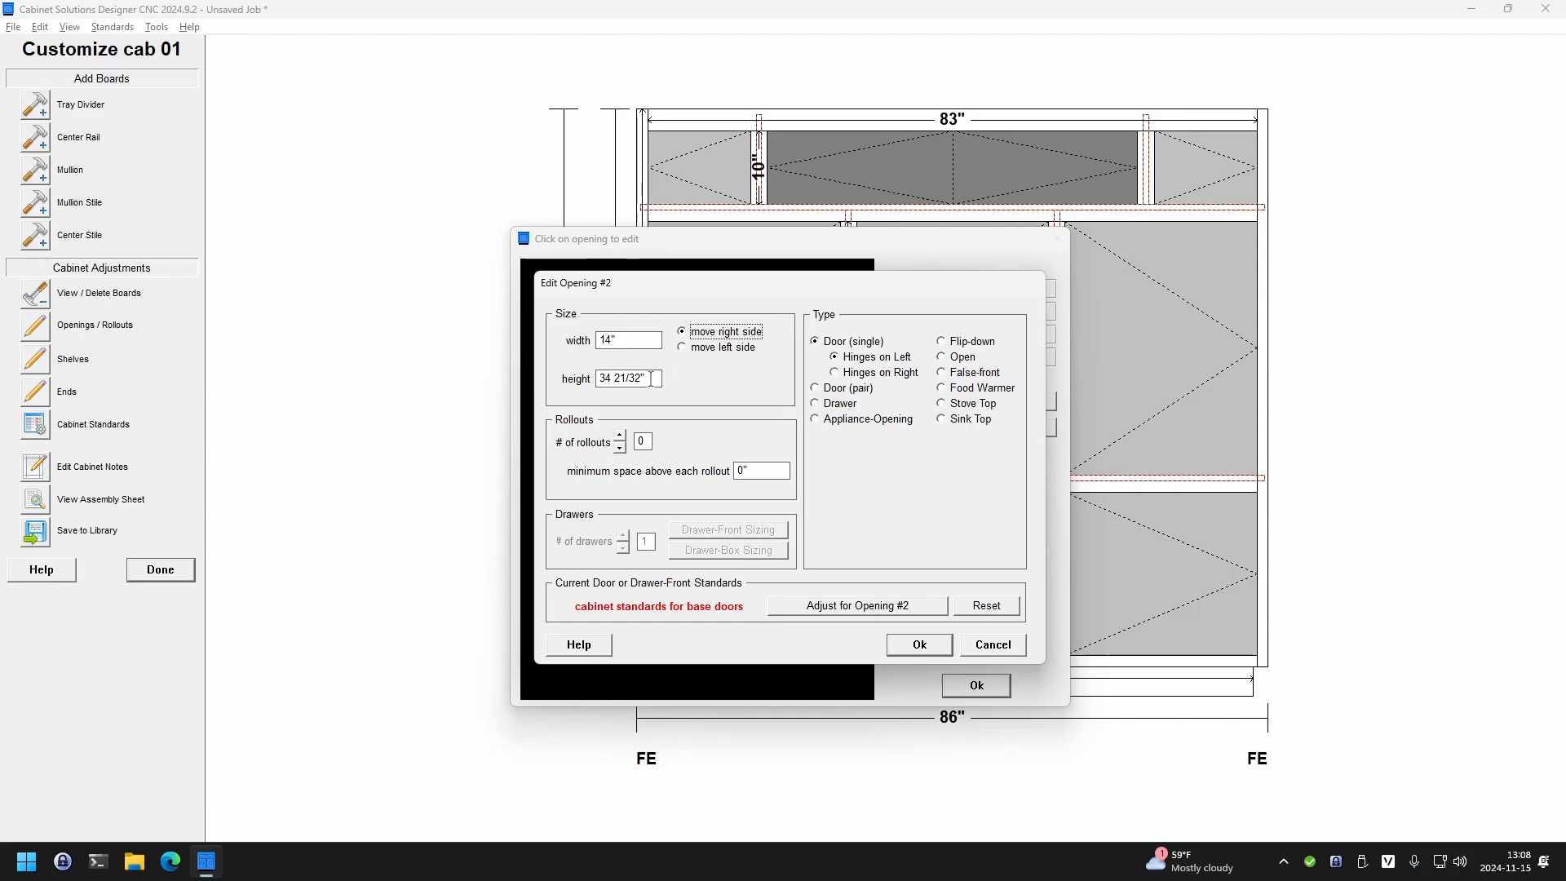
drag(662, 376, 591, 377)
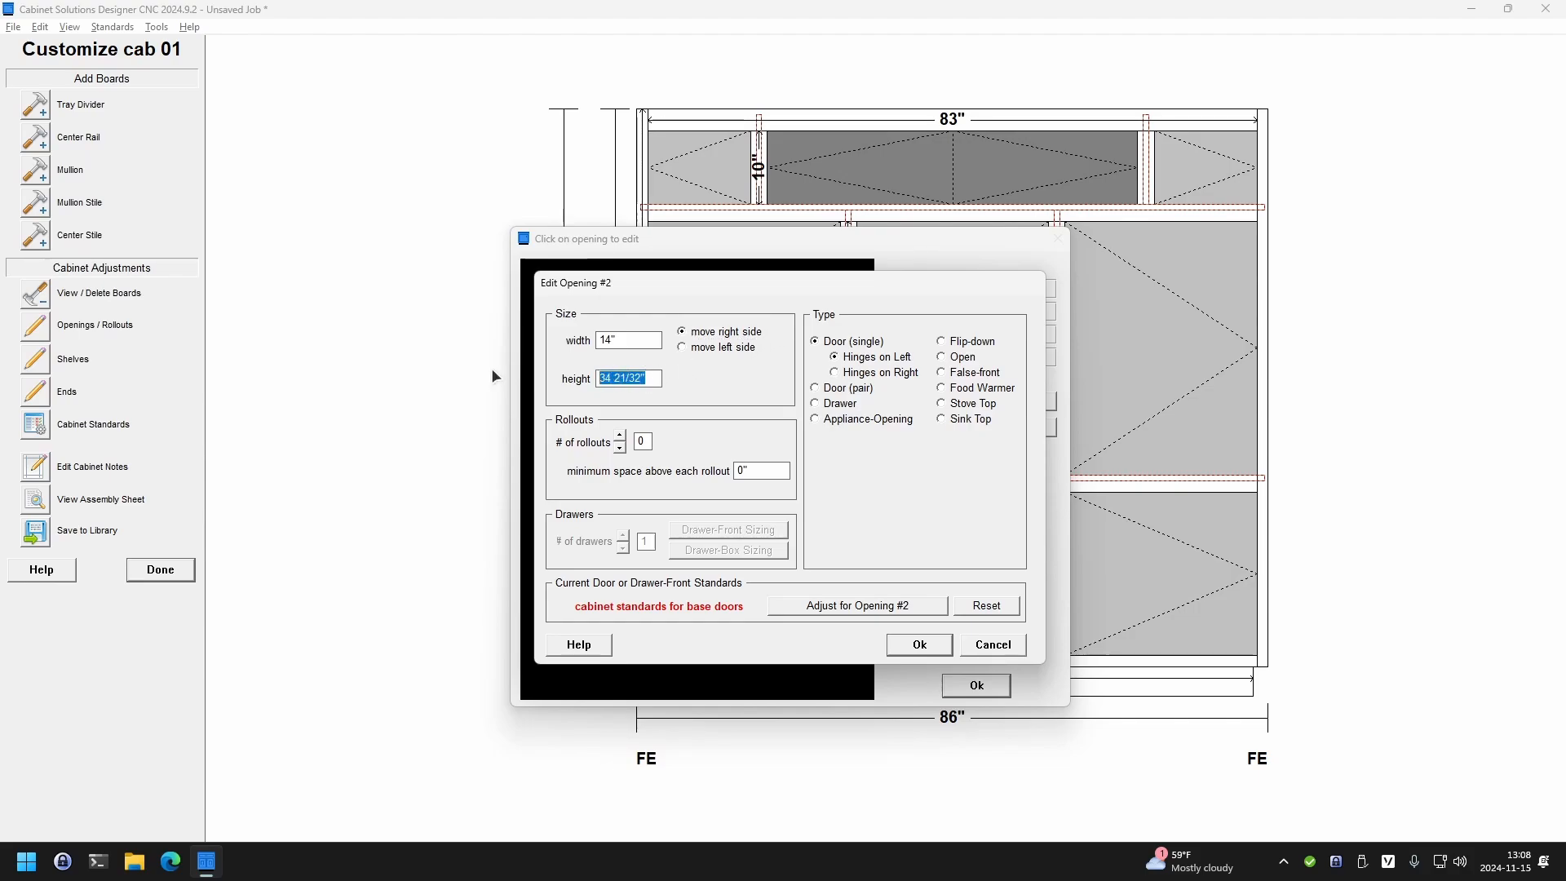
text(48)
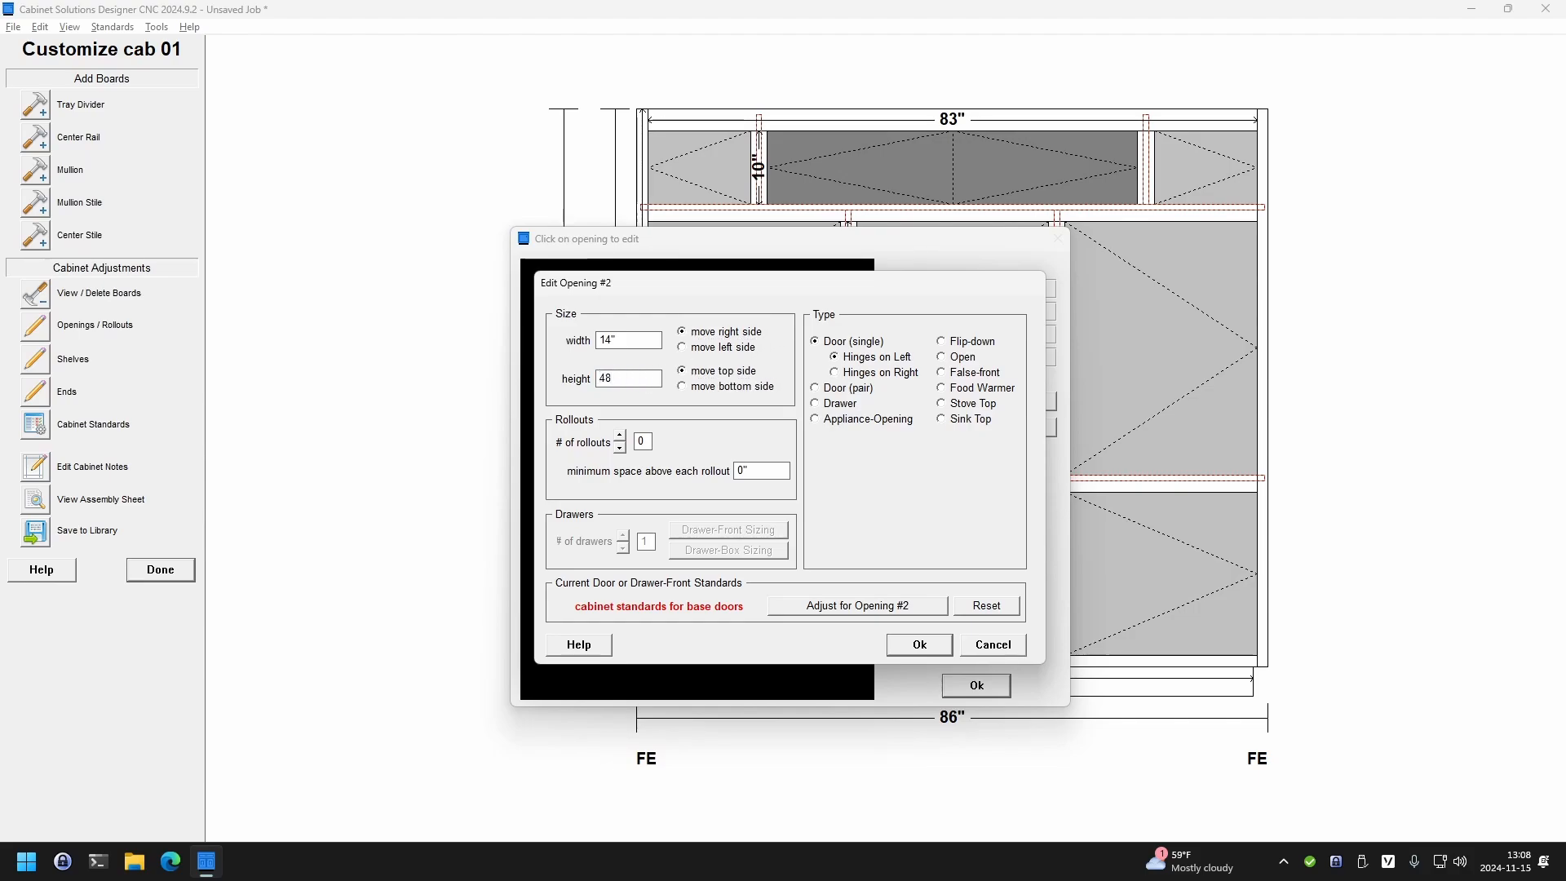
click(734, 387)
- Make opening #2 an appliance opening of type Speaker and apply its changes
click(830, 418)
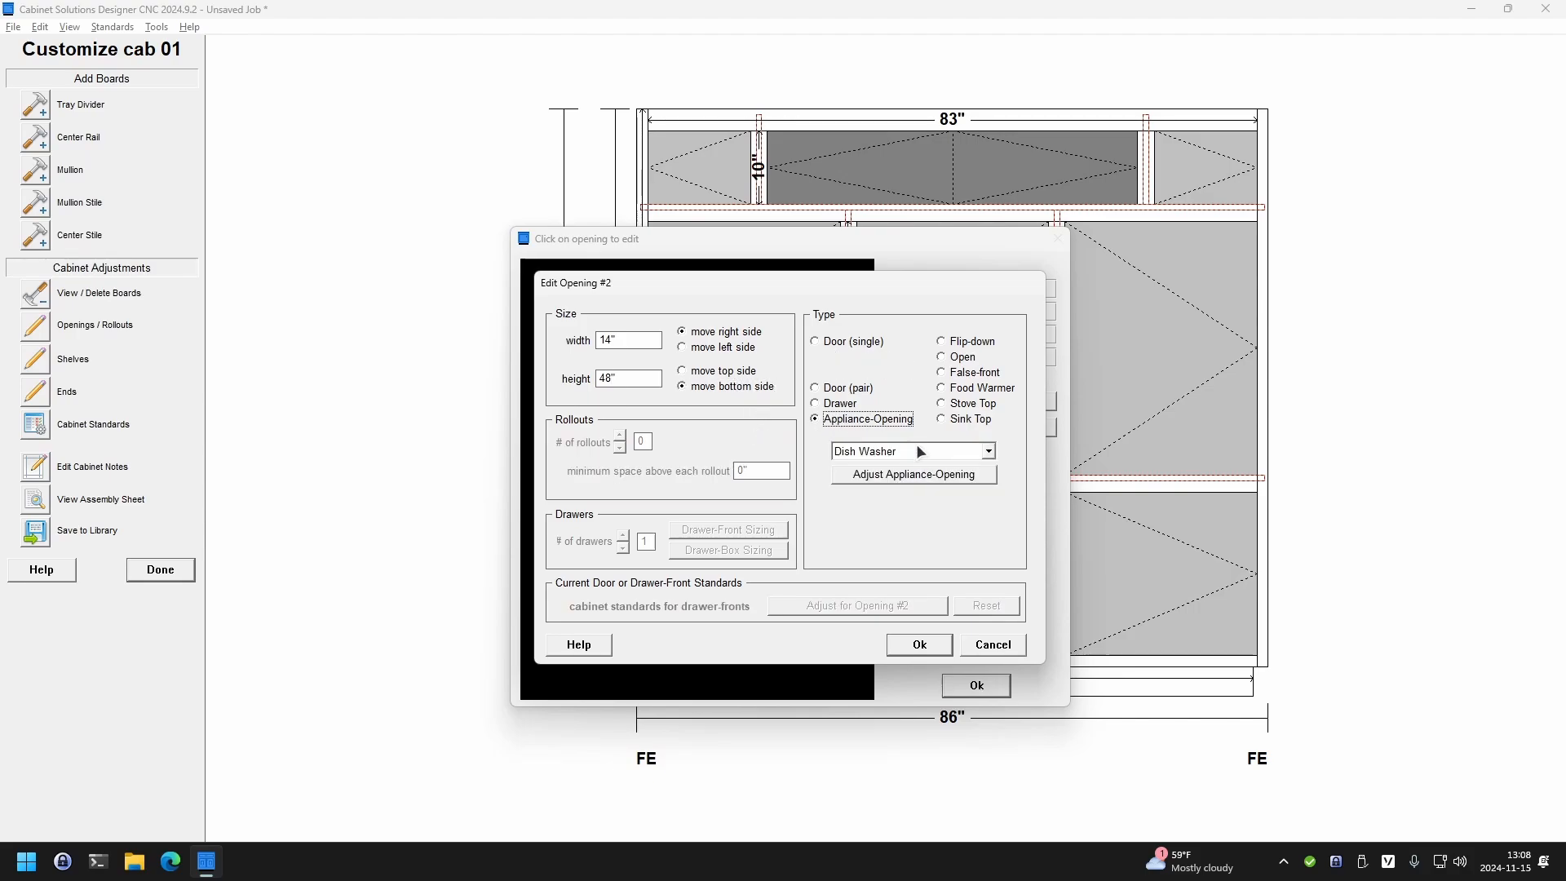
click(916, 450)
scroll(898, 502, down, 3)
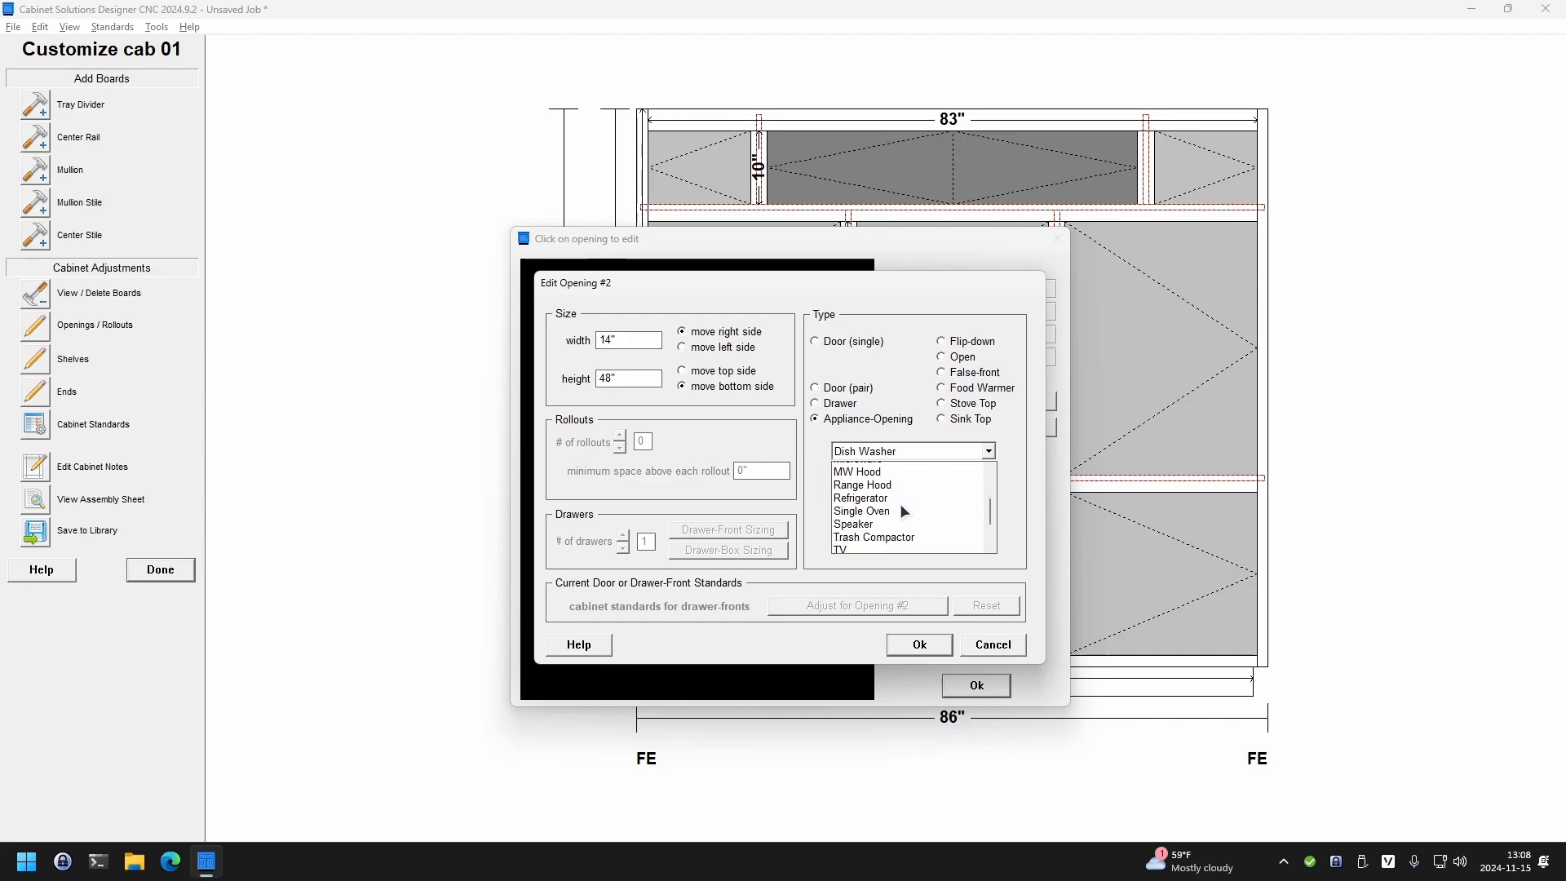
click(877, 507)
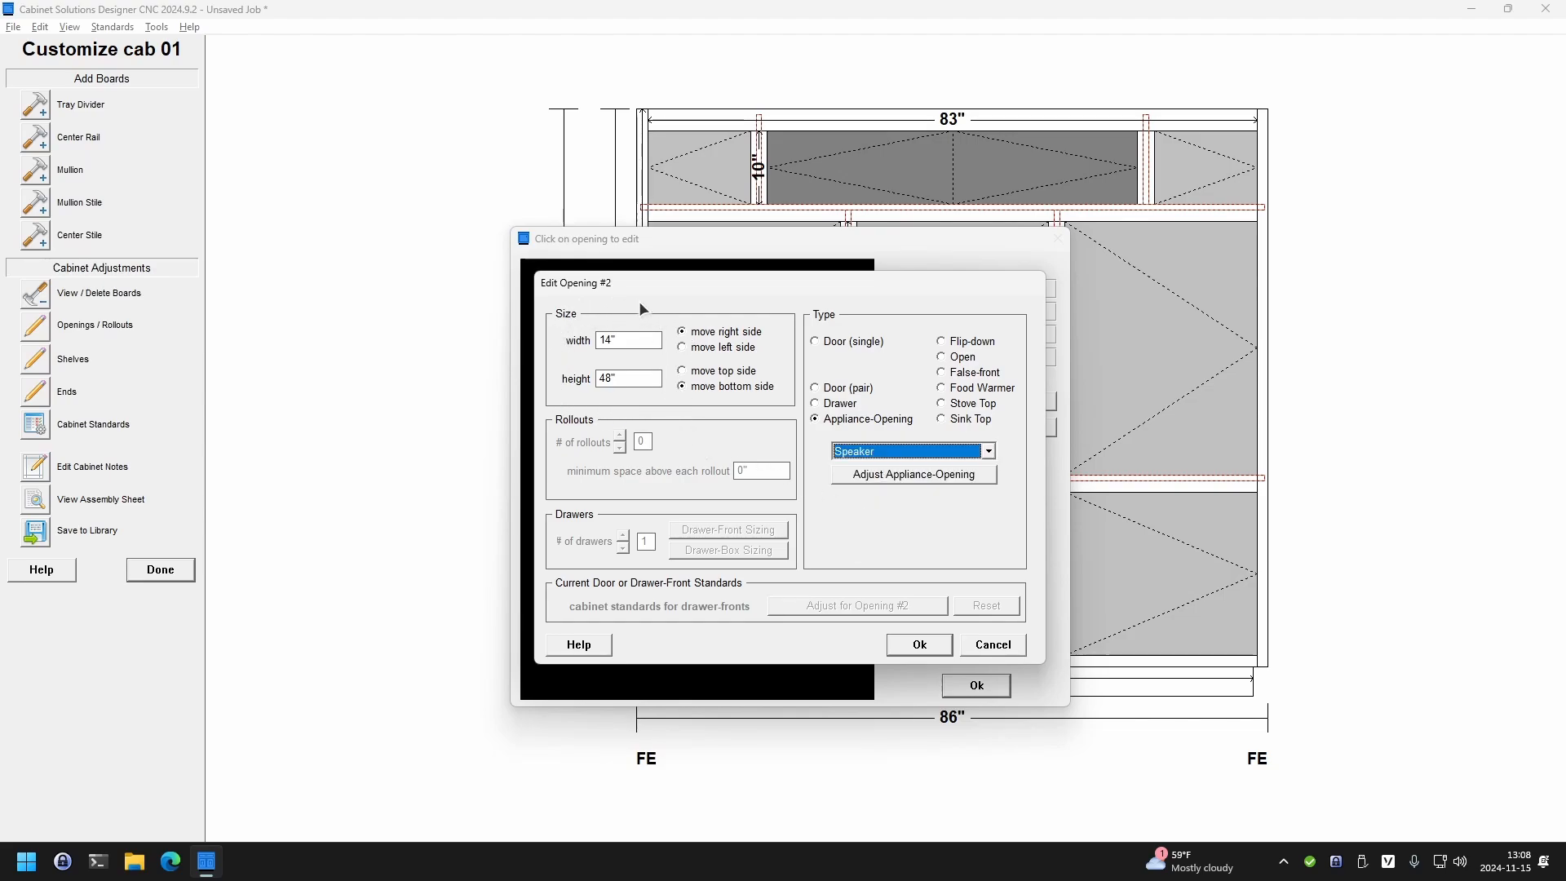
click(920, 644)
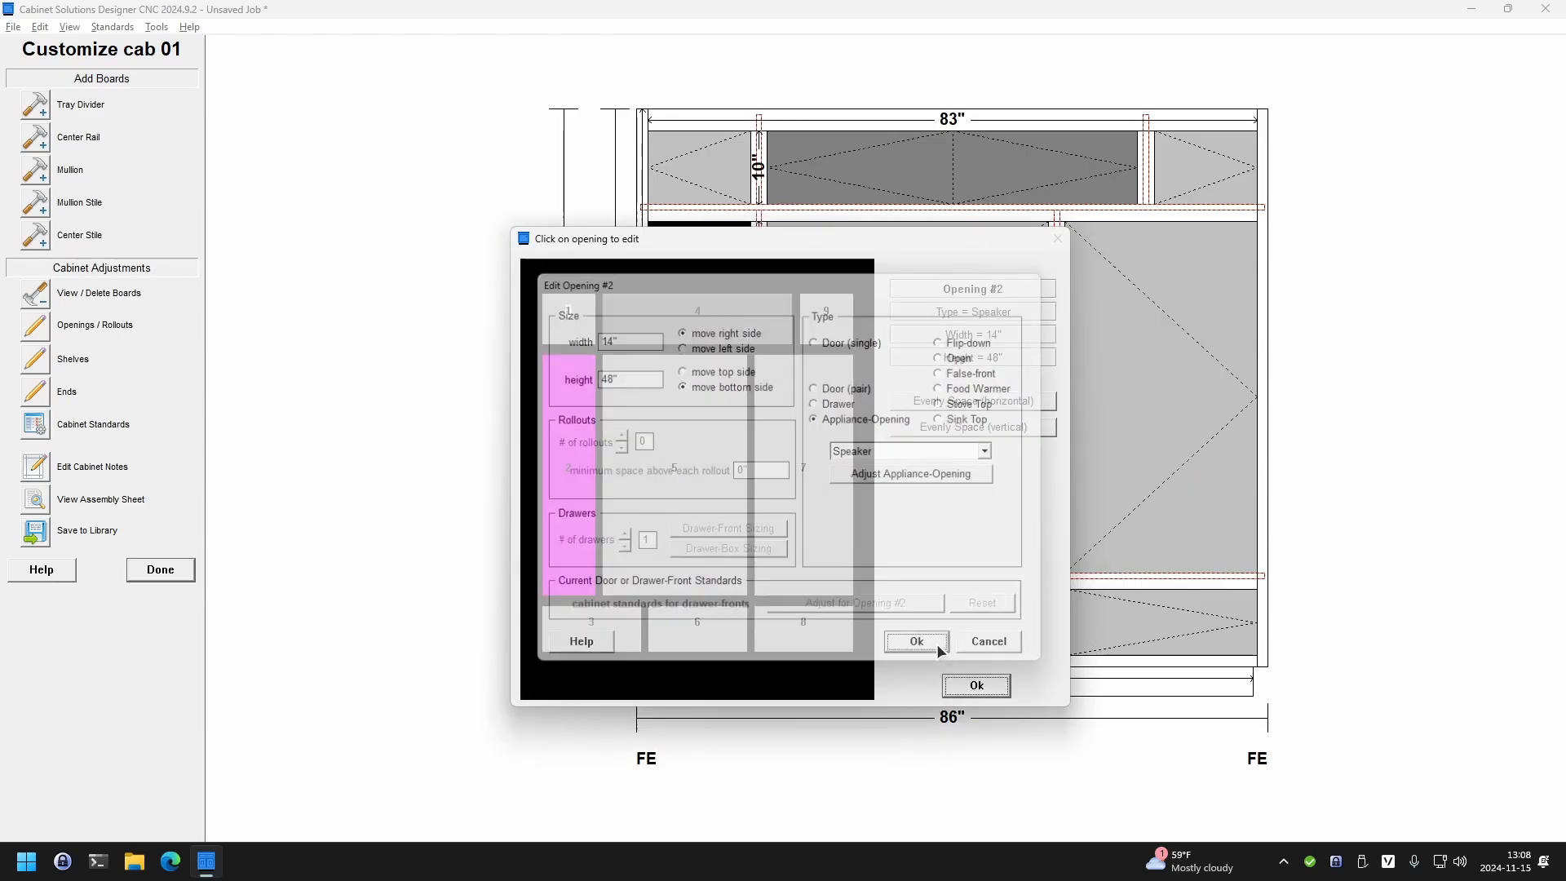
- Set opening #7 in the cabinet's middle row to 14" wide, moving its left side
click(805, 461)
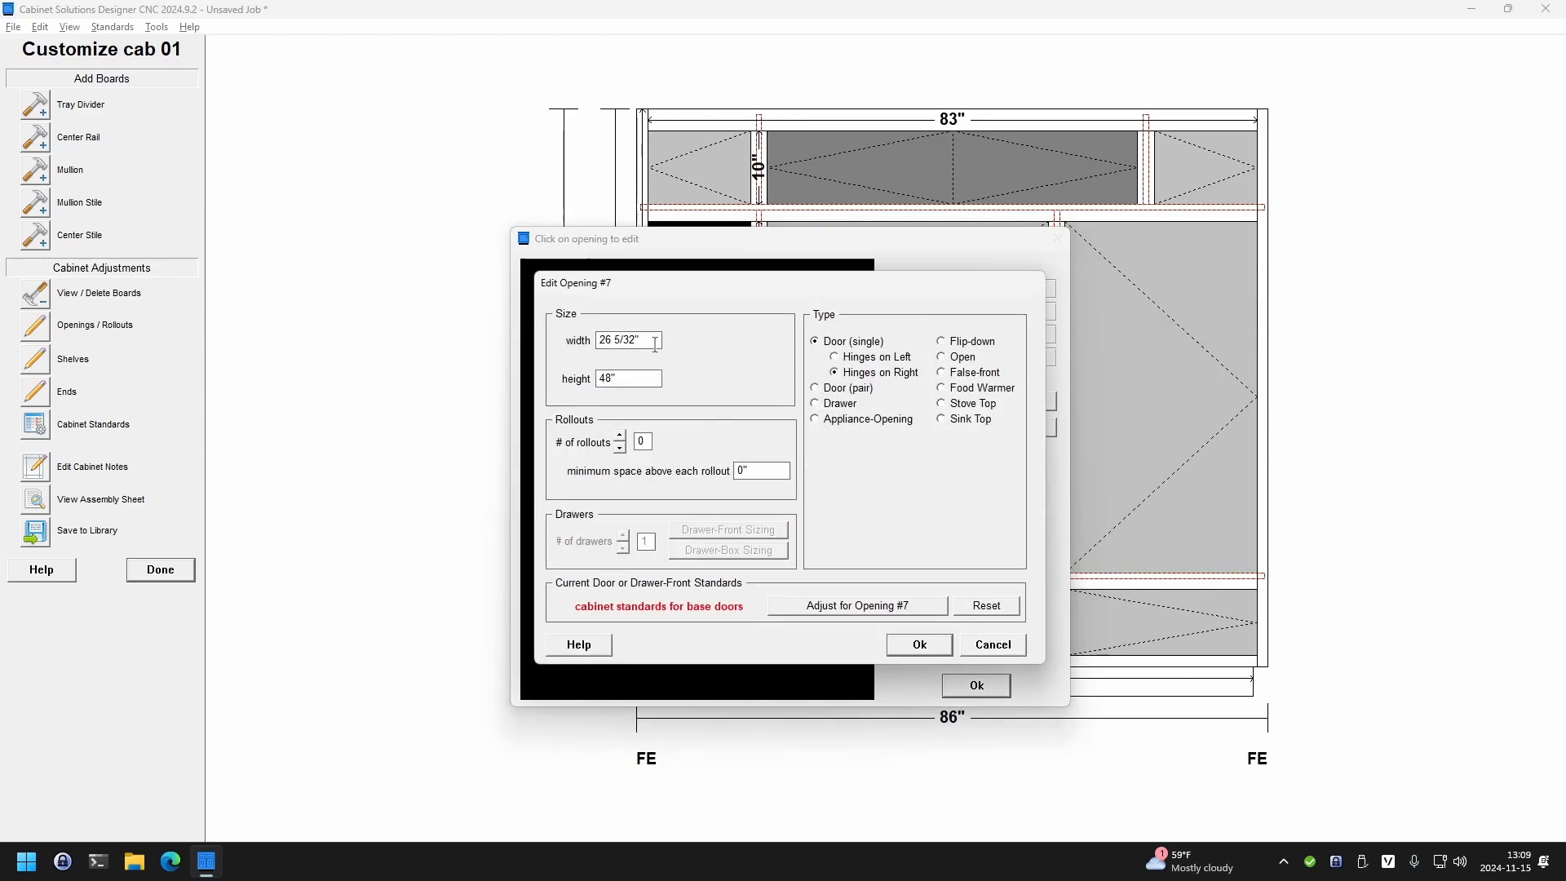
drag(655, 344, 553, 348)
text(14)
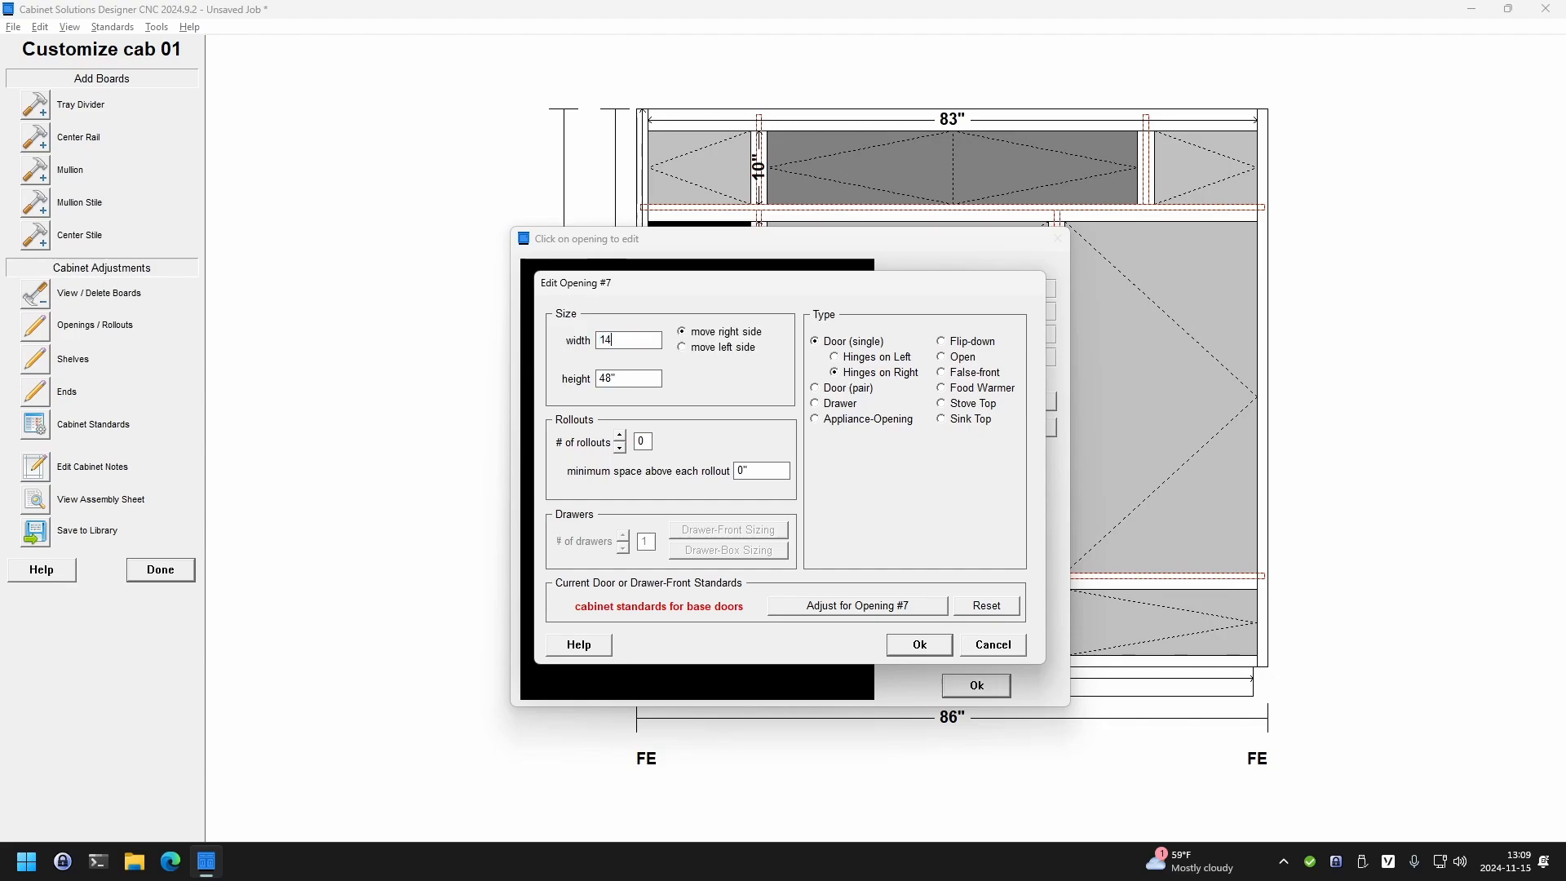
click(702, 347)
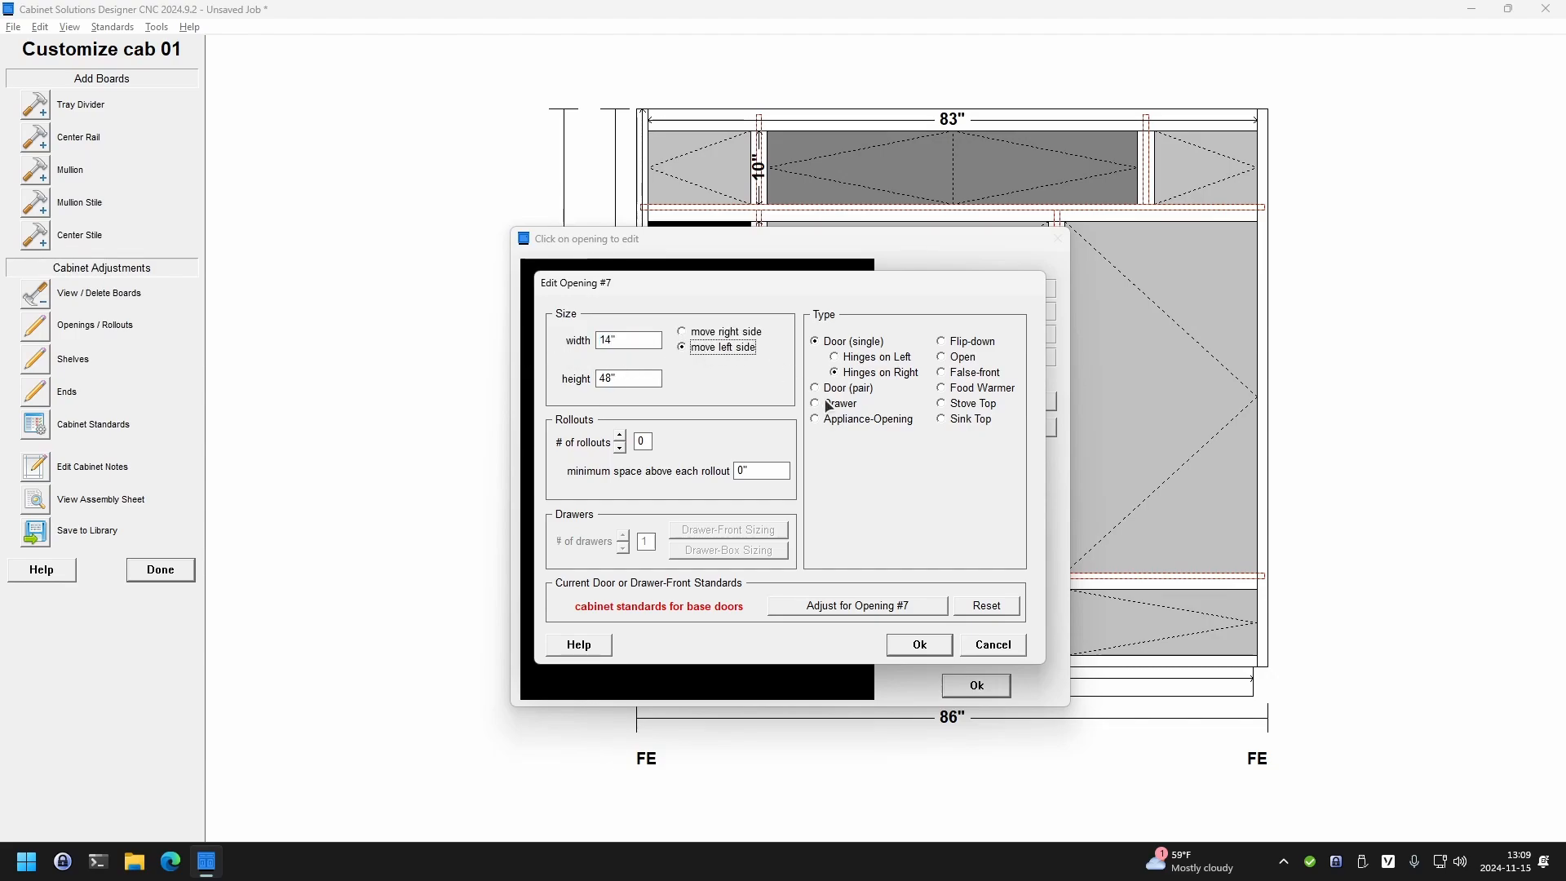
- Make opening #7 an appliance opening of type Speaker and apply its changes
click(842, 419)
click(863, 454)
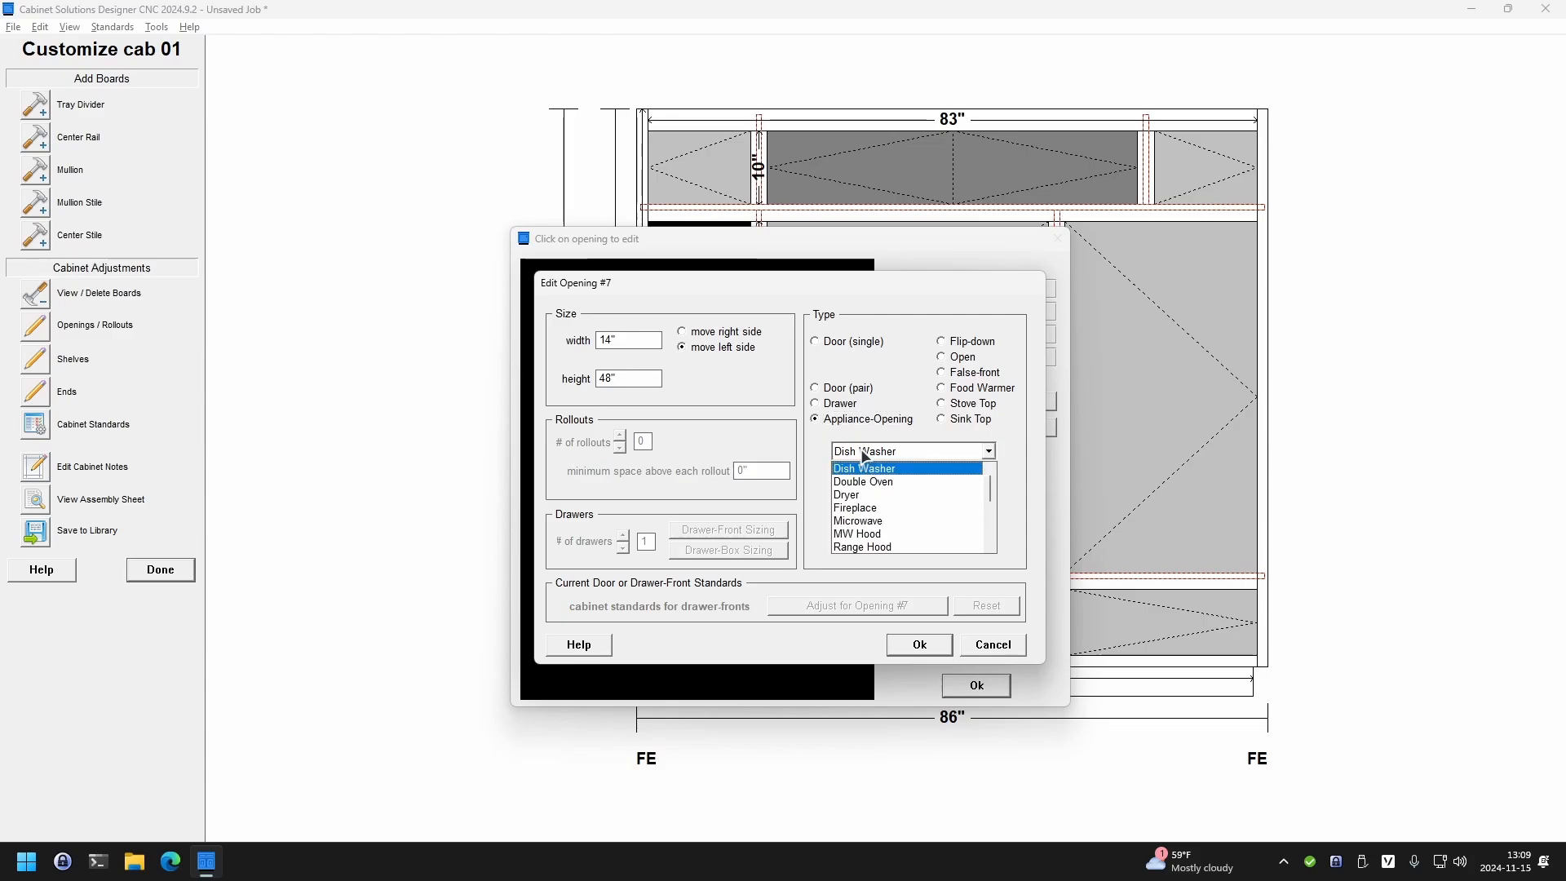
scroll(863, 522, down, 2)
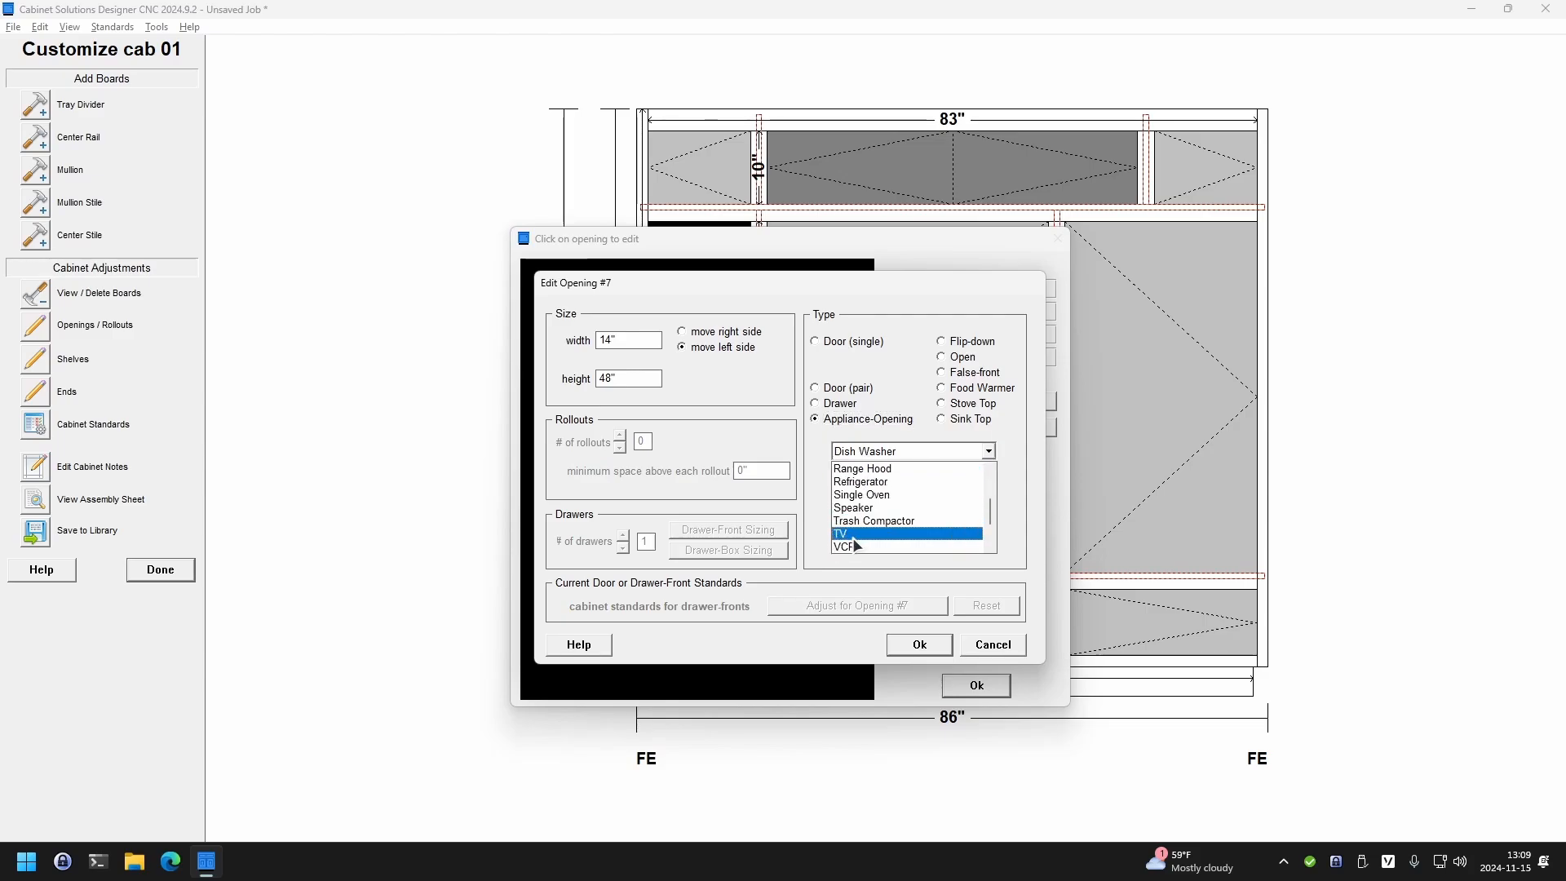
click(853, 508)
click(920, 645)
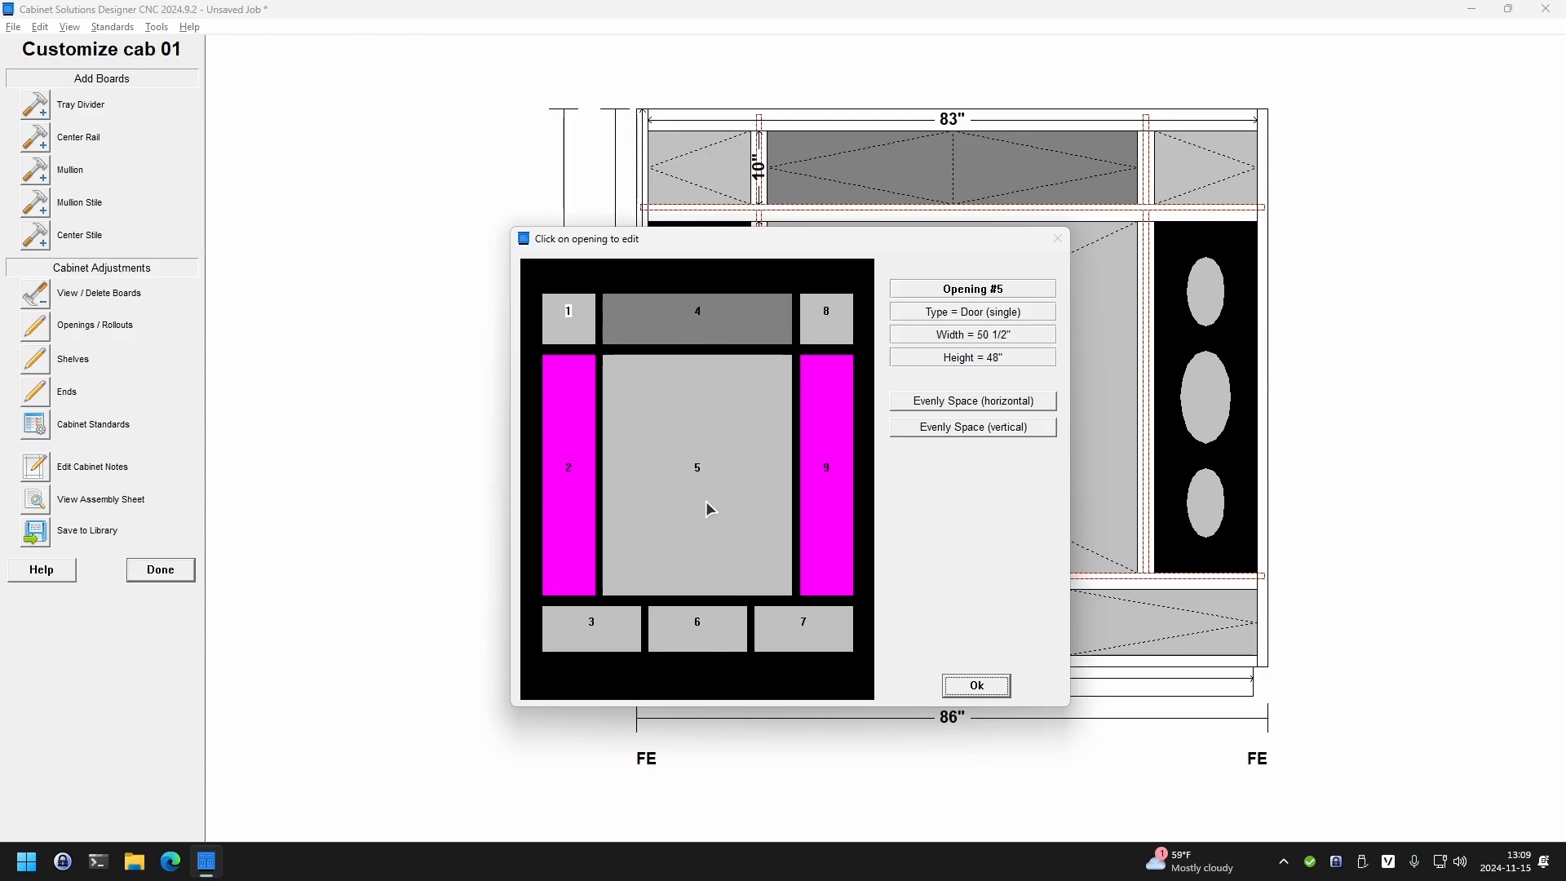
- Make opening #5 between the two speakers an appliance opening of type TV
click(708, 467)
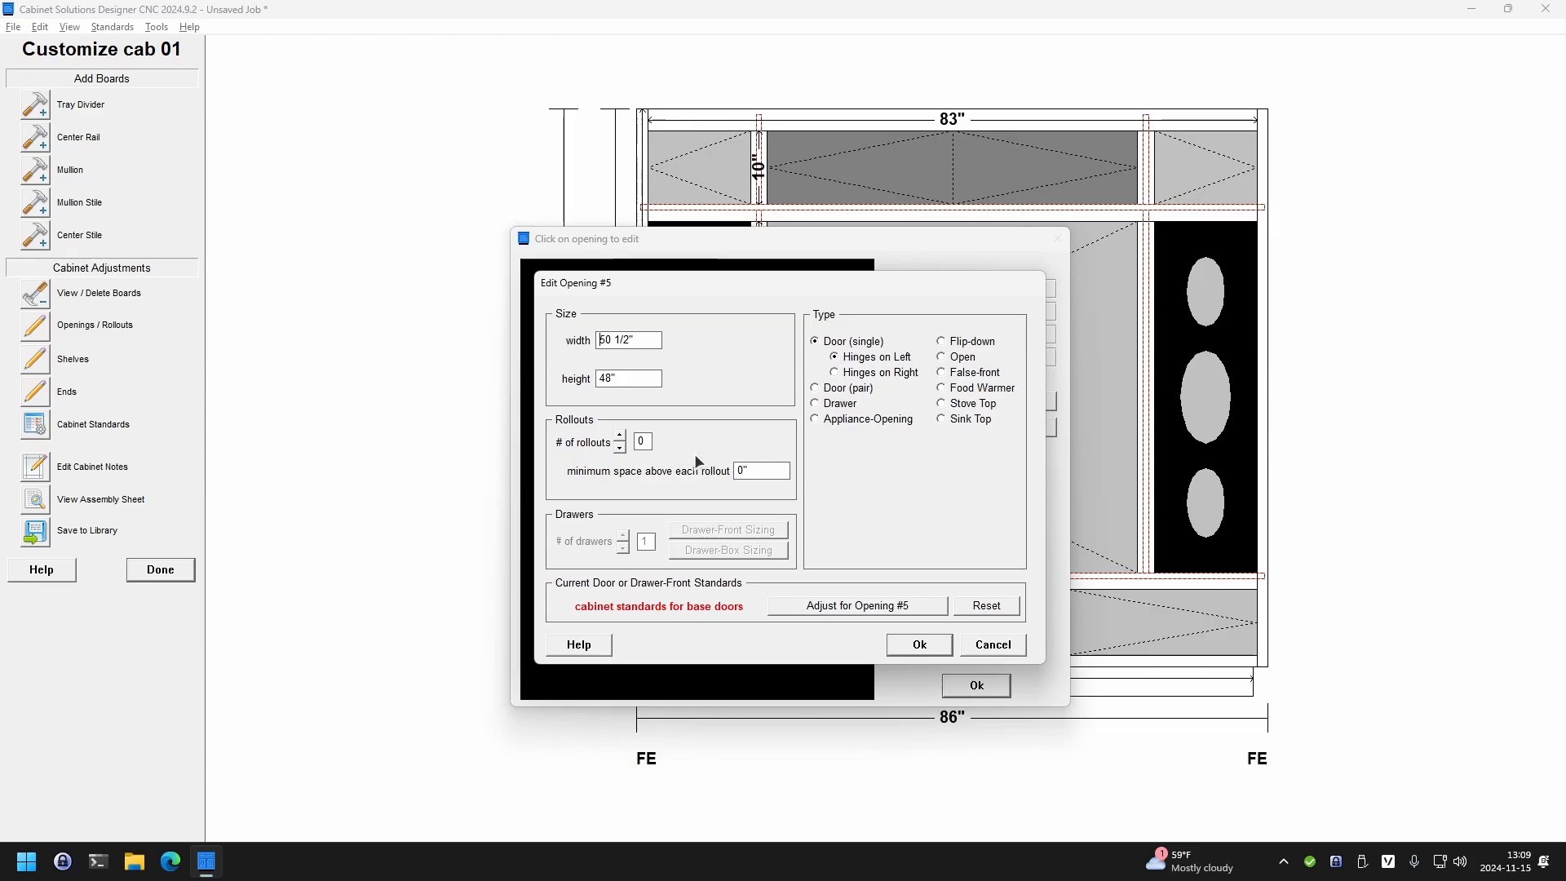
click(839, 419)
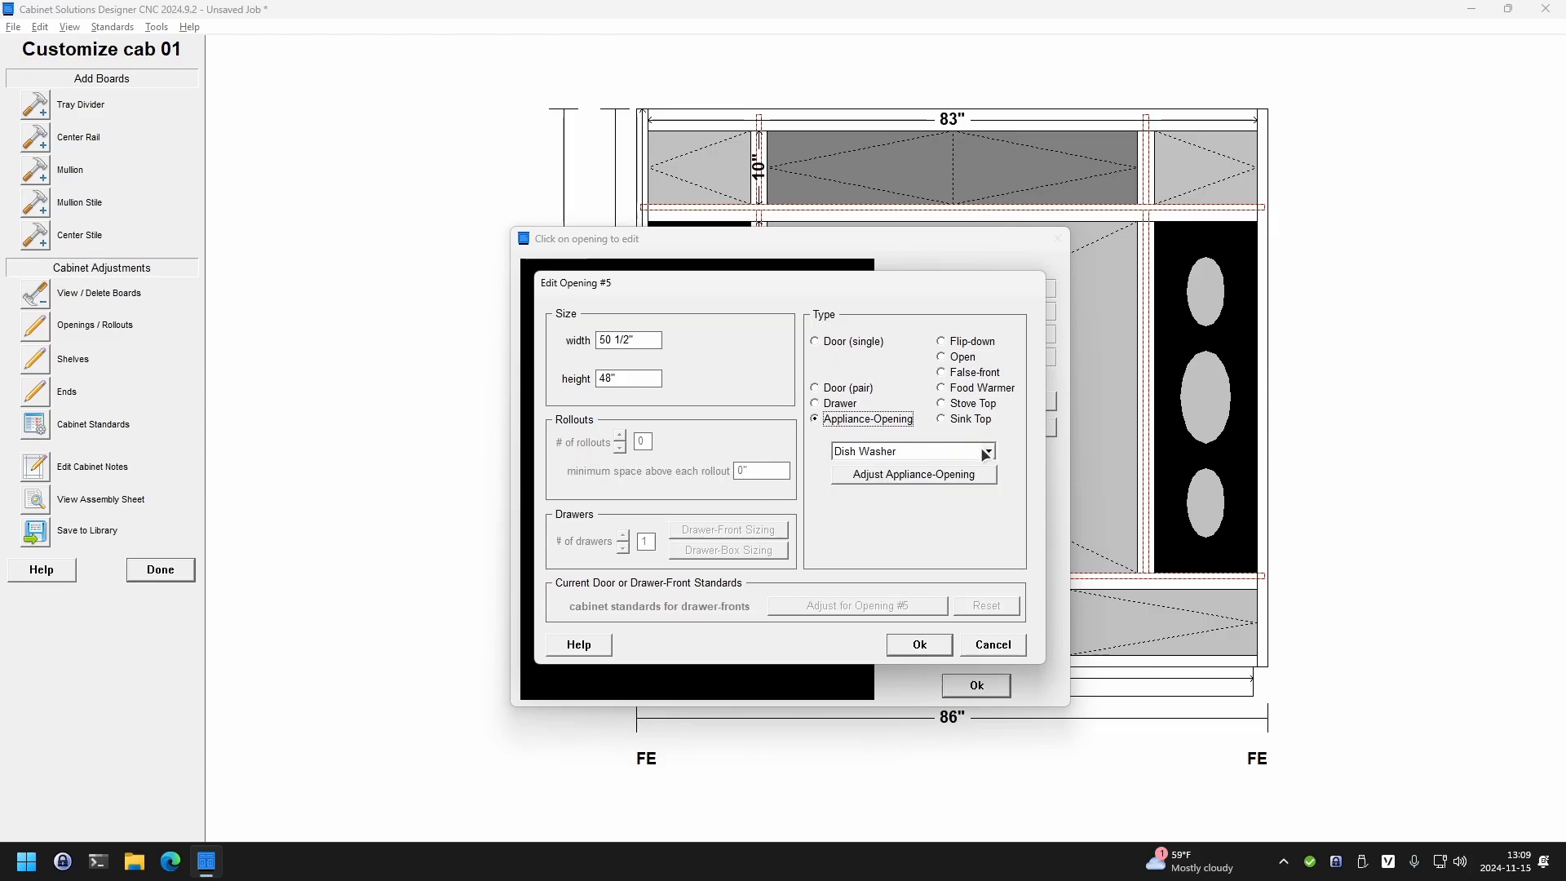
click(986, 451)
scroll(905, 504, down, 2)
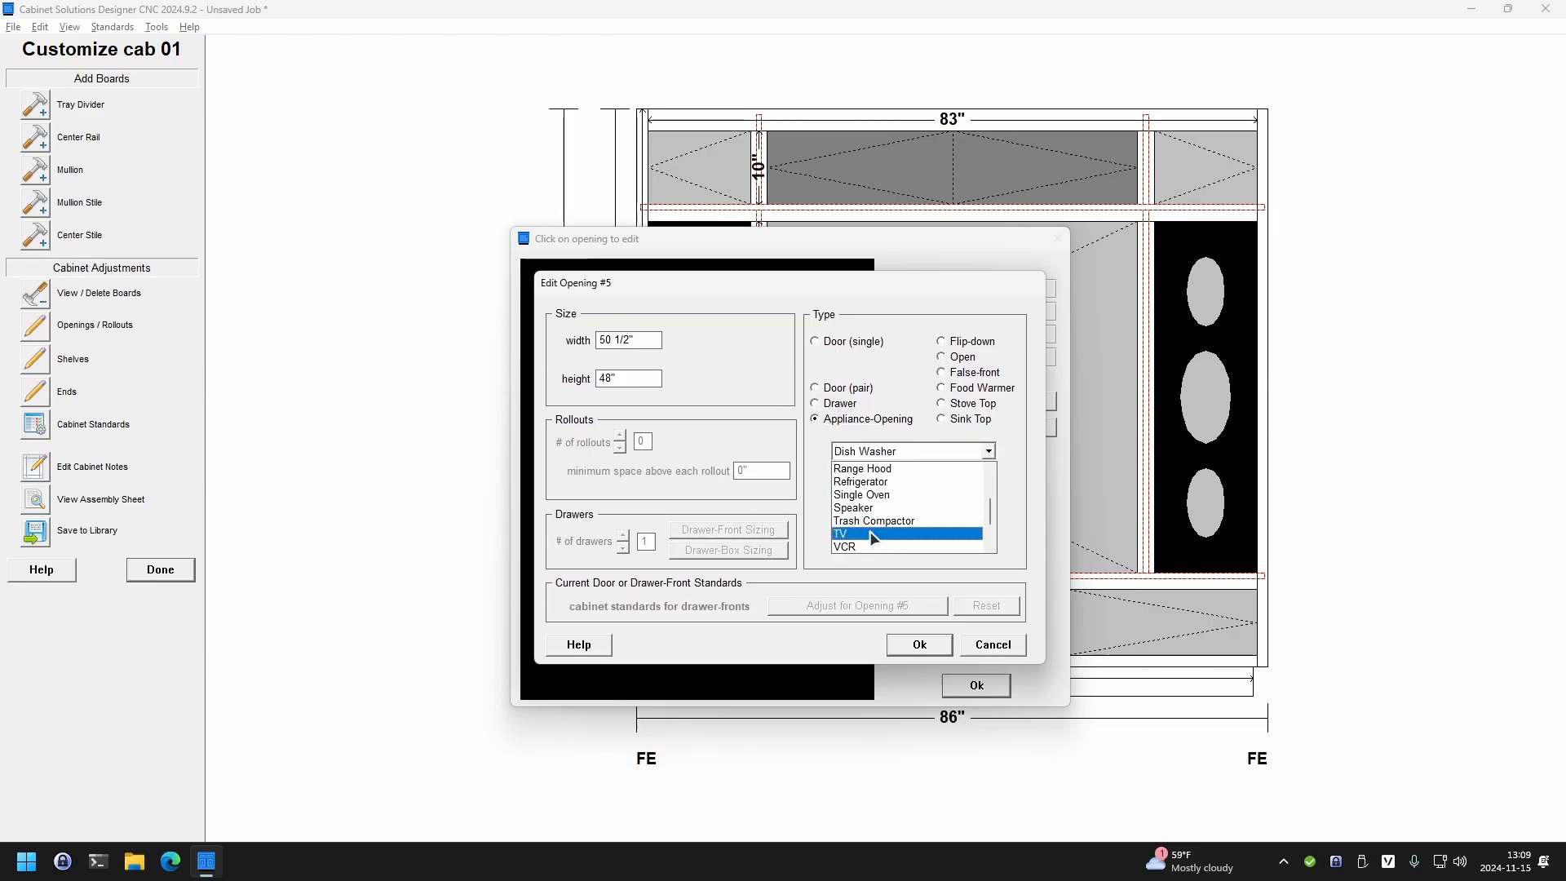
click(869, 531)
click(919, 644)
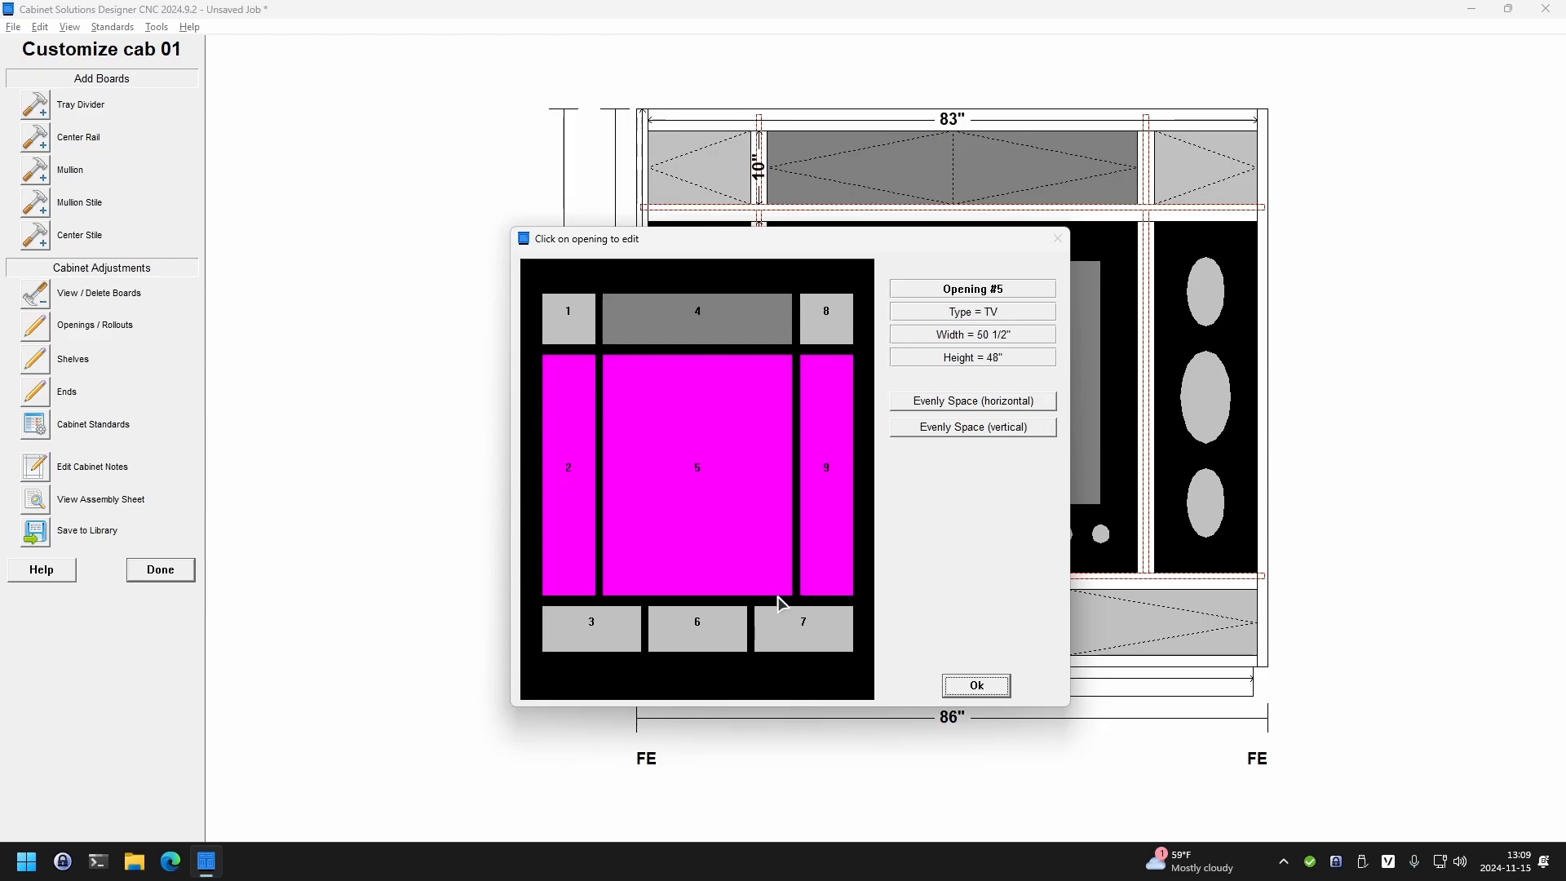
- Set opening #3 in the cabinet's bottom row to 18" wide and 14" high, moving its right and top sides
click(604, 627)
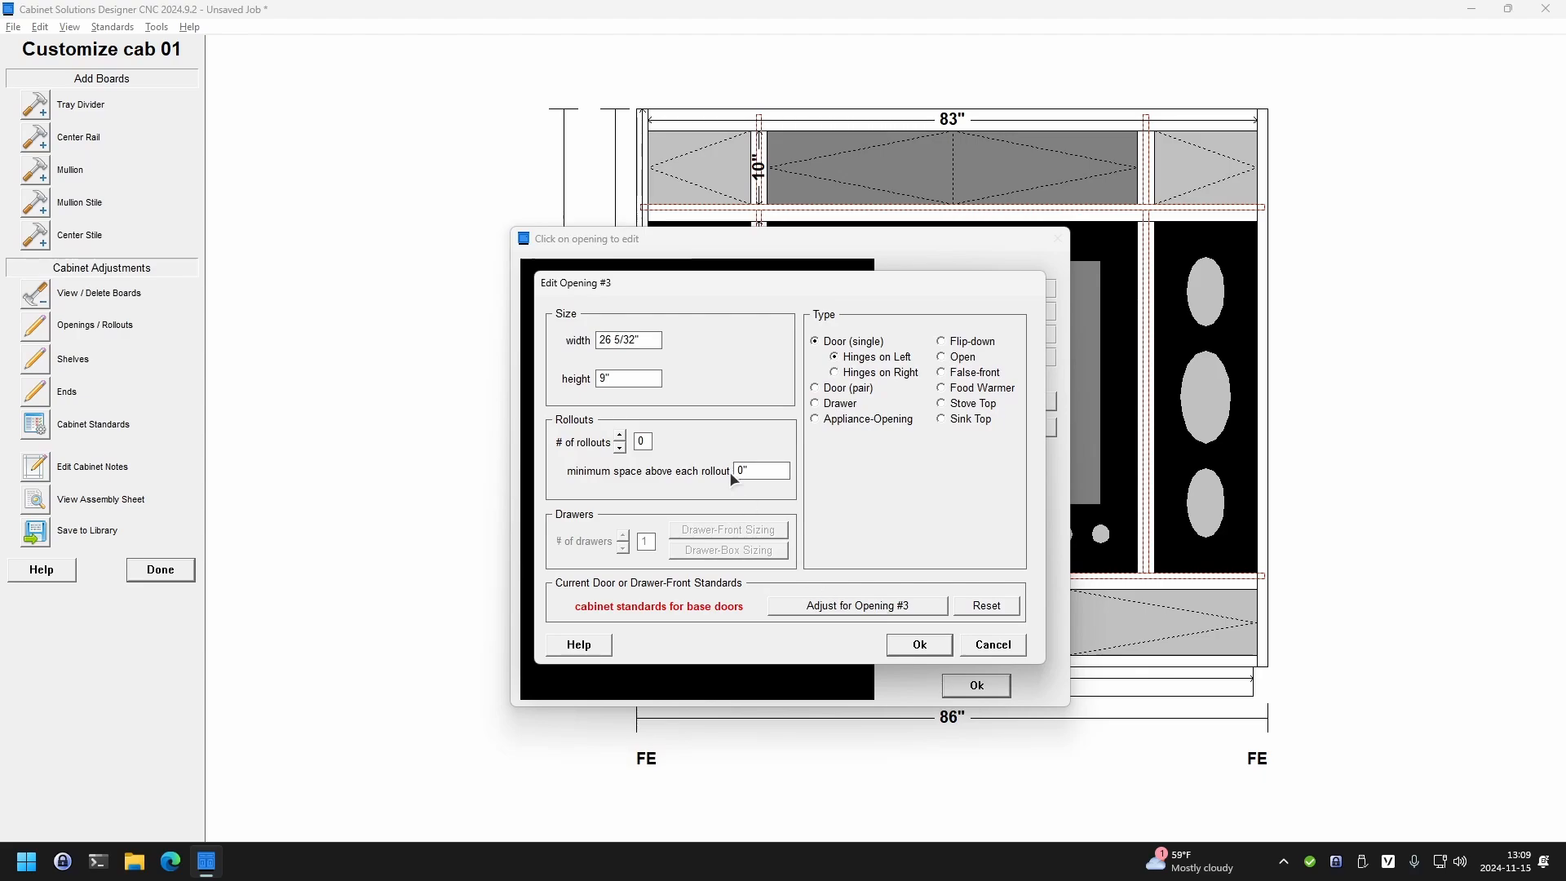
drag(654, 338, 485, 336)
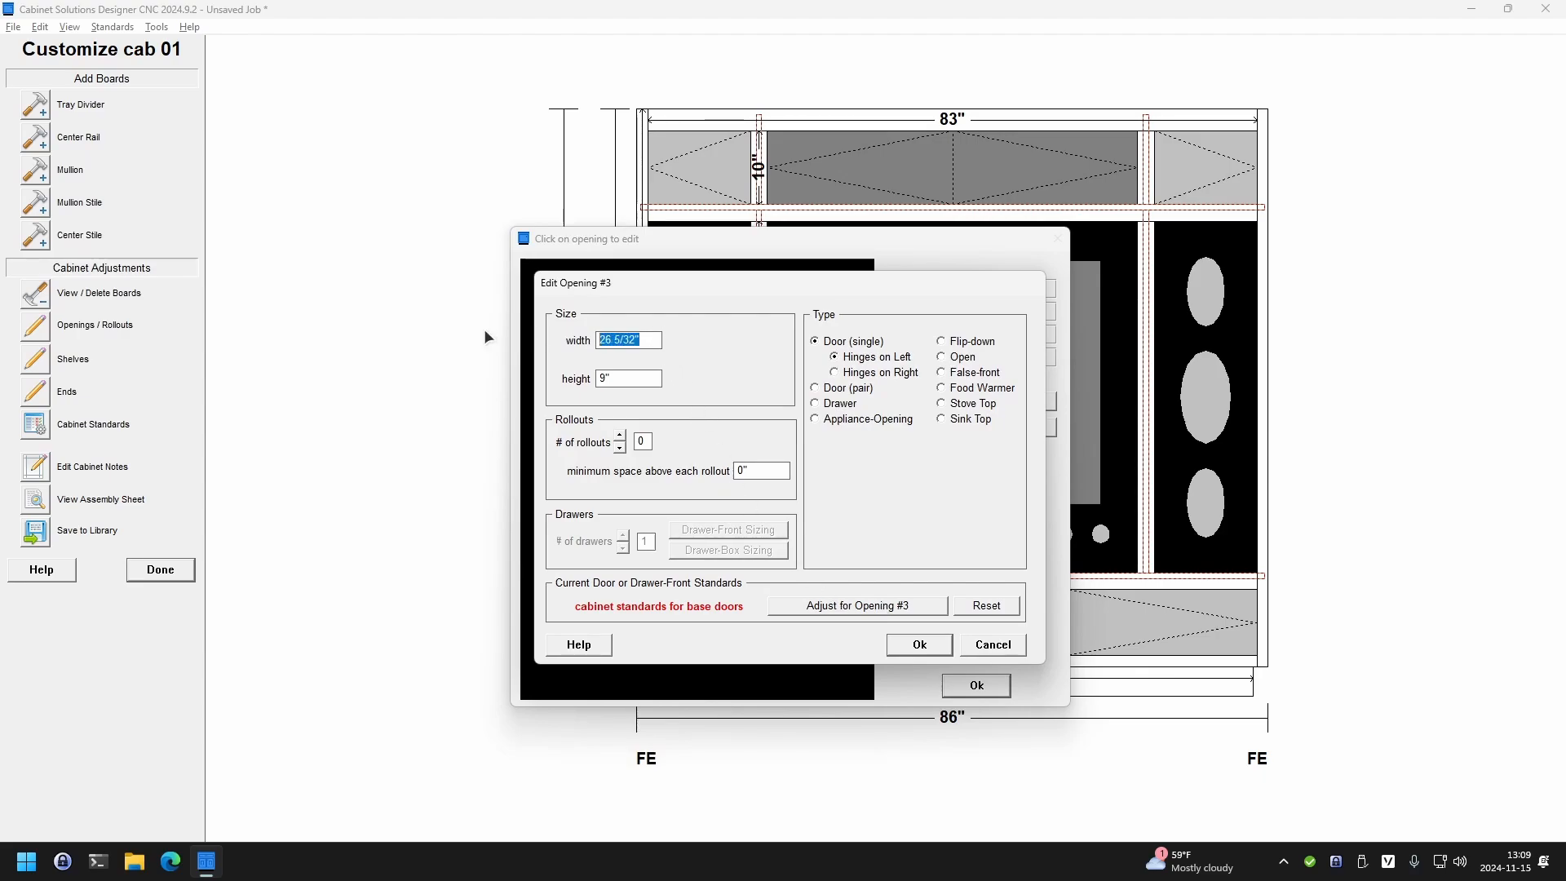
text(18)
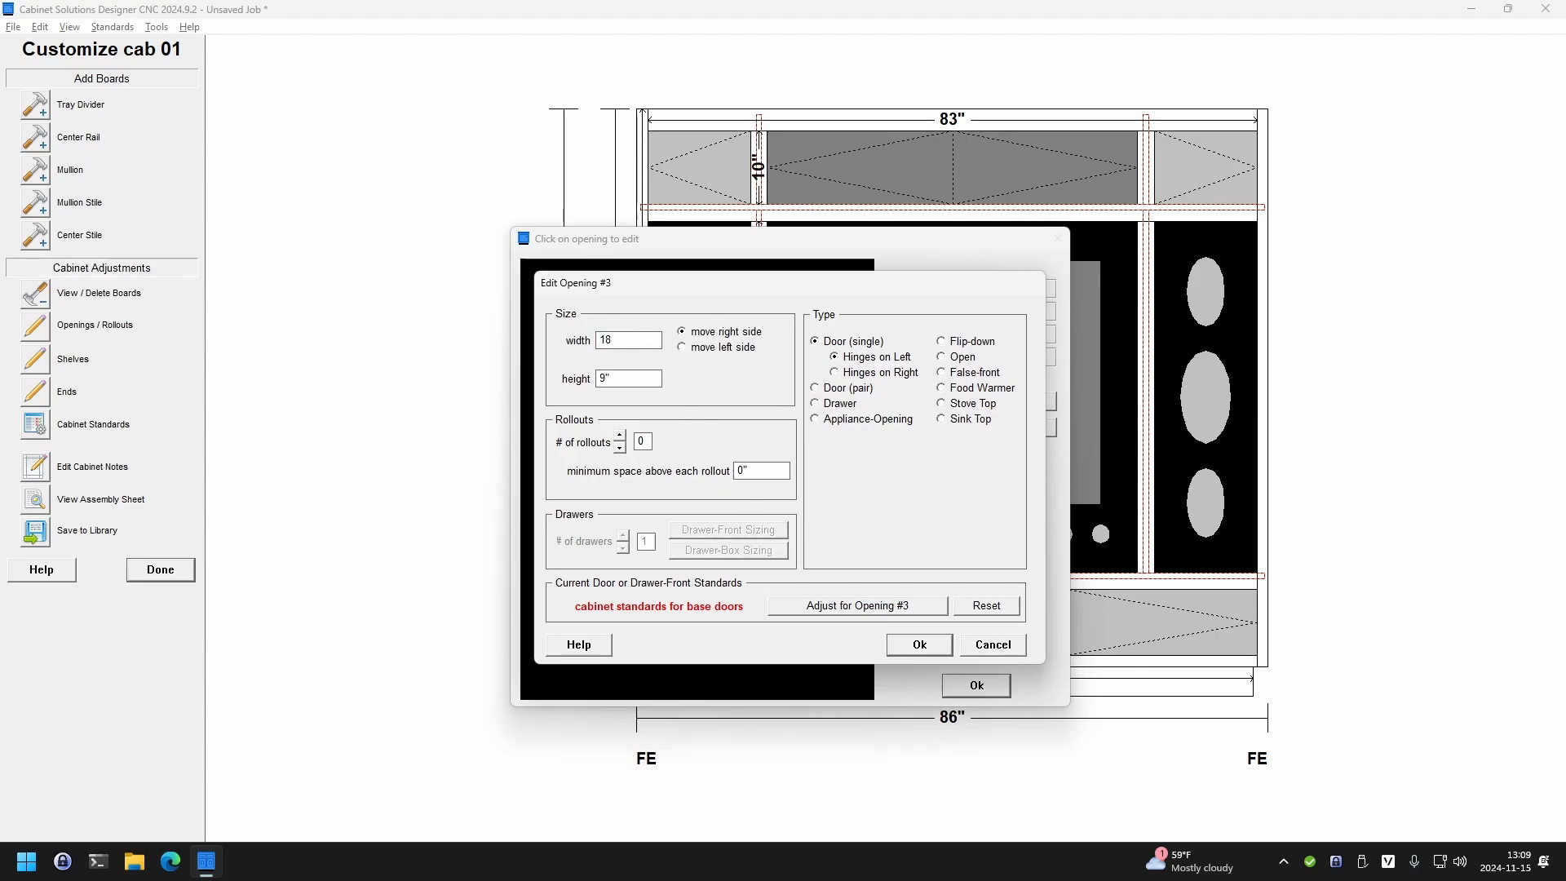
drag(618, 378, 595, 382)
text(14)
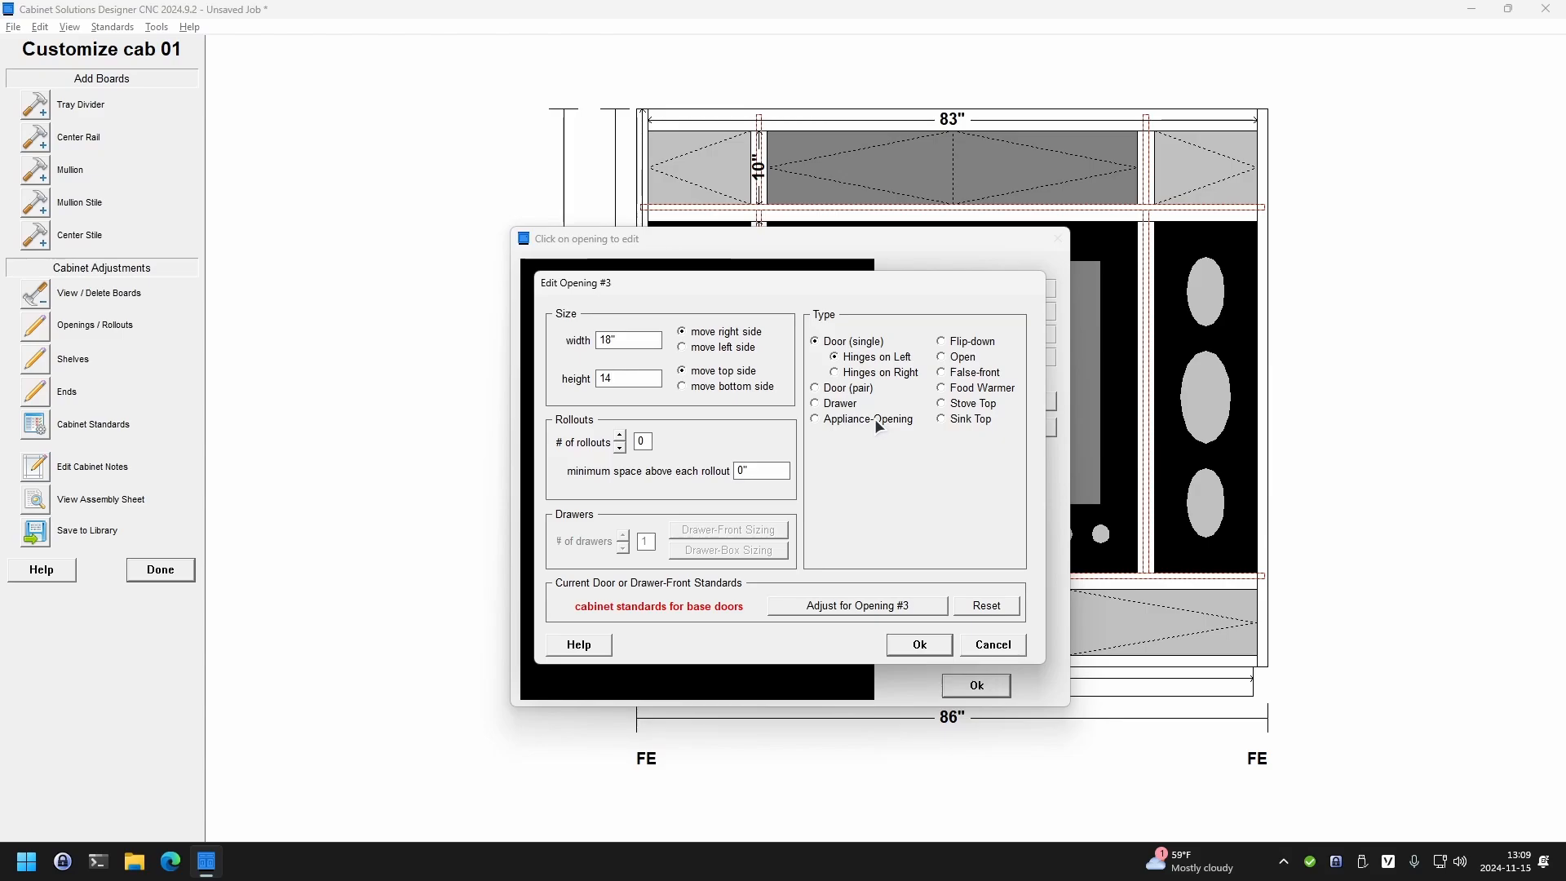
click(917, 642)
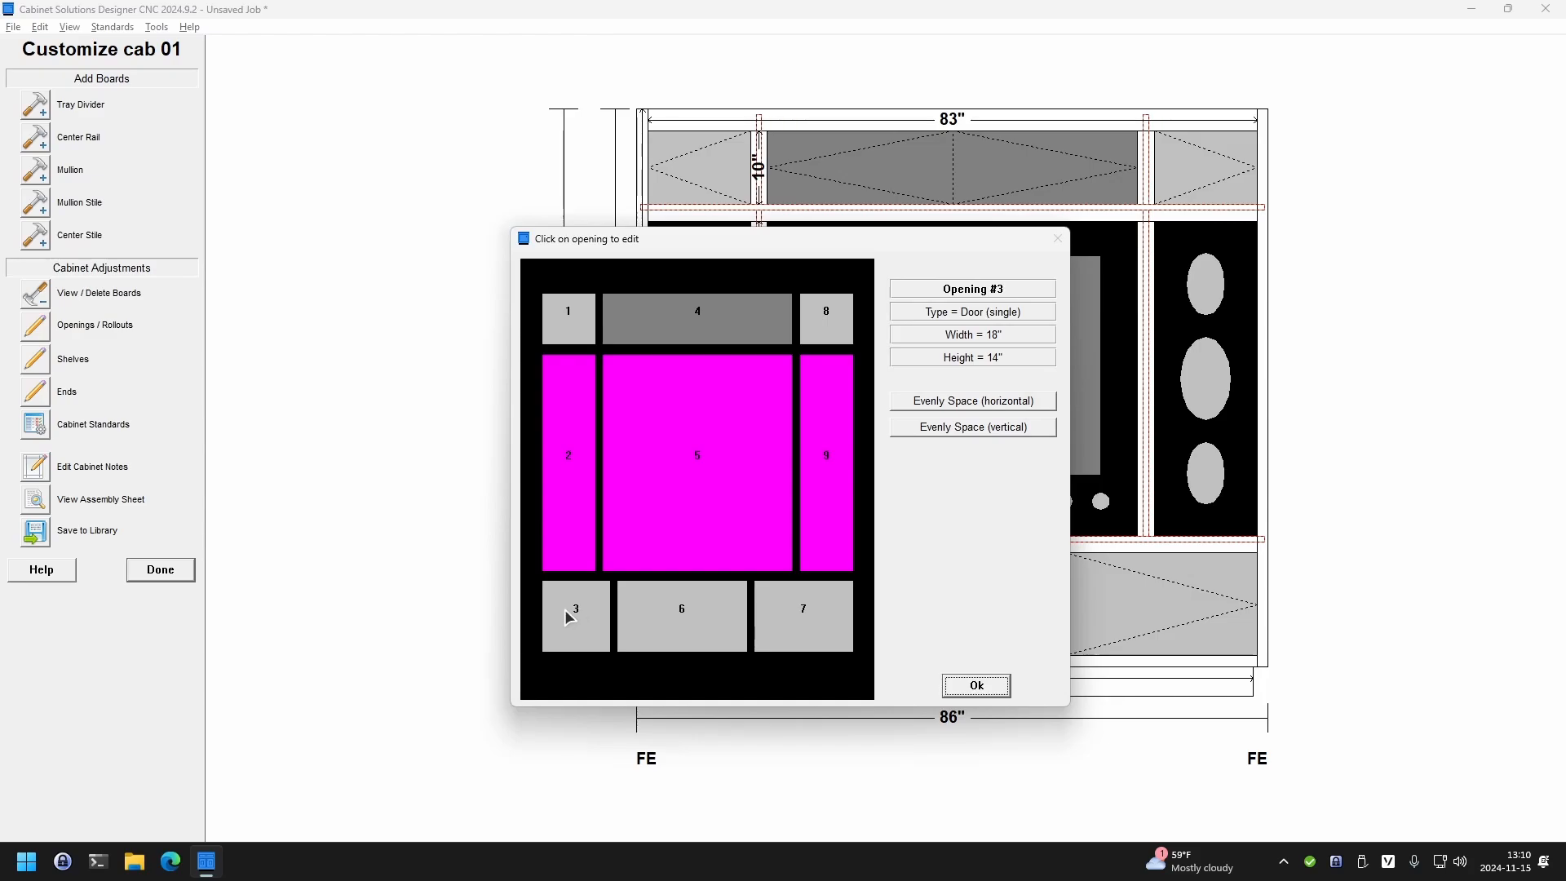
- Set opening #7 in the bottom row to 18" wide, moving its left side
click(810, 620)
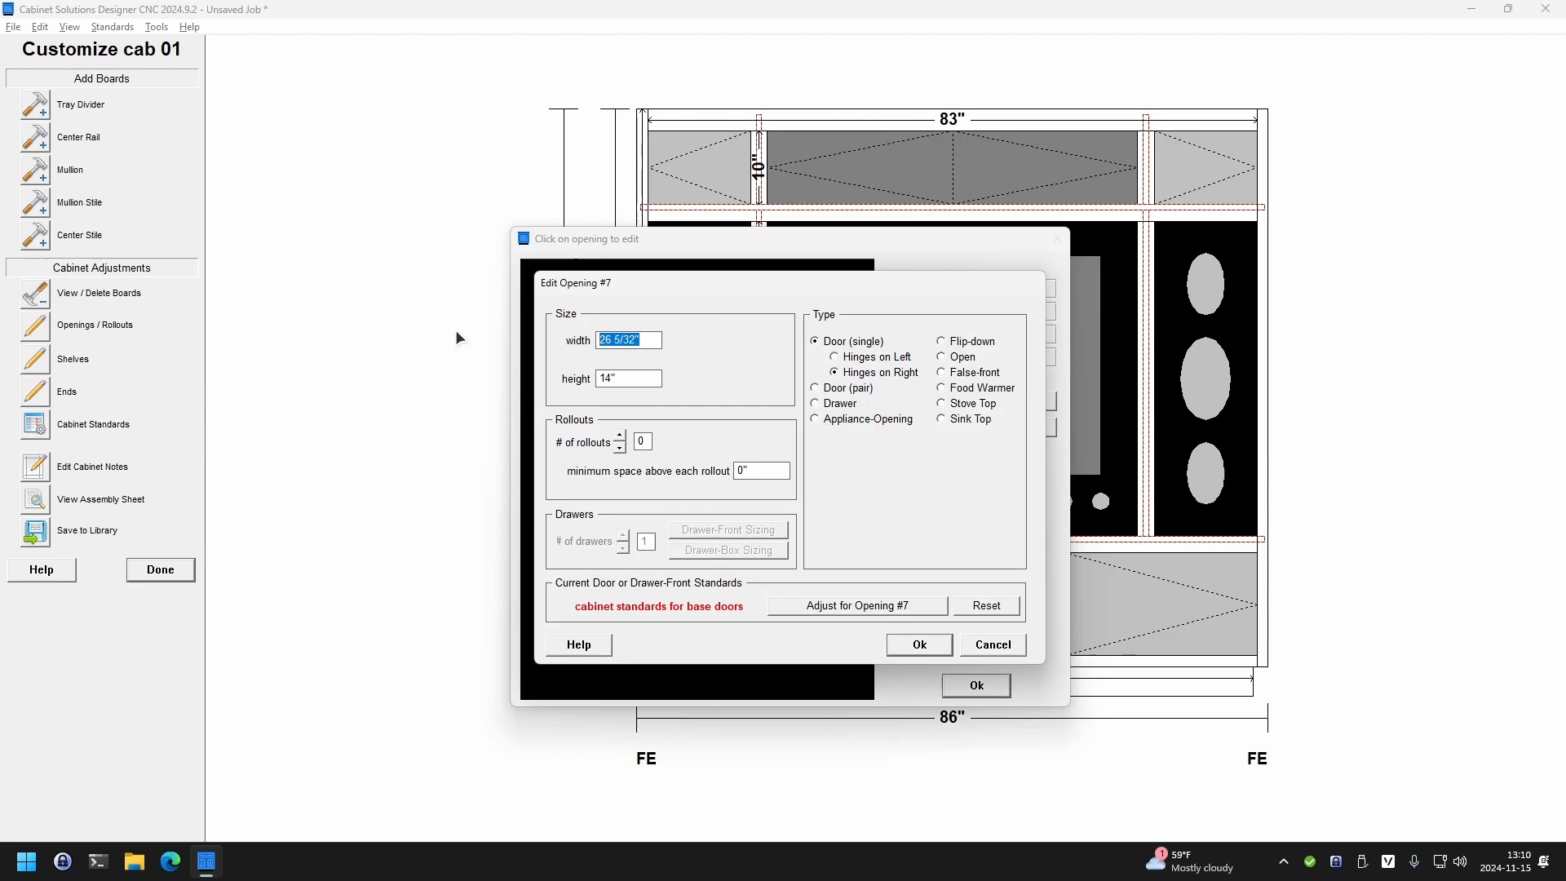
text(18)
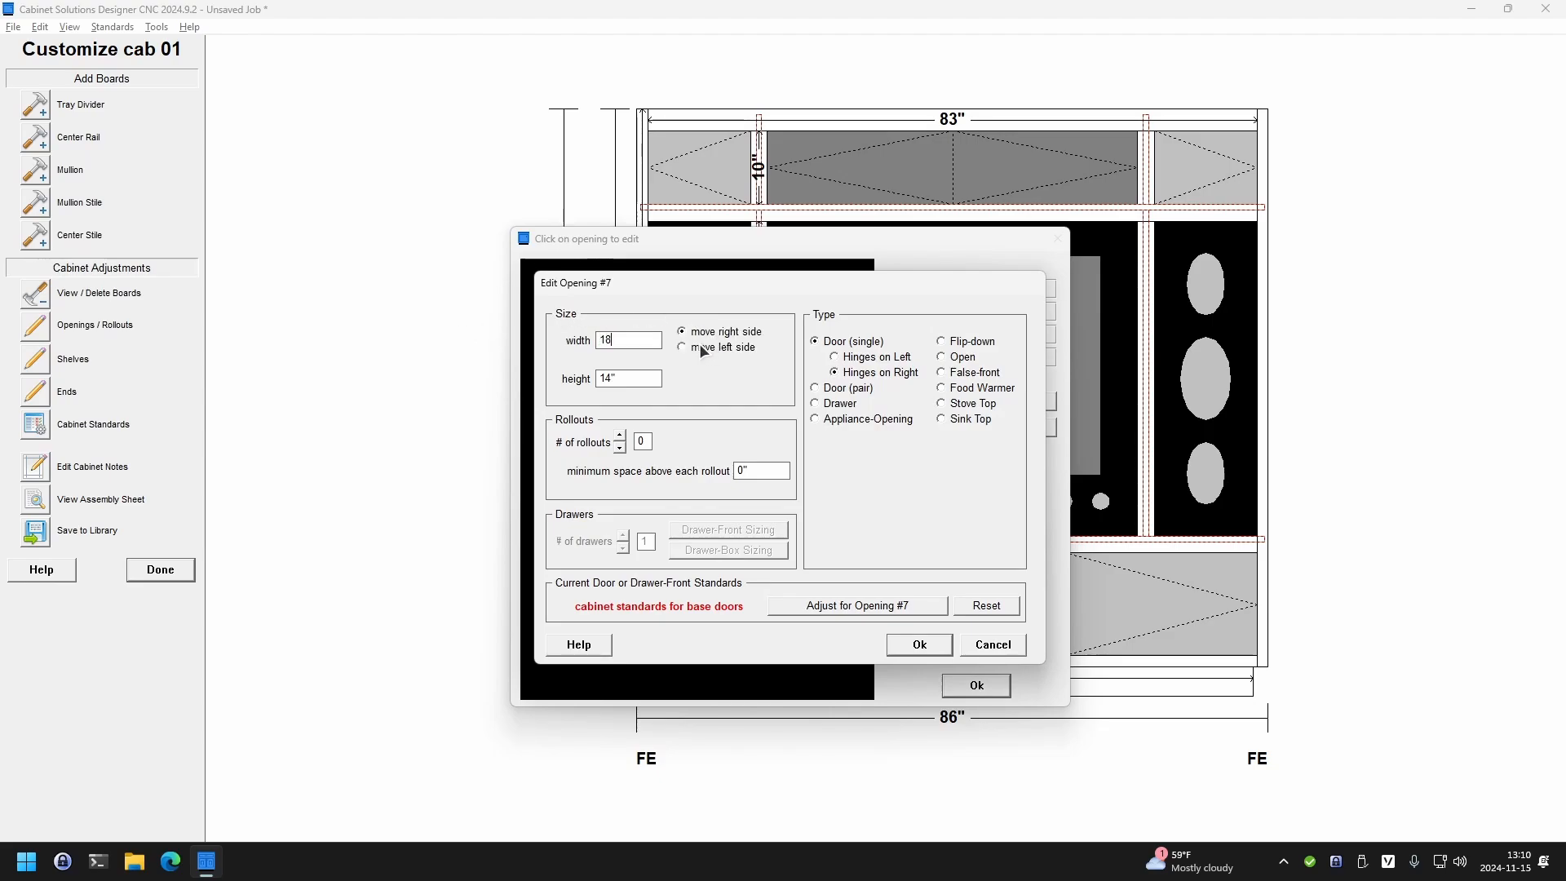
click(699, 347)
click(915, 646)
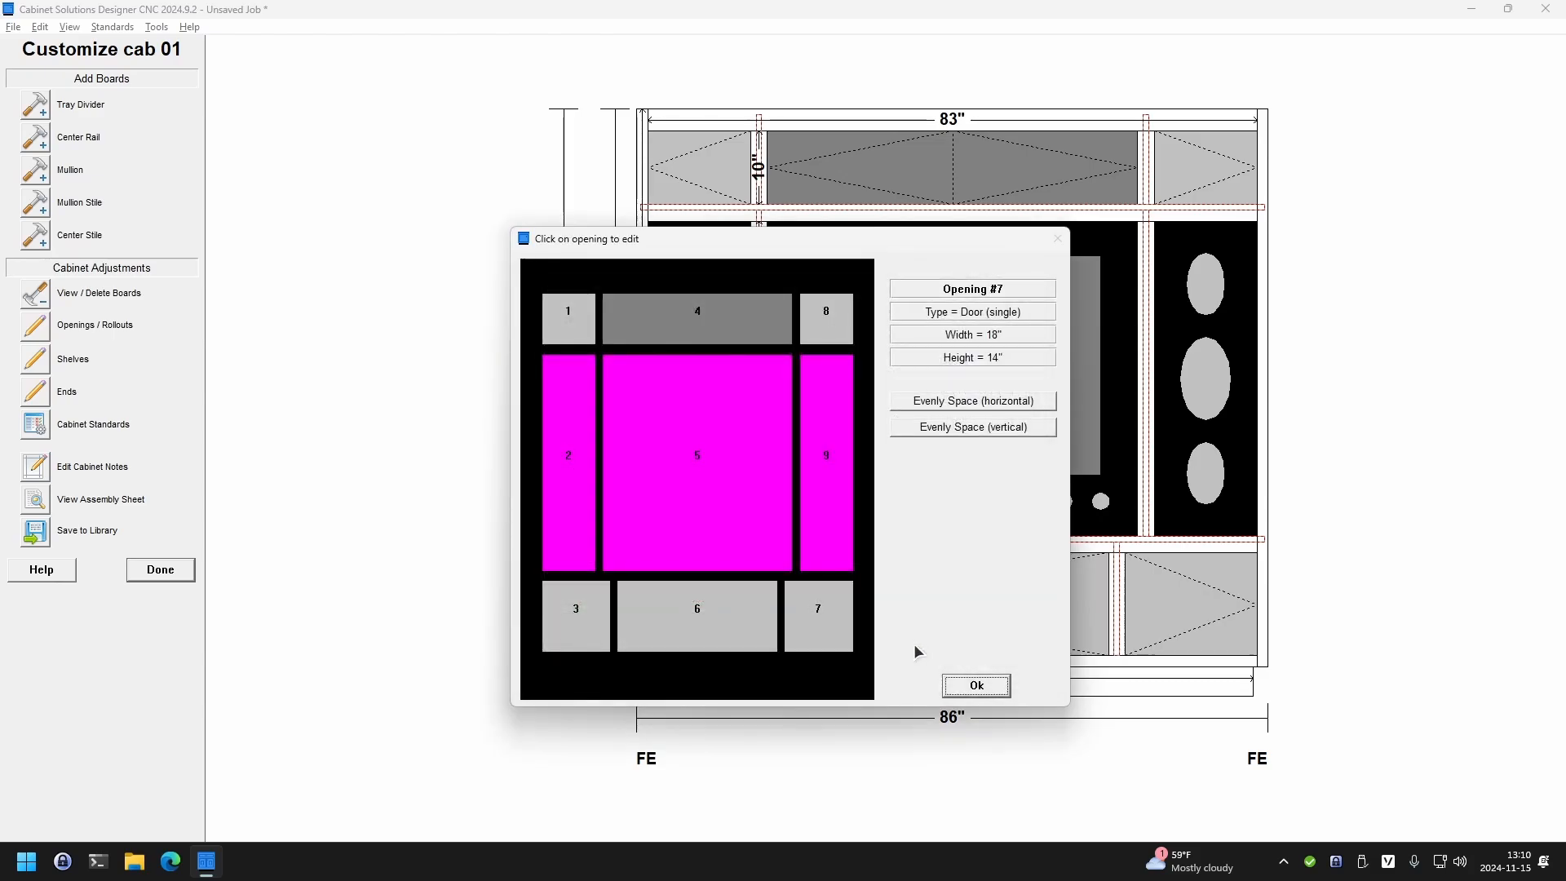
- Make opening #6 in the middle of the bottom row an Open type and finish editing the openings
click(707, 610)
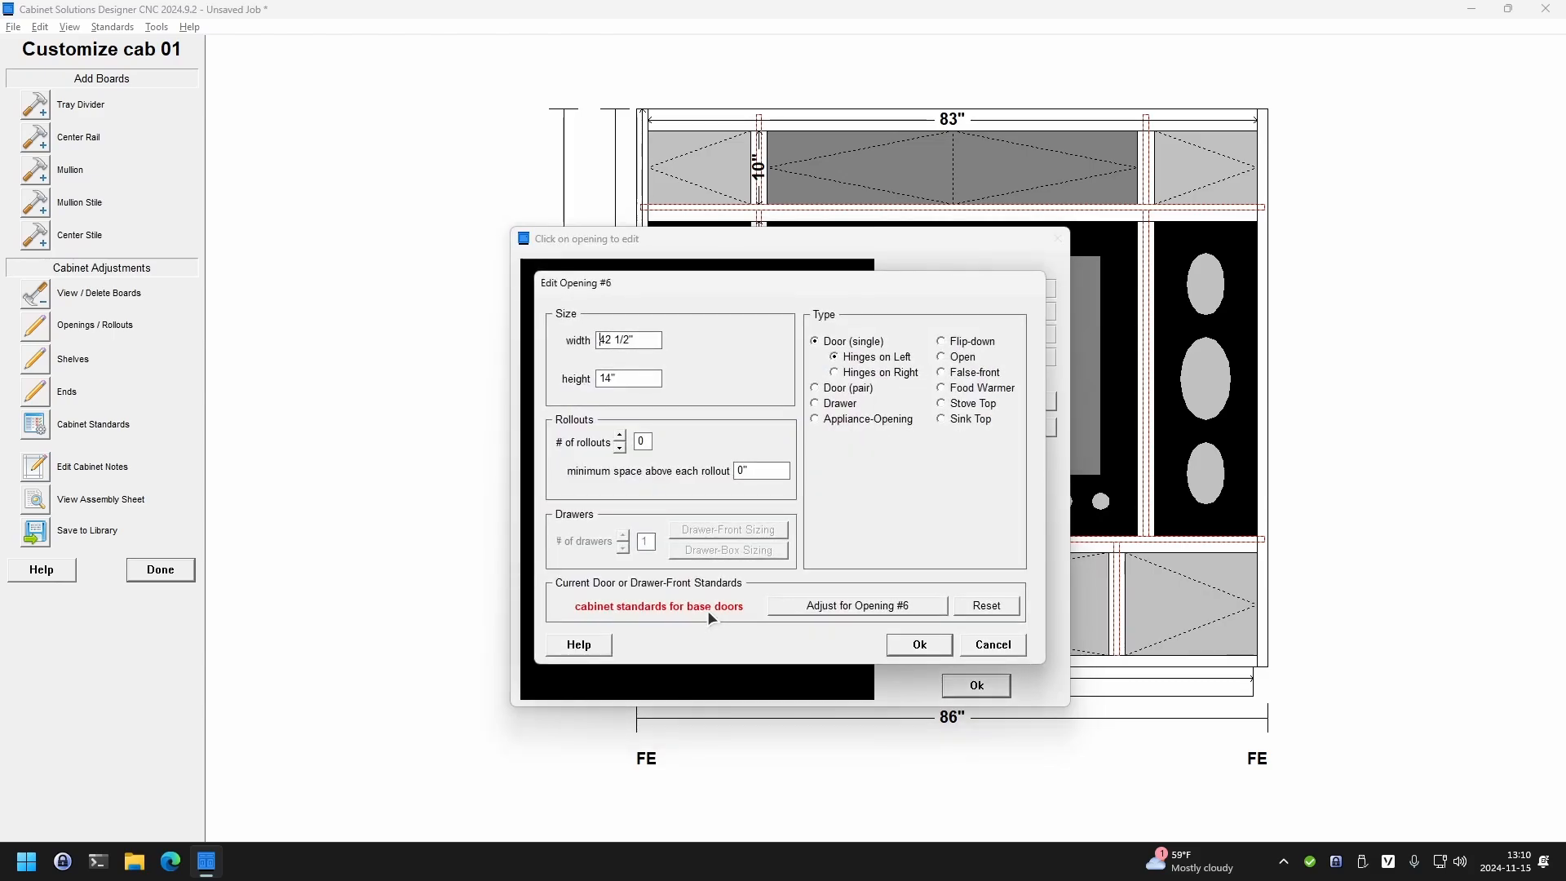
click(963, 358)
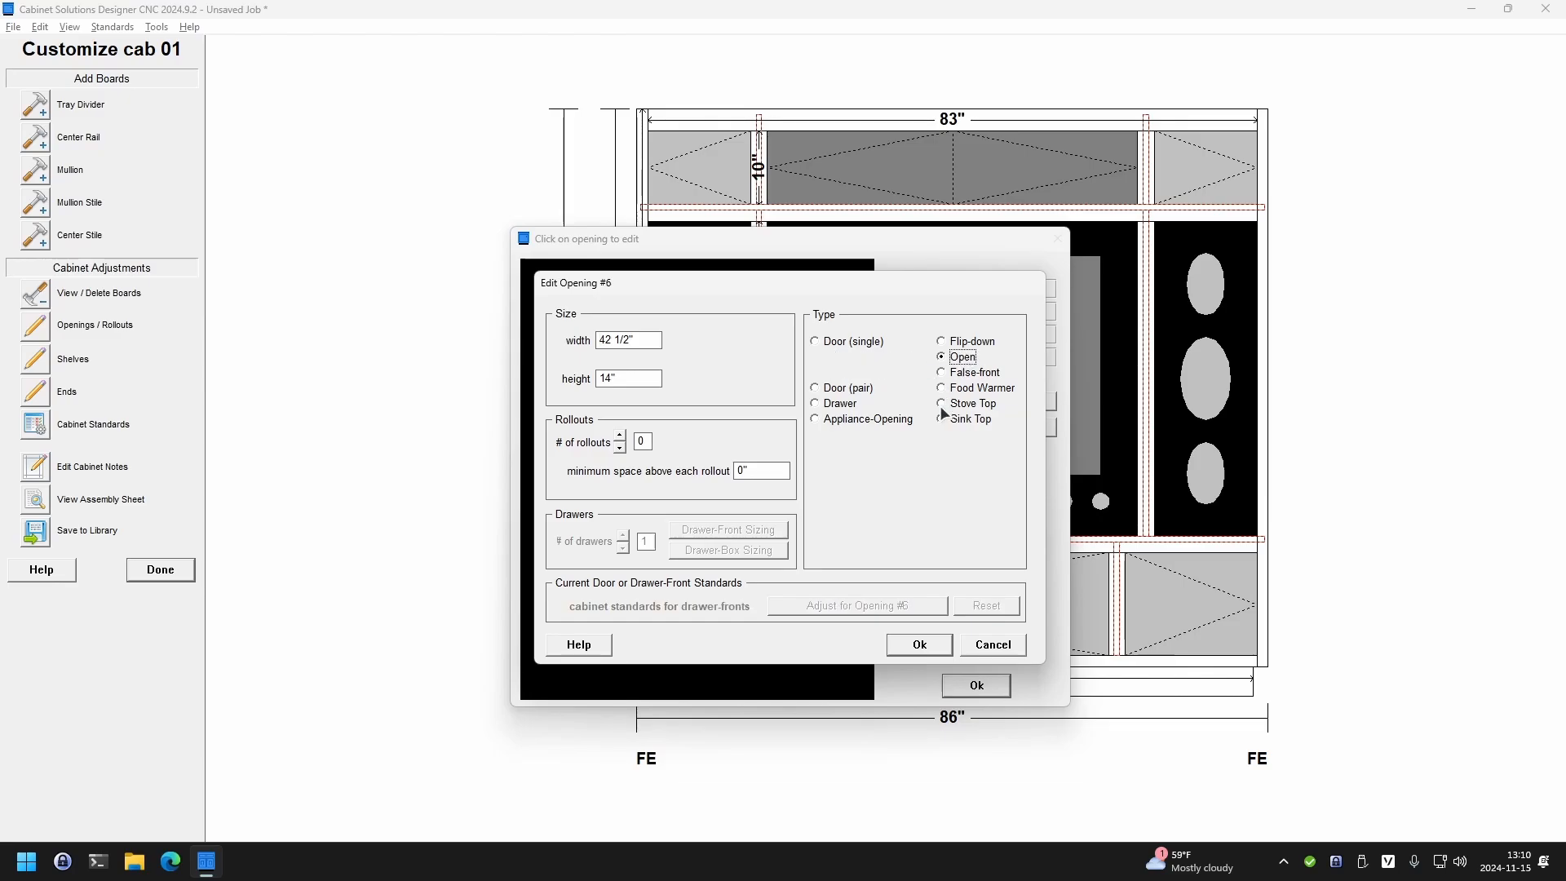
click(919, 644)
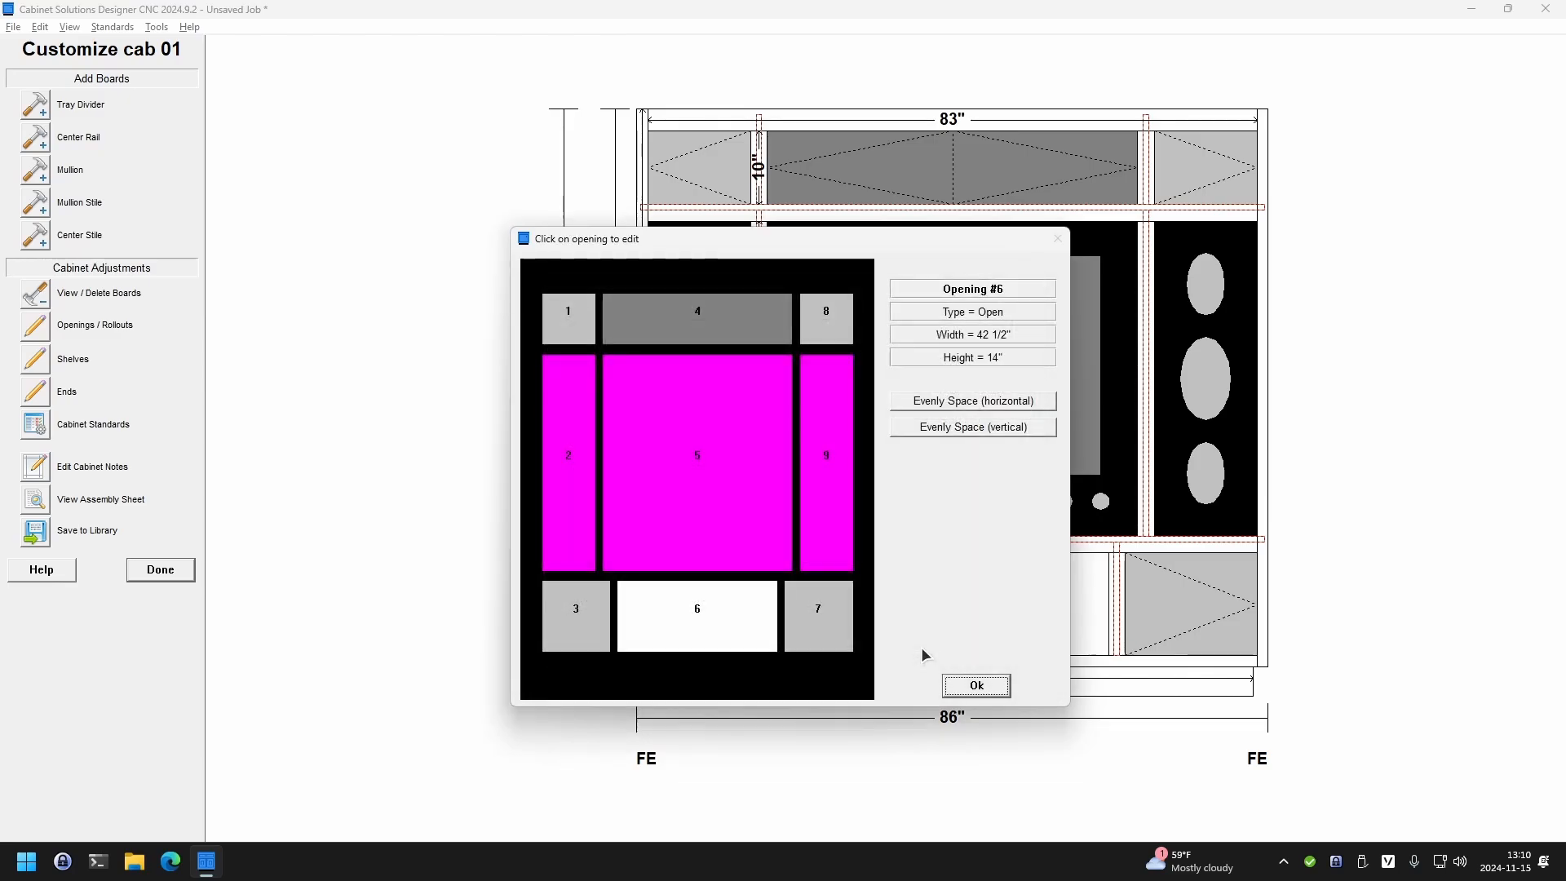
click(976, 685)
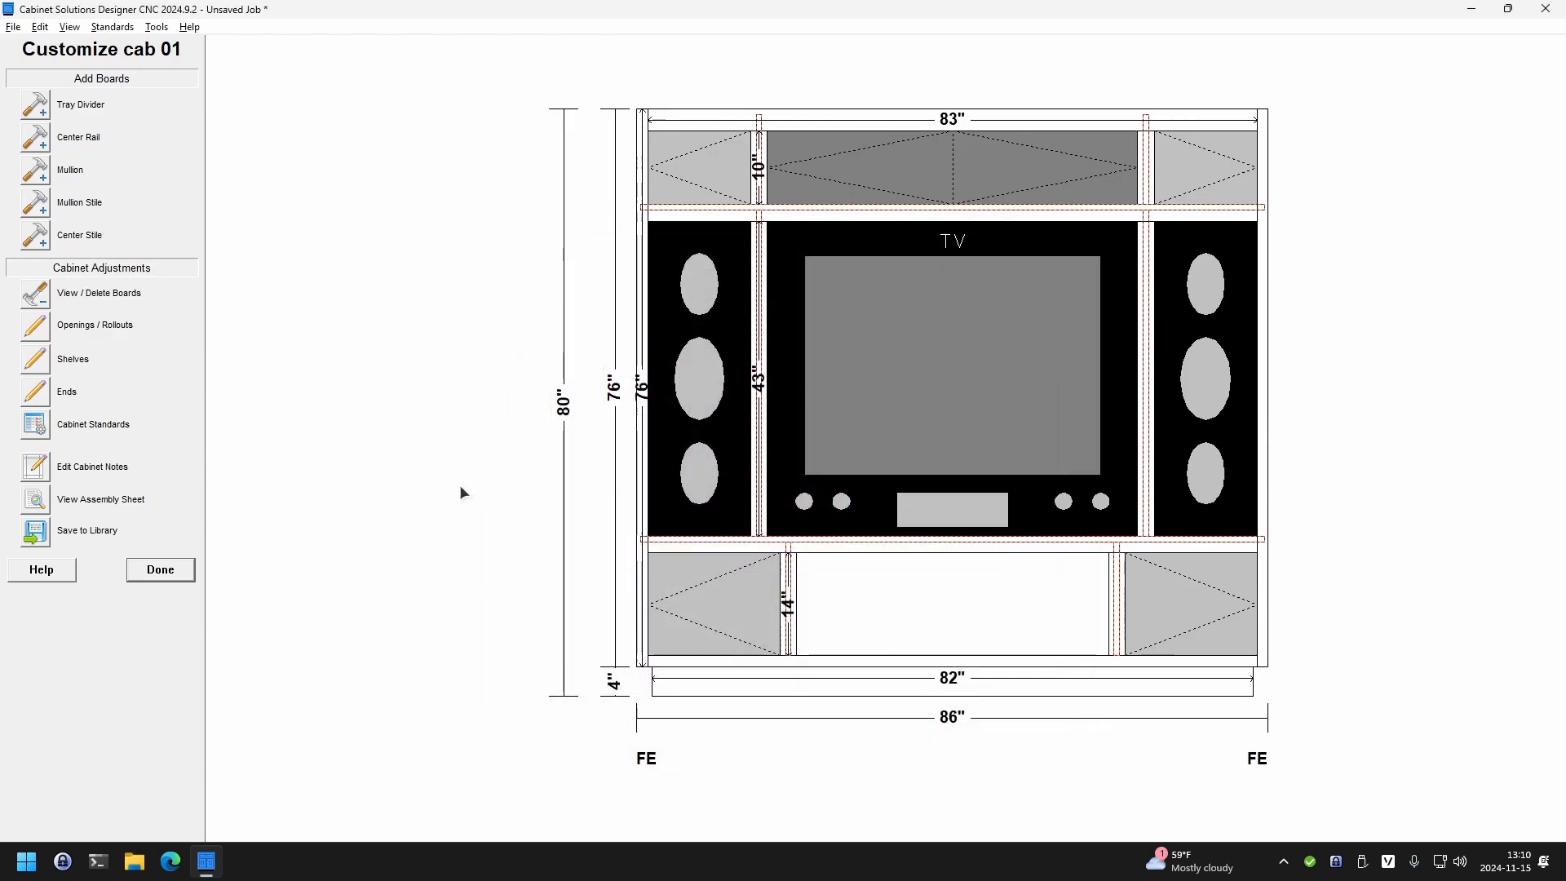
- Add two adjustable shelves to shelf opening #6 in the middle of the bottom row
click(25, 366)
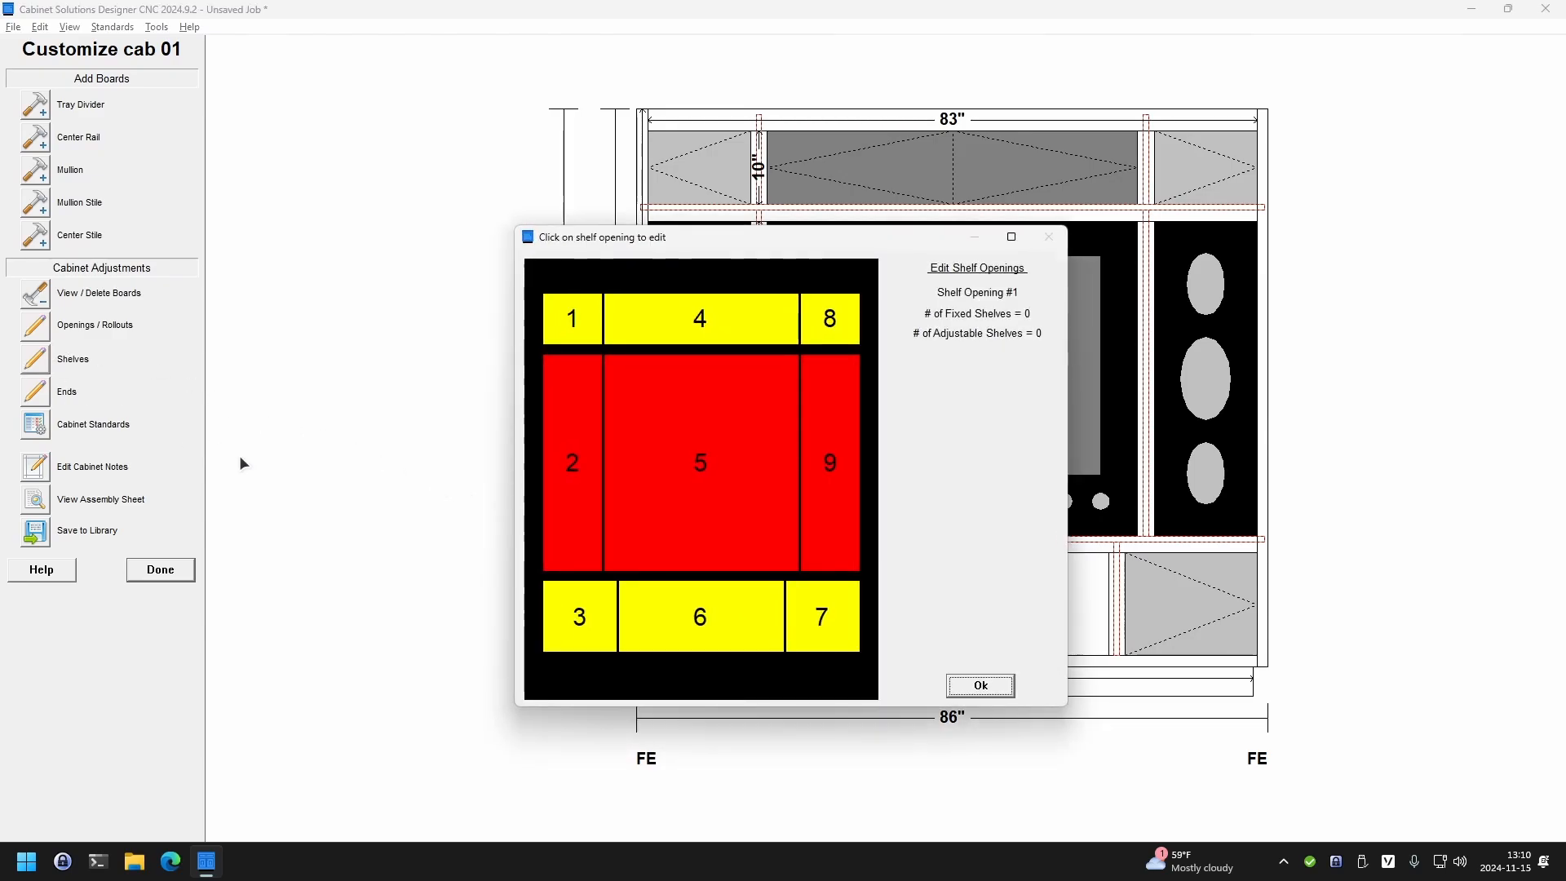
click(702, 620)
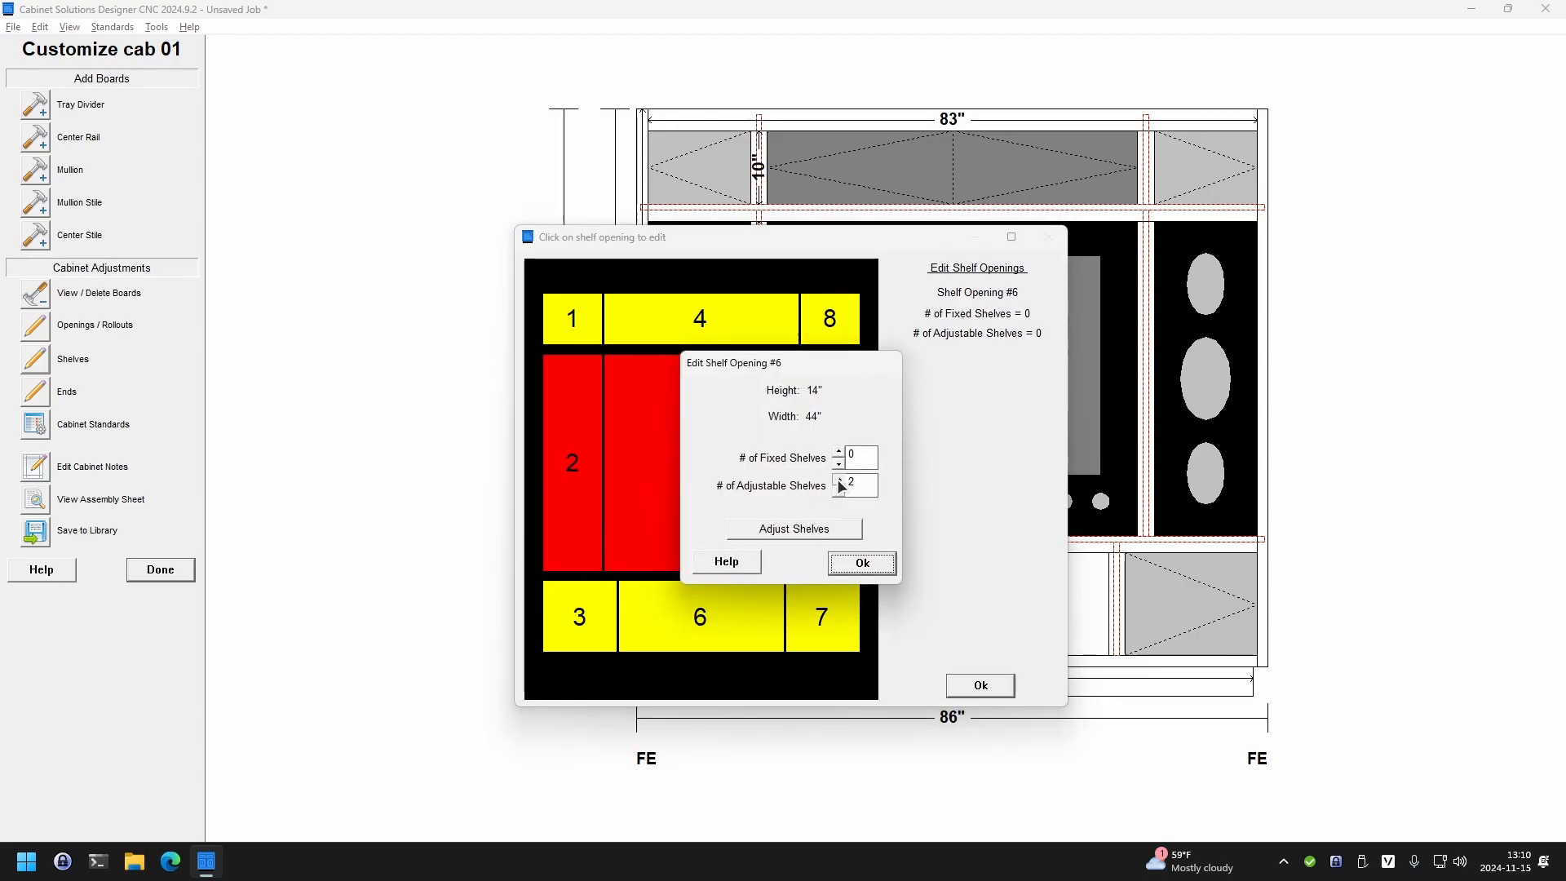
click(862, 563)
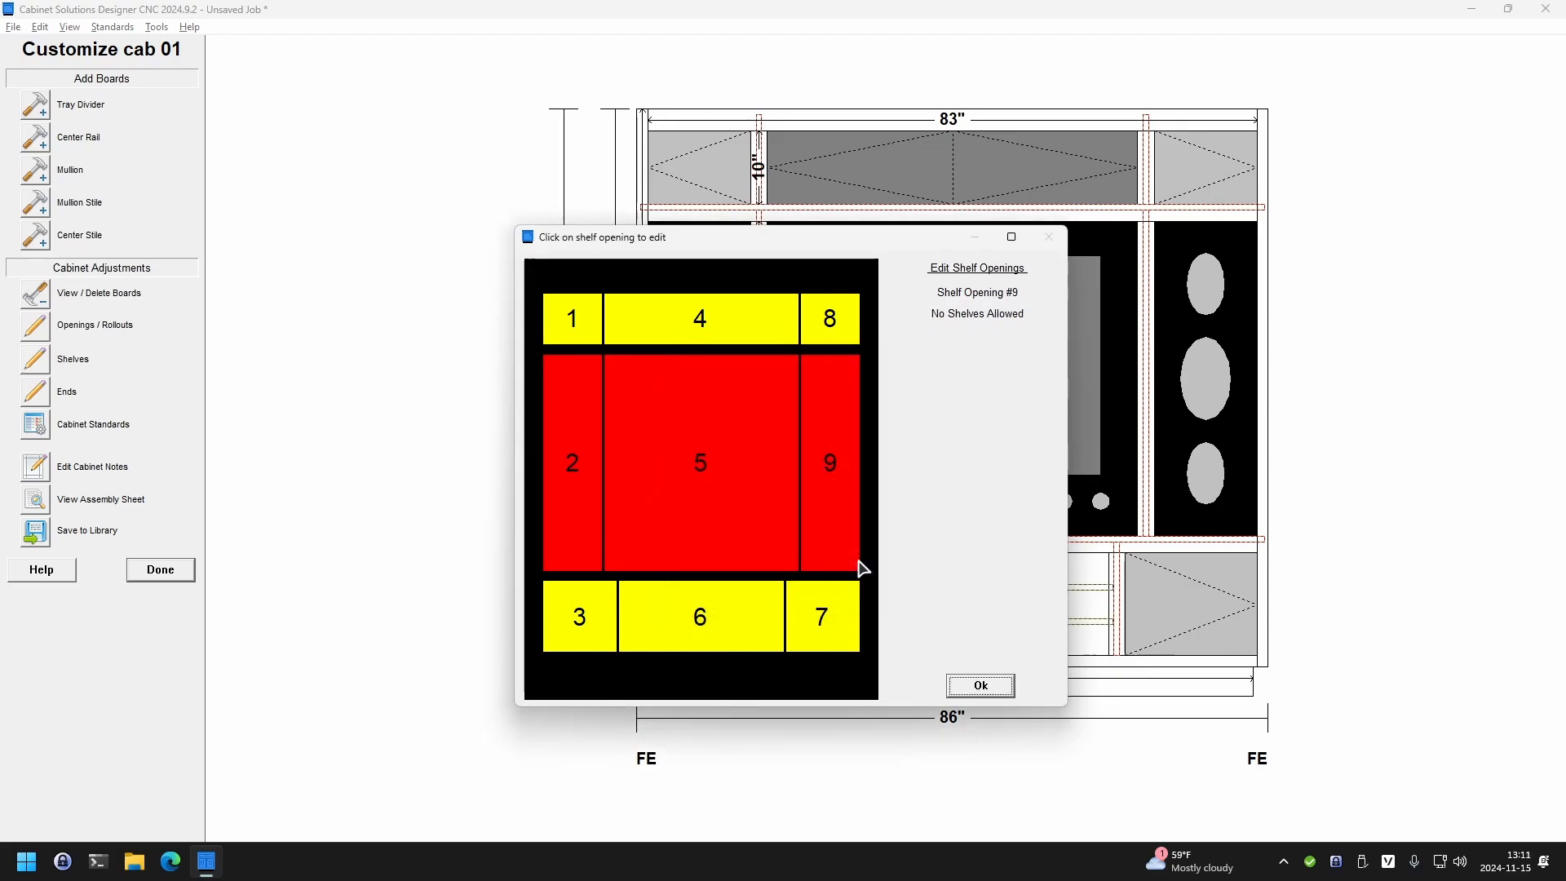
click(977, 683)
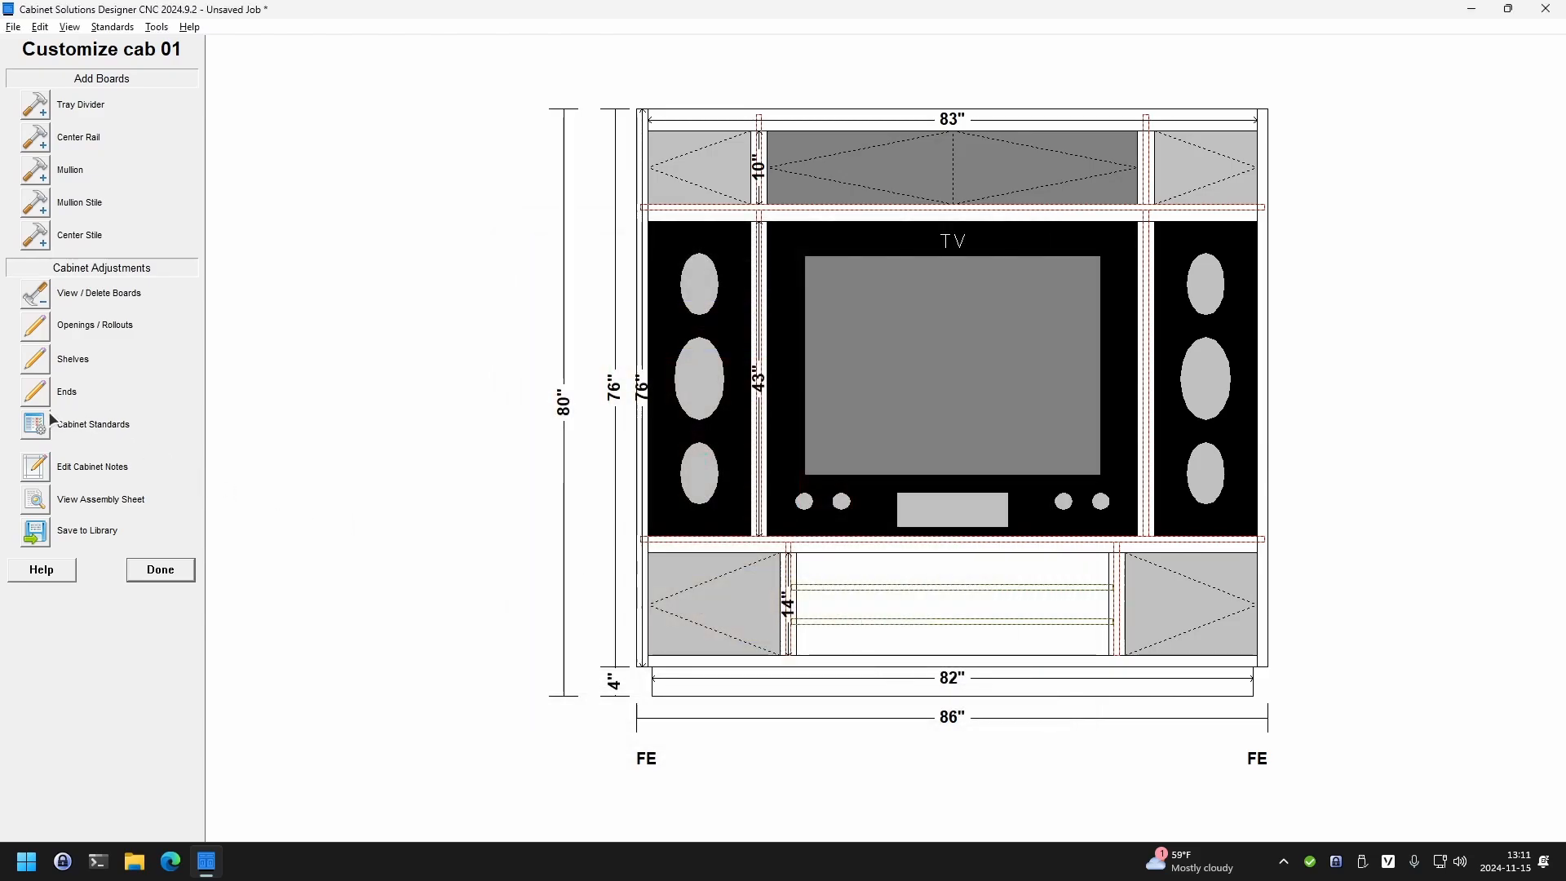
- Set the base side panel construction to Side Panels Touch Floor, apply it to cab 01 and finish customizing the cabinet
click(33, 429)
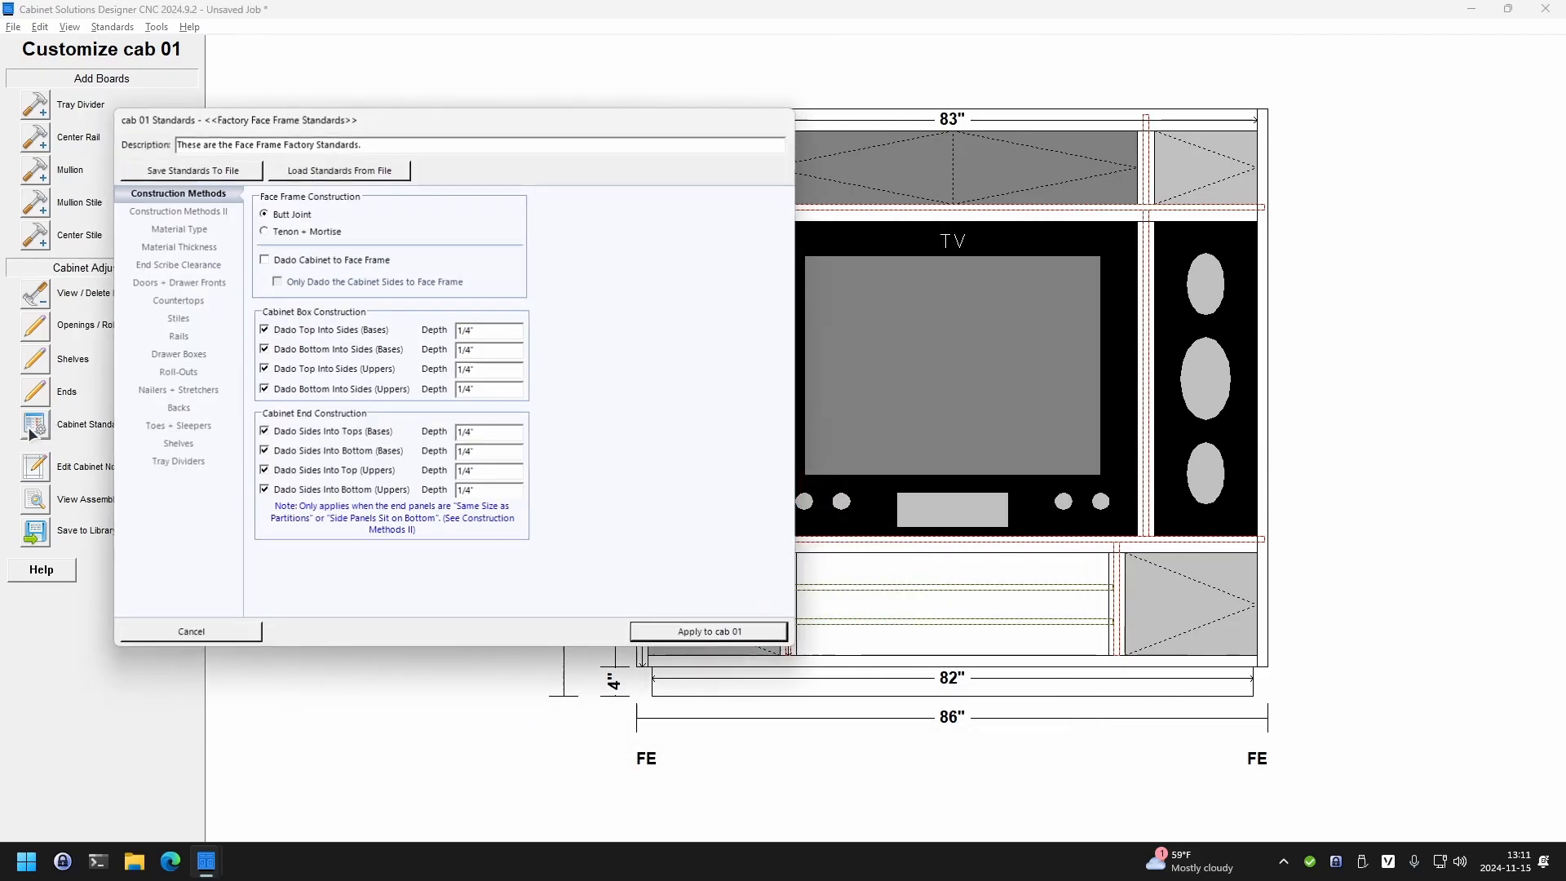
click(163, 212)
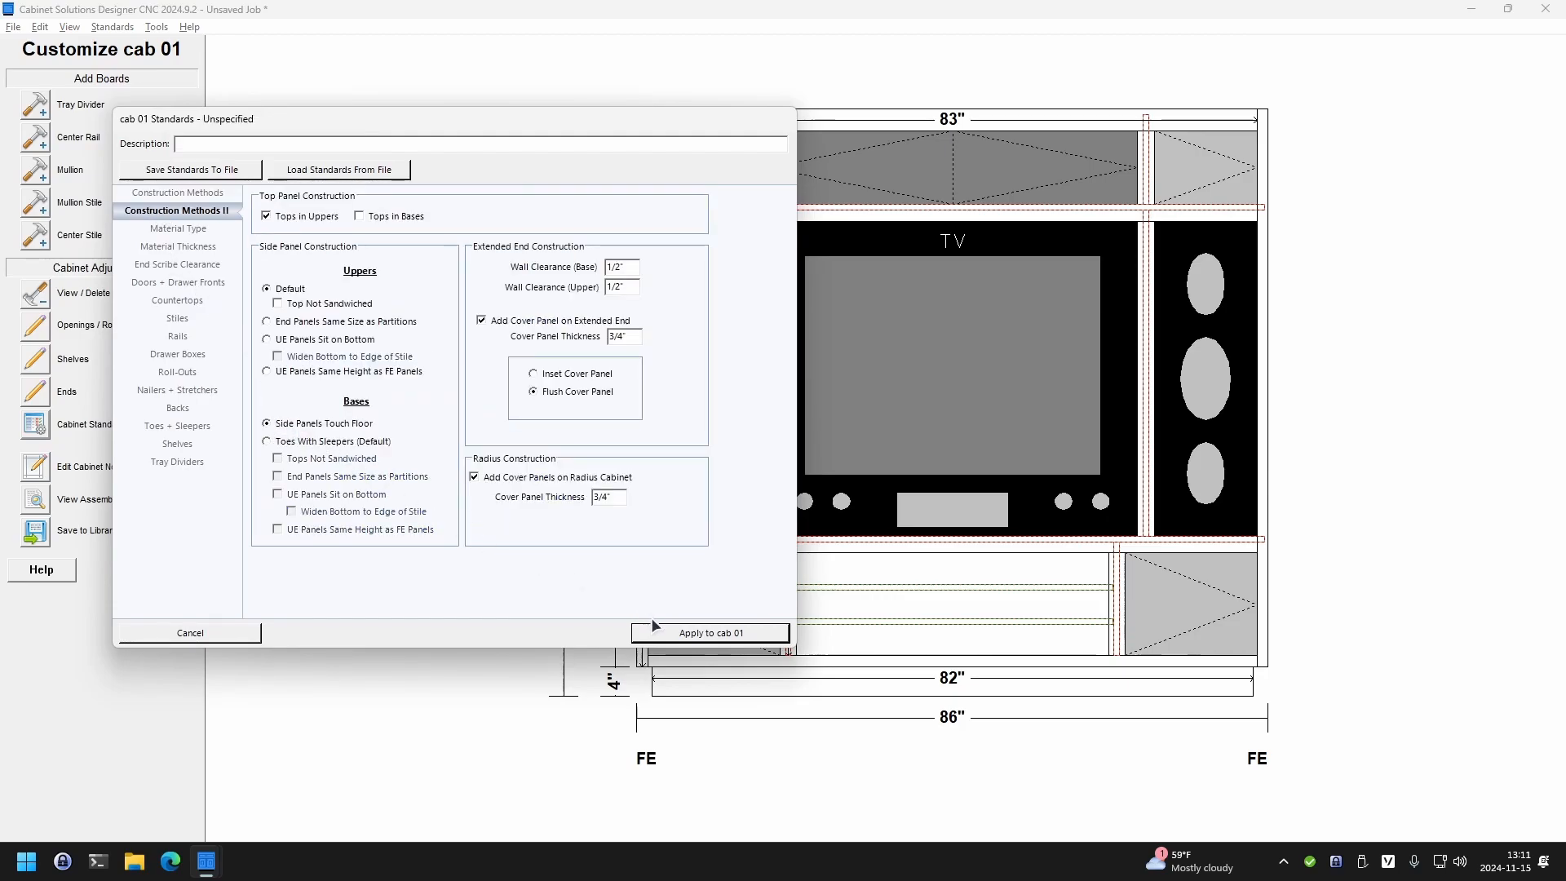
click(670, 633)
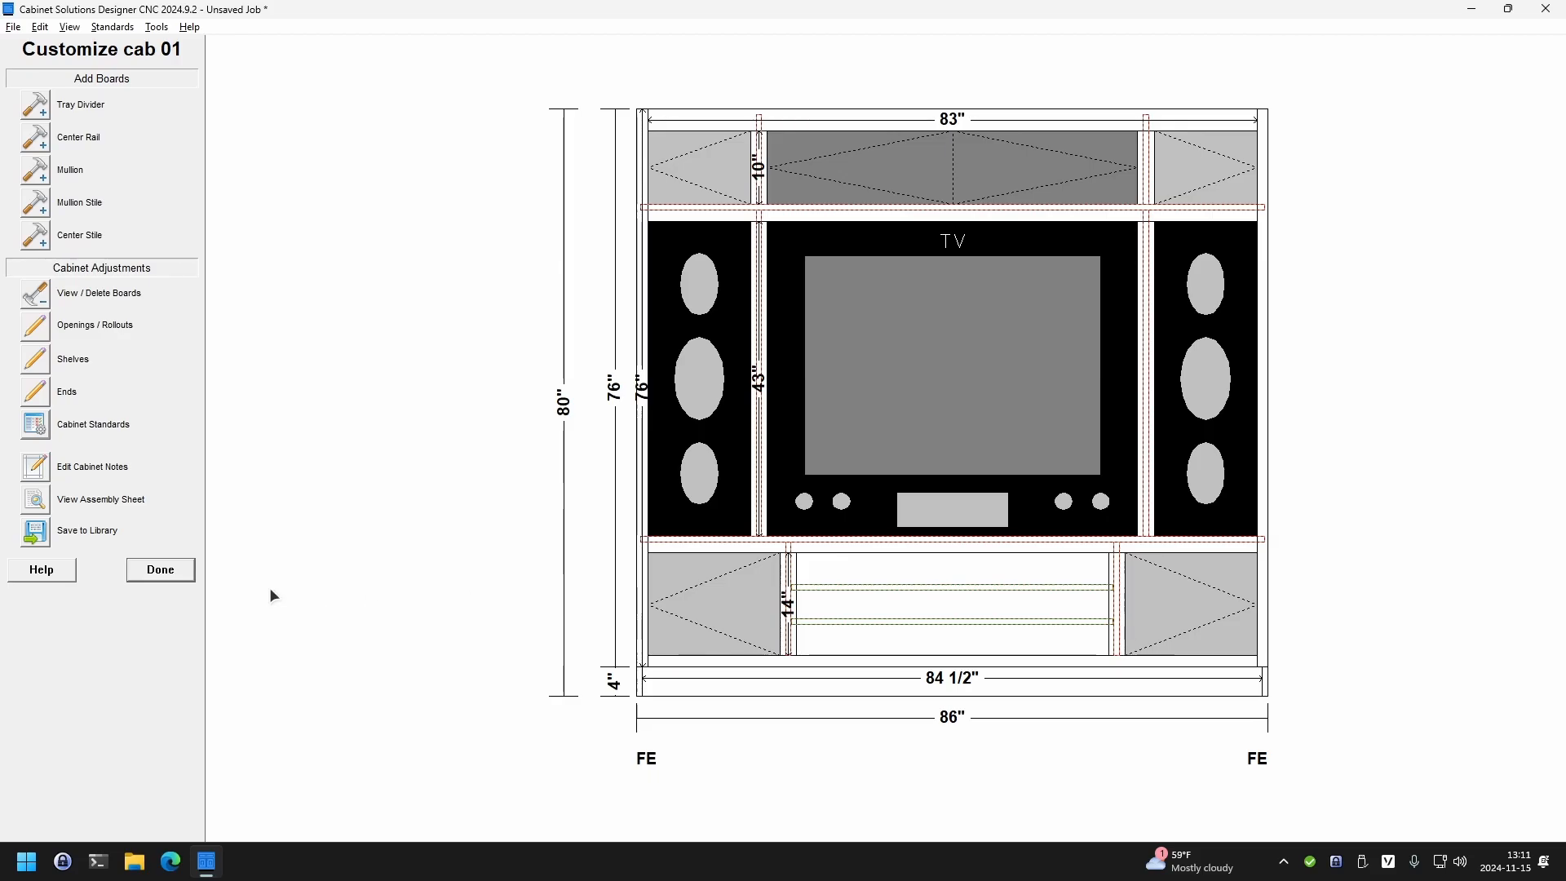
click(160, 569)
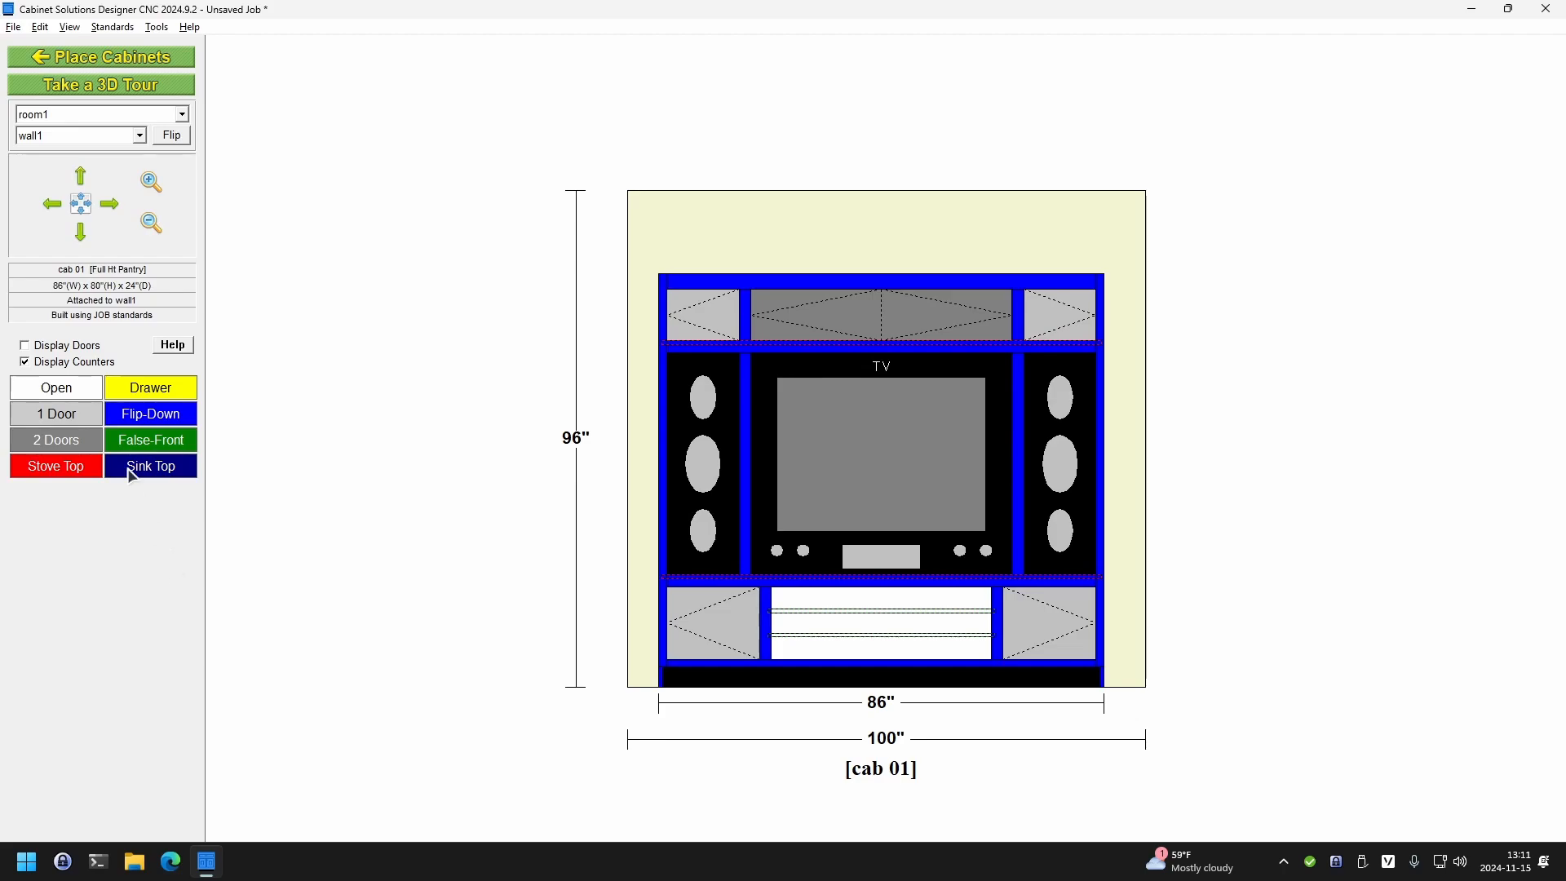
- Display the doors on the wall elevation and view the whole cabinet in a 3D tour
click(76, 349)
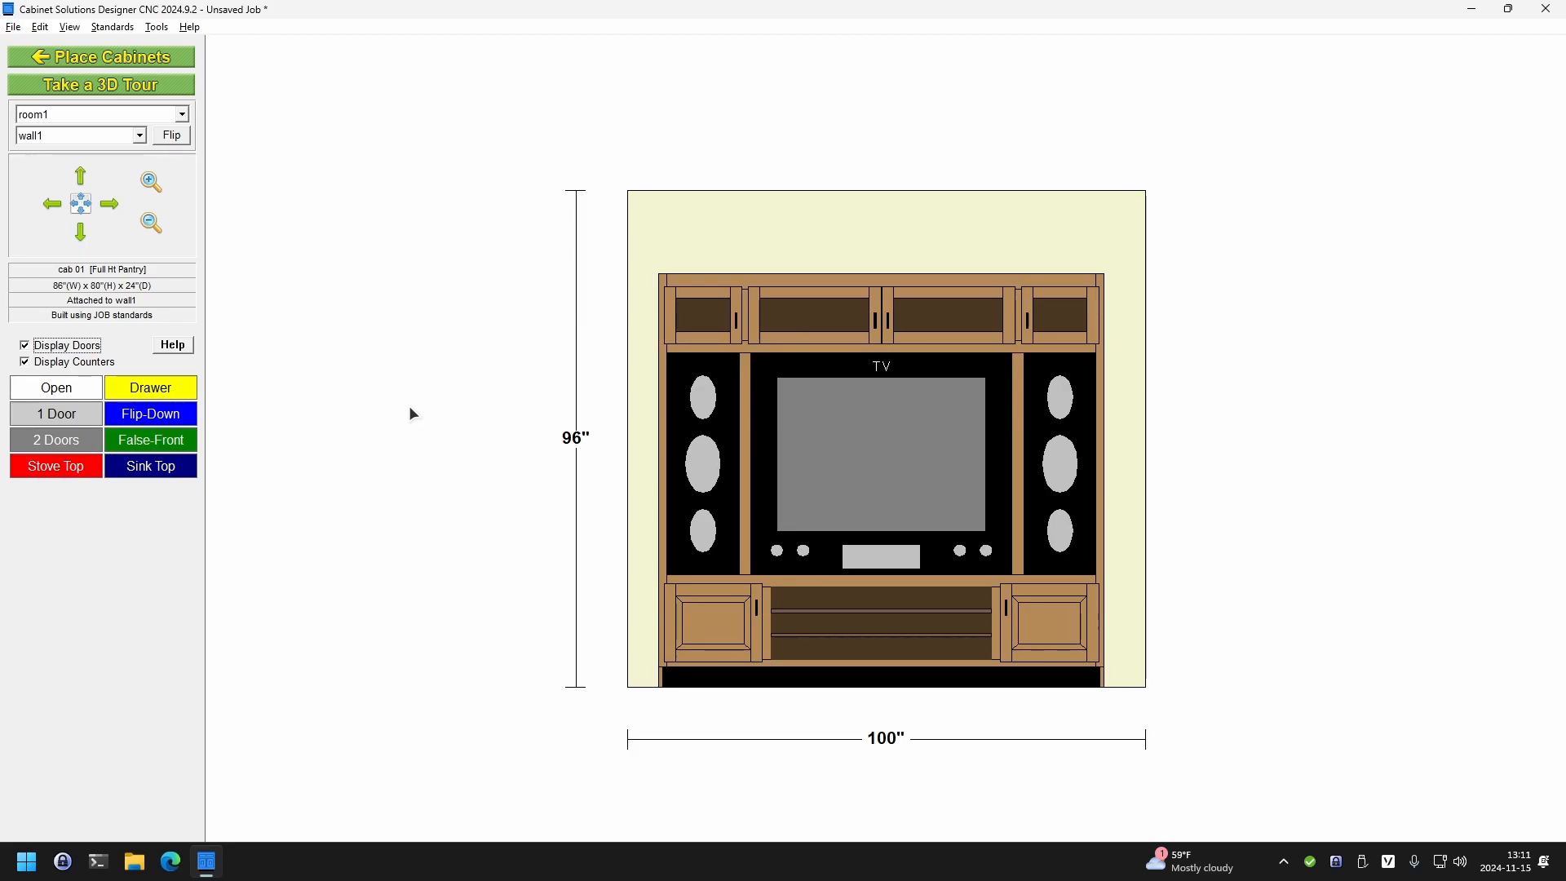
click(137, 86)
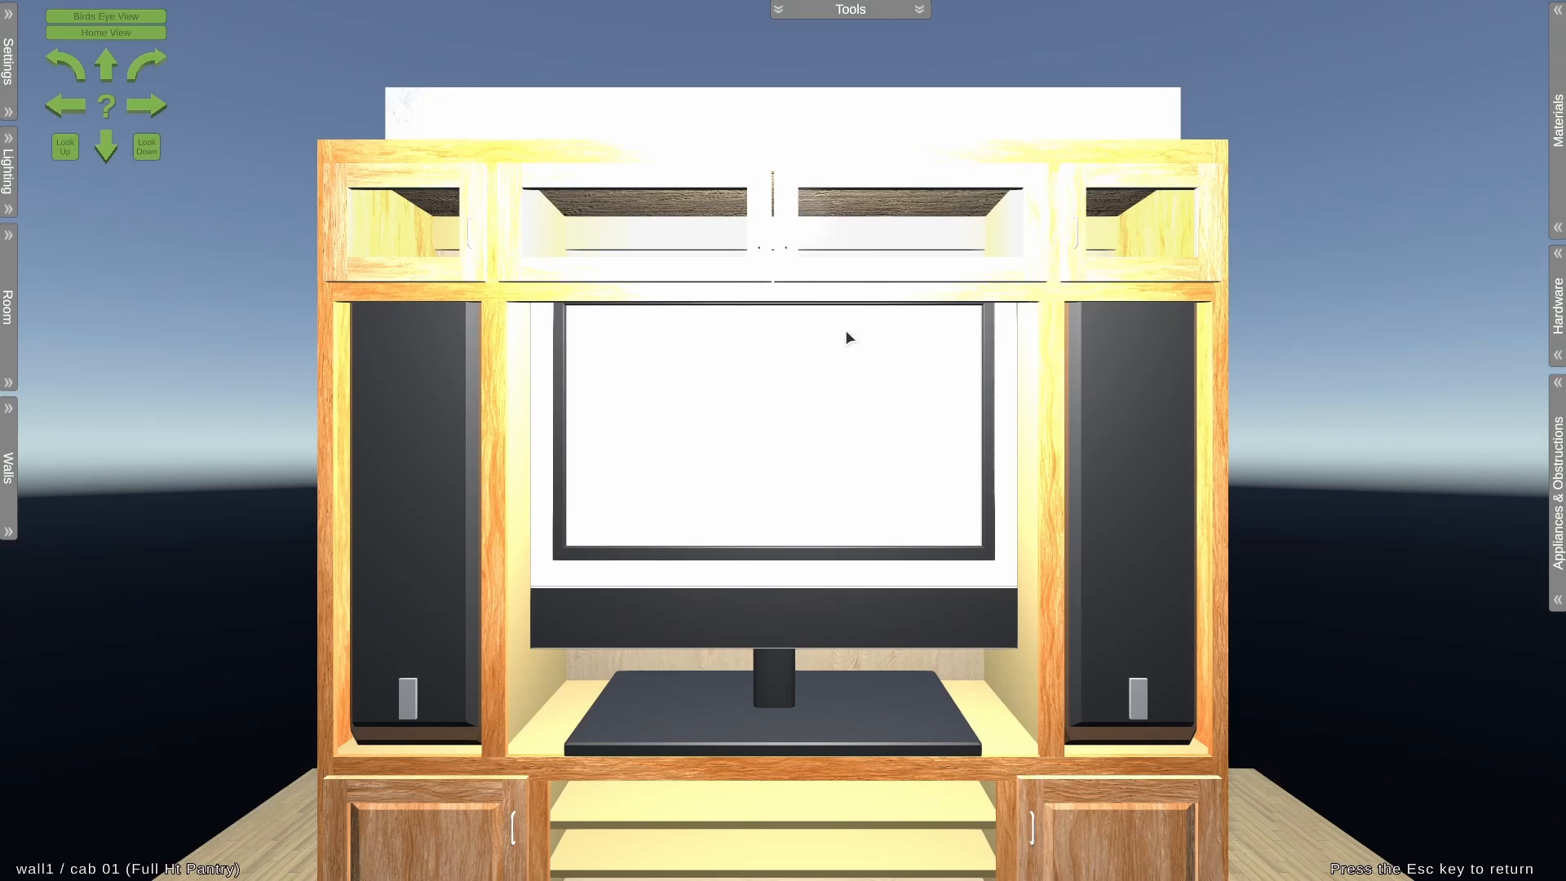
scroll(844, 329, down, 4)
scroll(846, 331, down, 3)
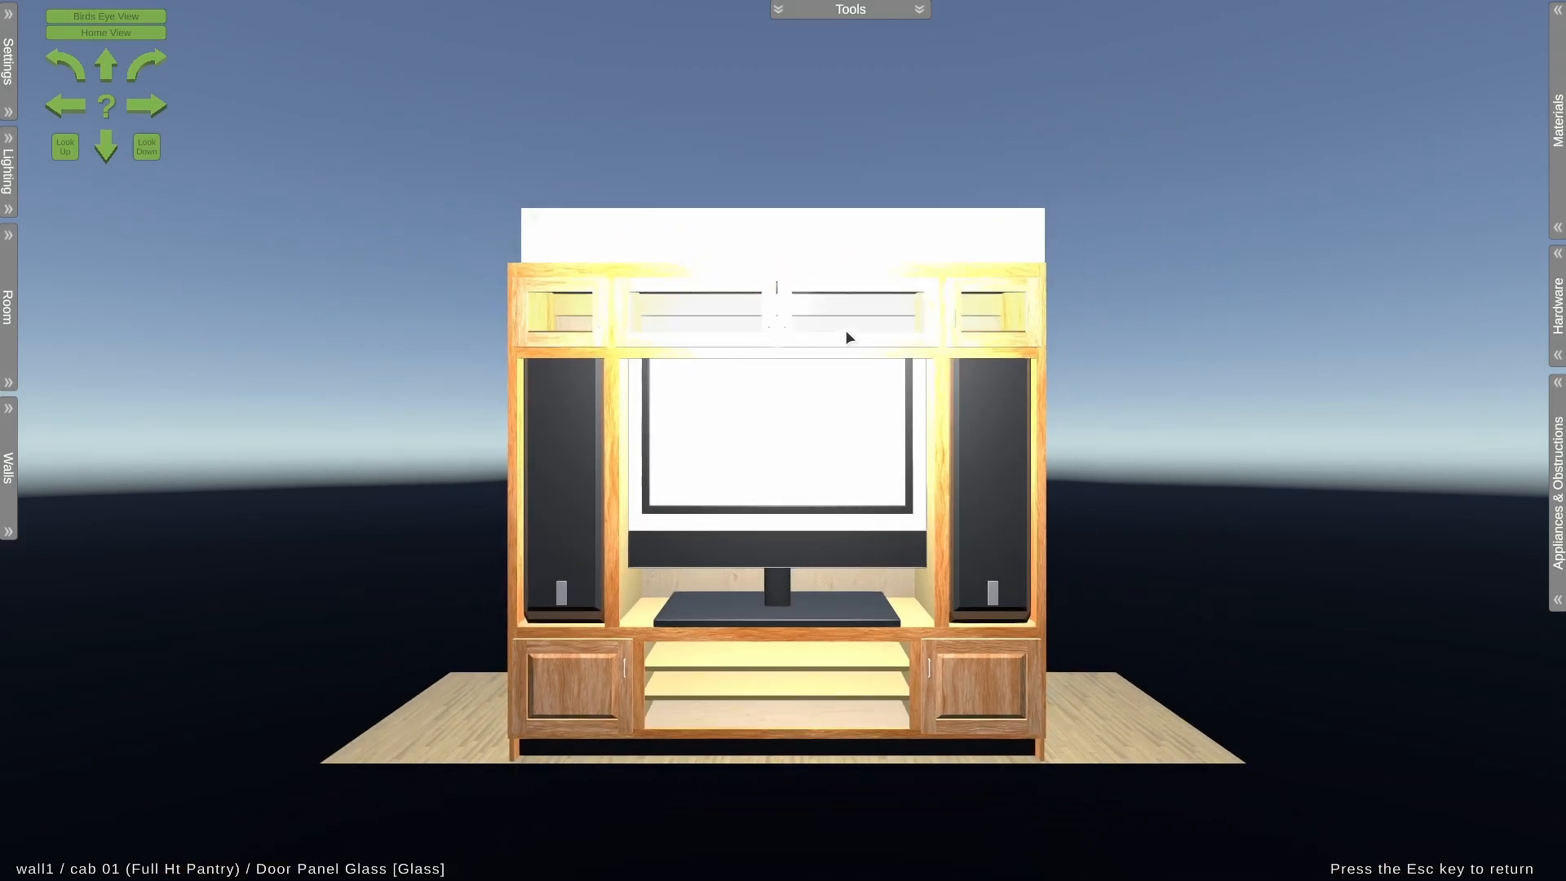
- Lower the brightness of the wall1 light to about one fifth of its range
click(12, 174)
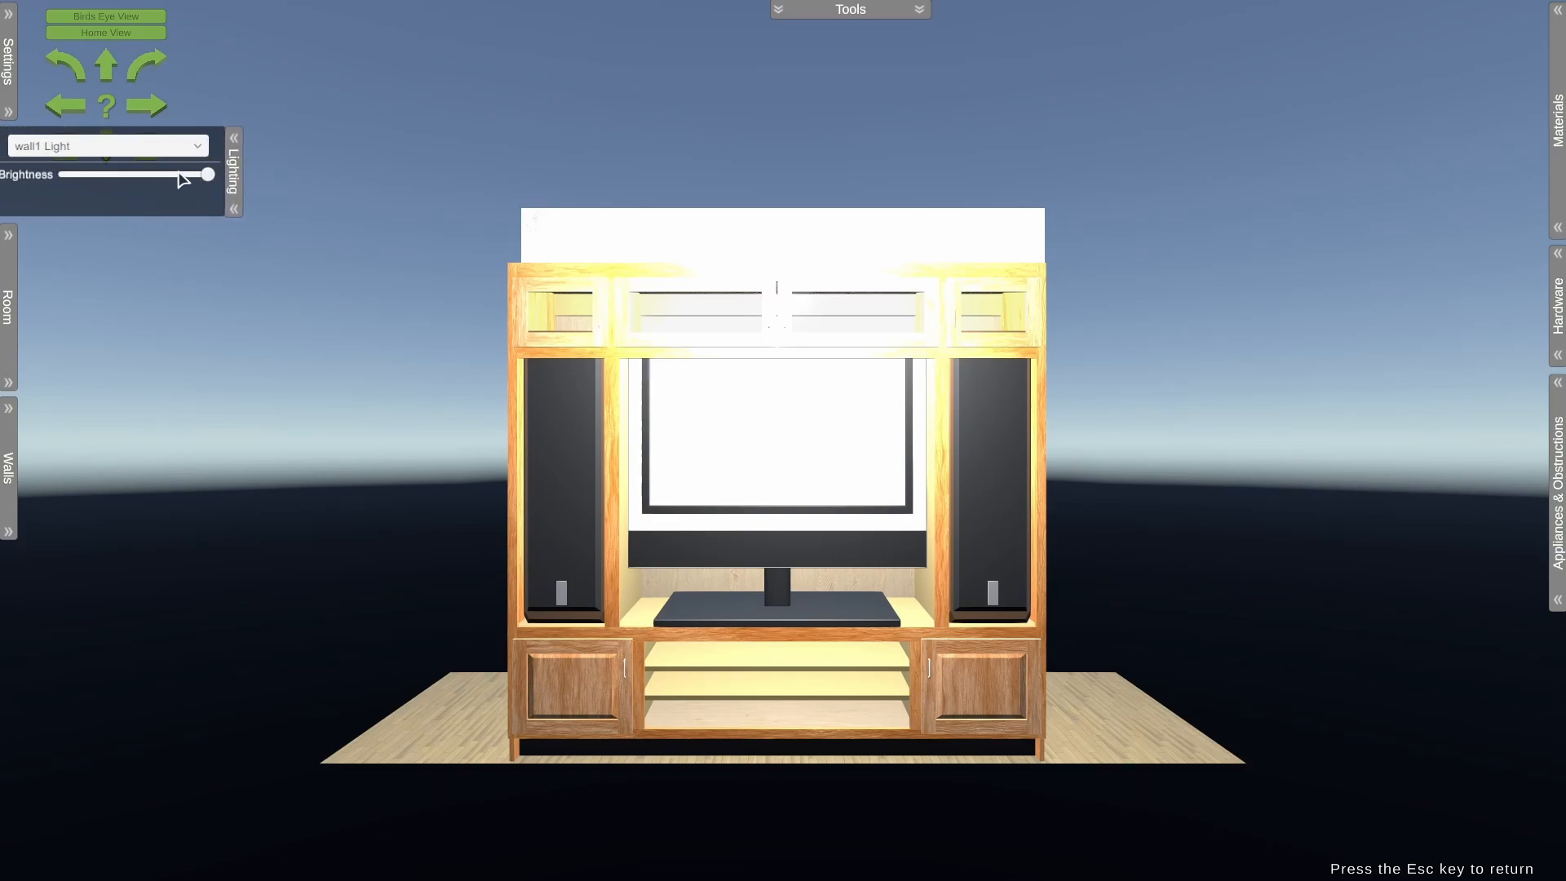
drag(204, 181, 97, 178)
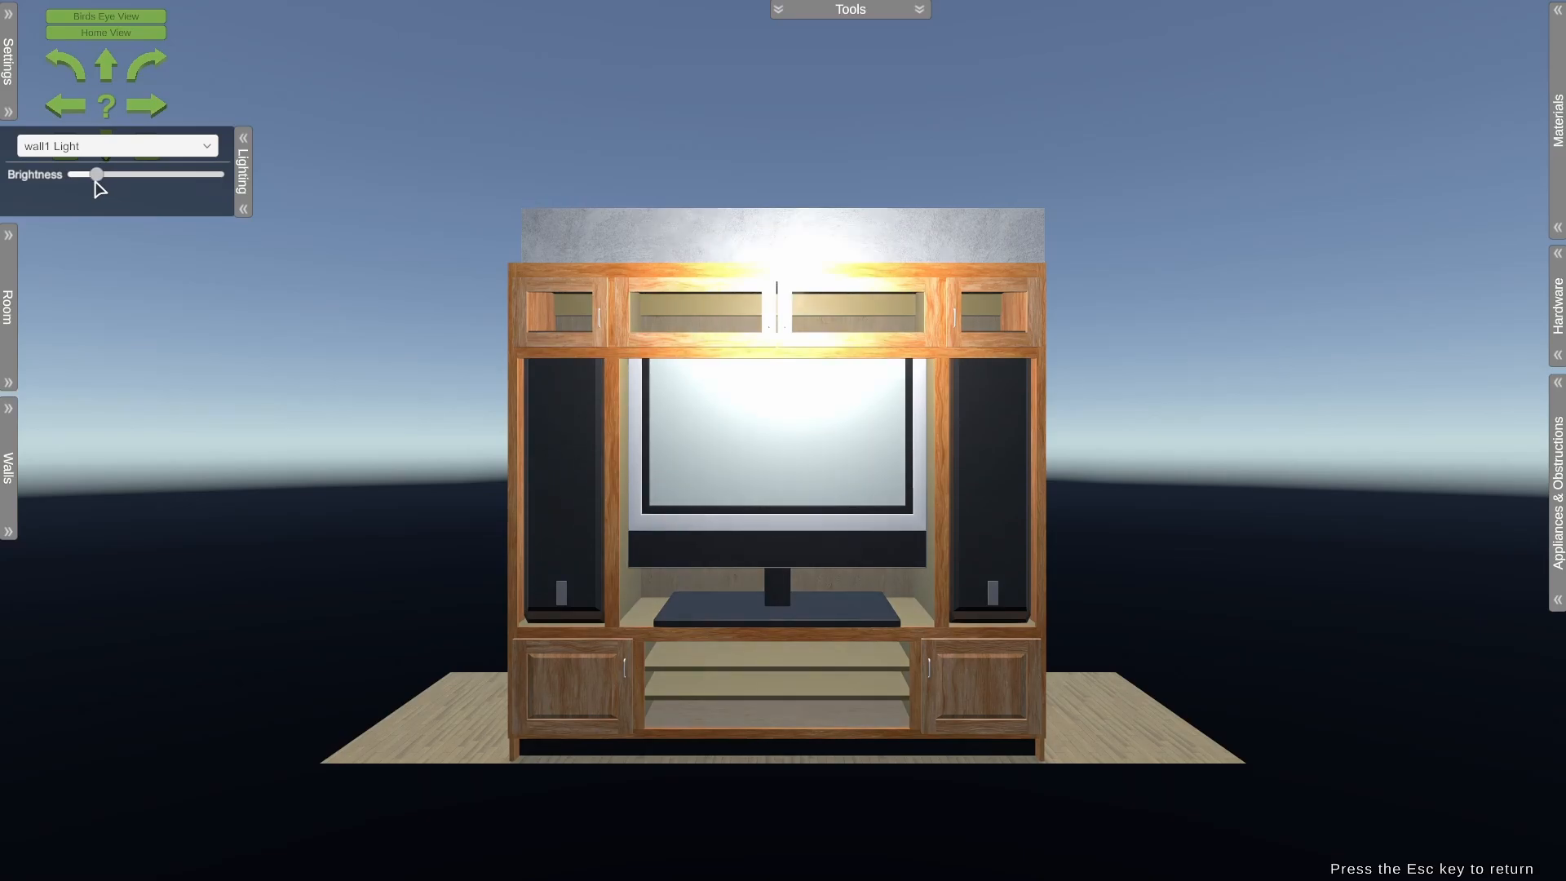
click(244, 184)
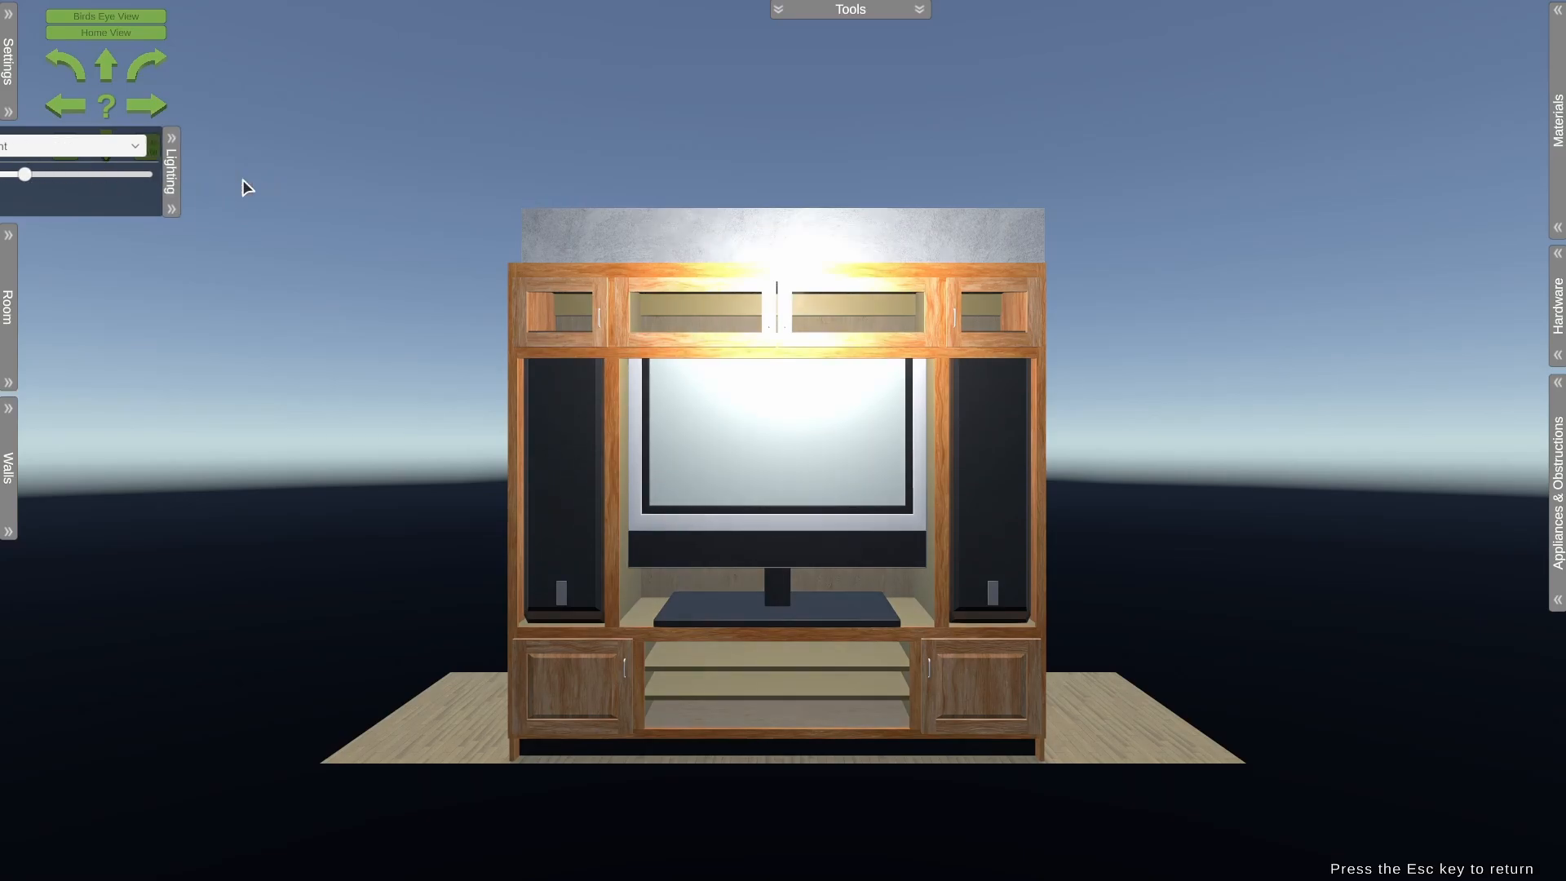
- Turn the 3D view's environmental colors off and back on to compare the rendering
click(10, 66)
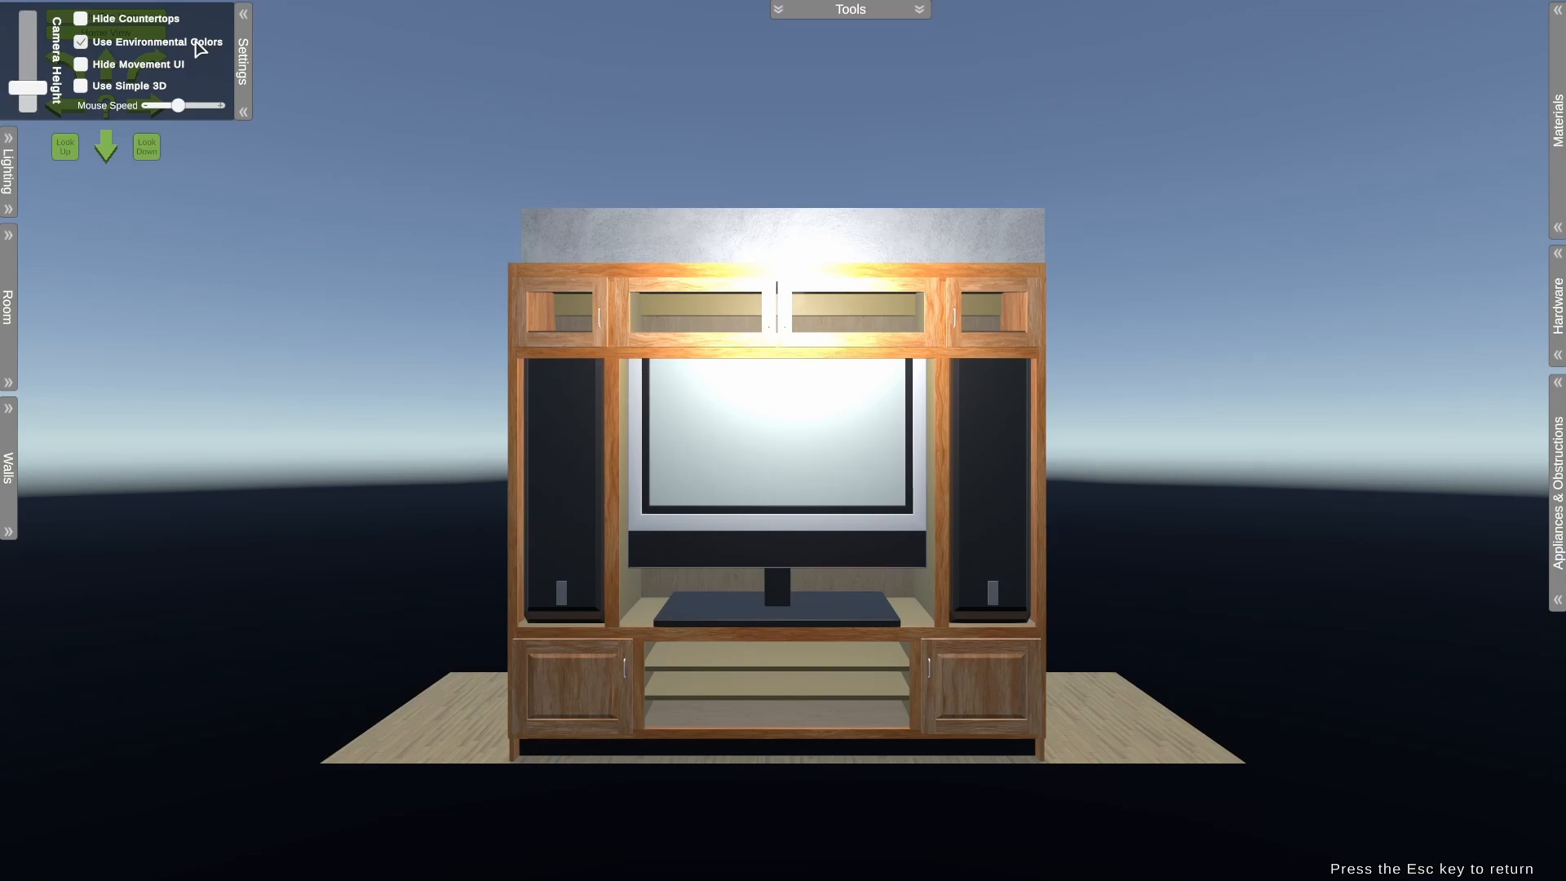
click(196, 44)
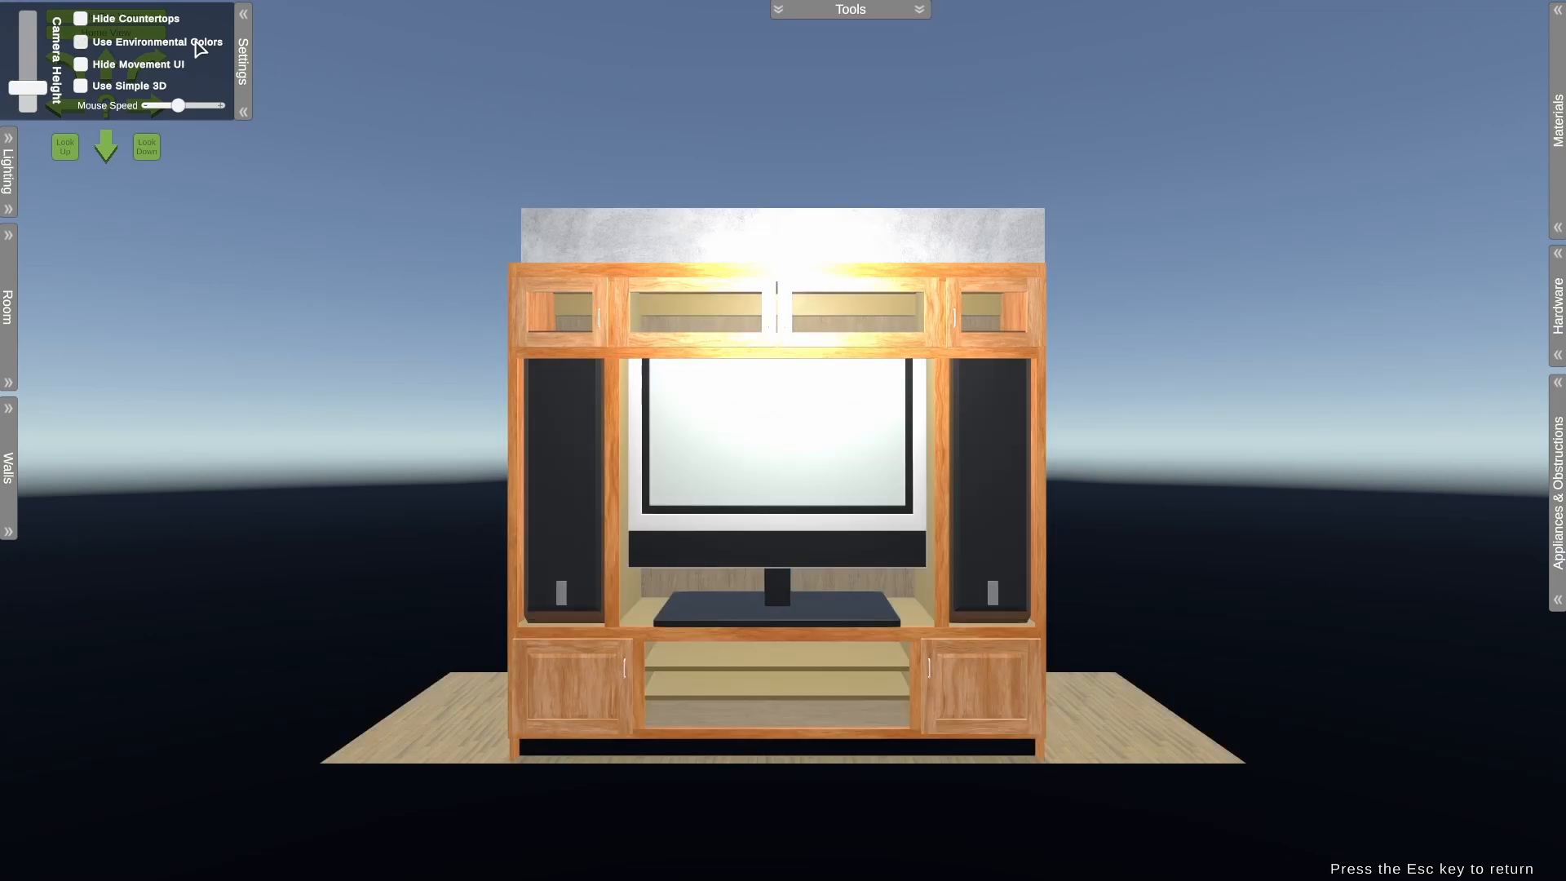
click(199, 46)
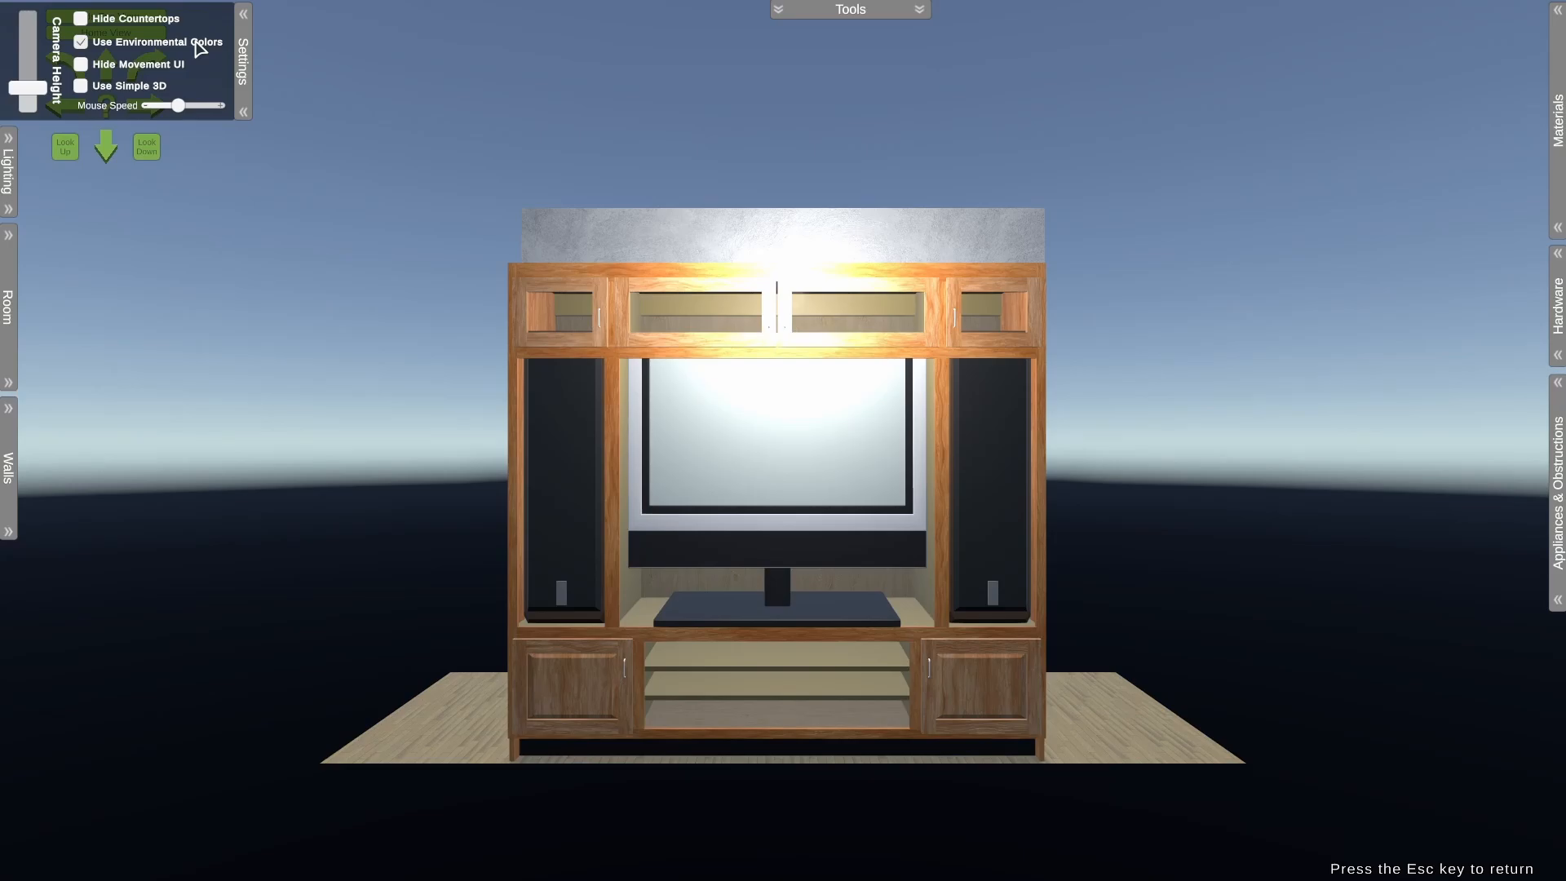
click(246, 58)
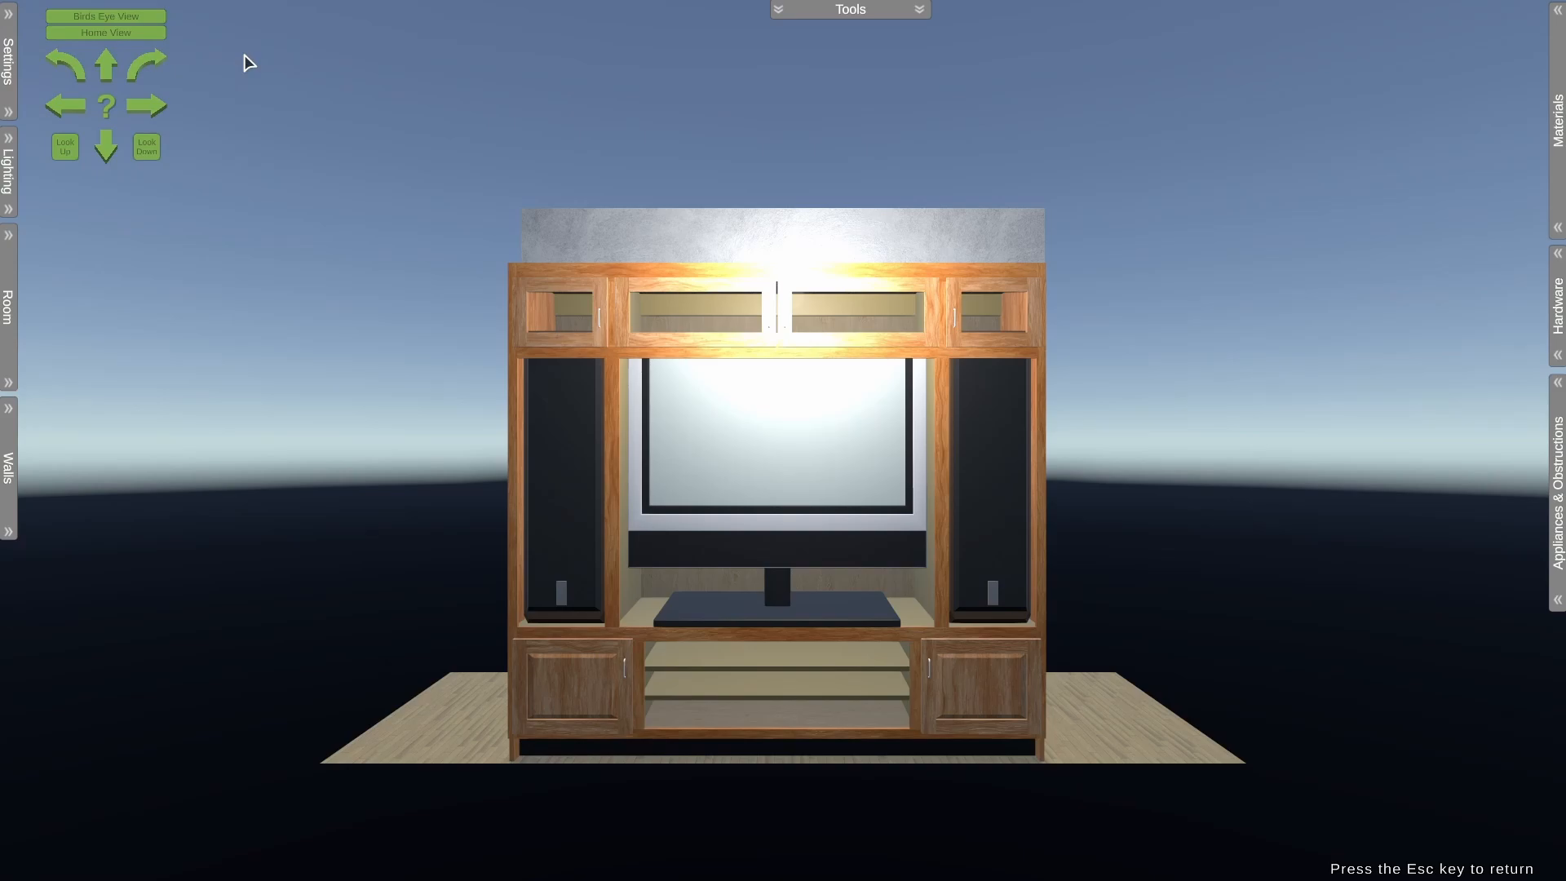
- Inspect the cabinet more closely in 3D and return to customizing cab 01
key(Escape)
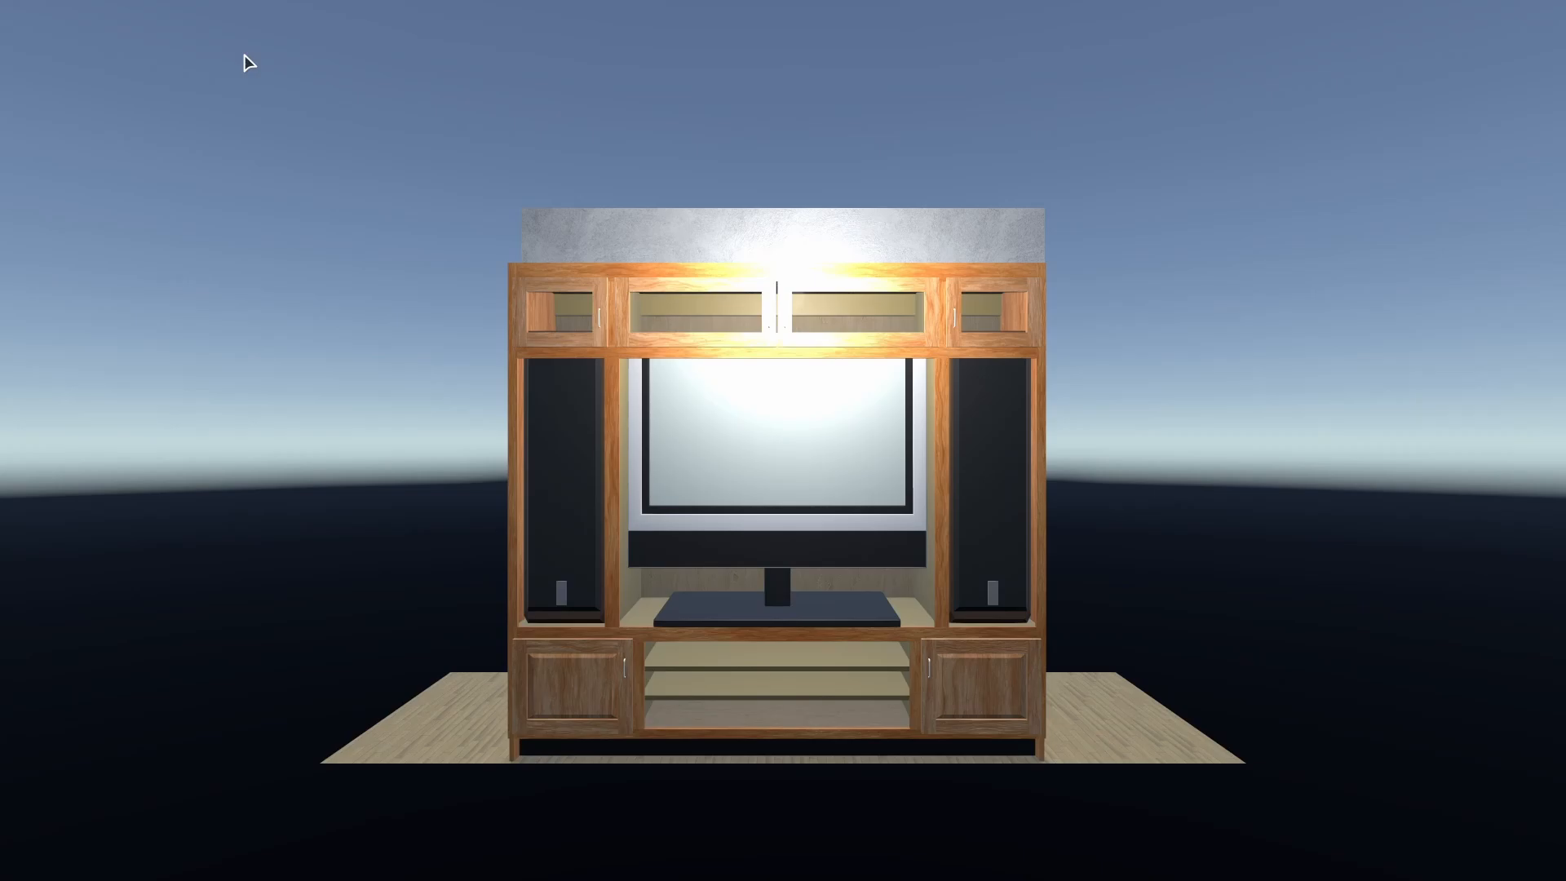
scroll(781, 441, up, 5)
scroll(779, 442, down, 3)
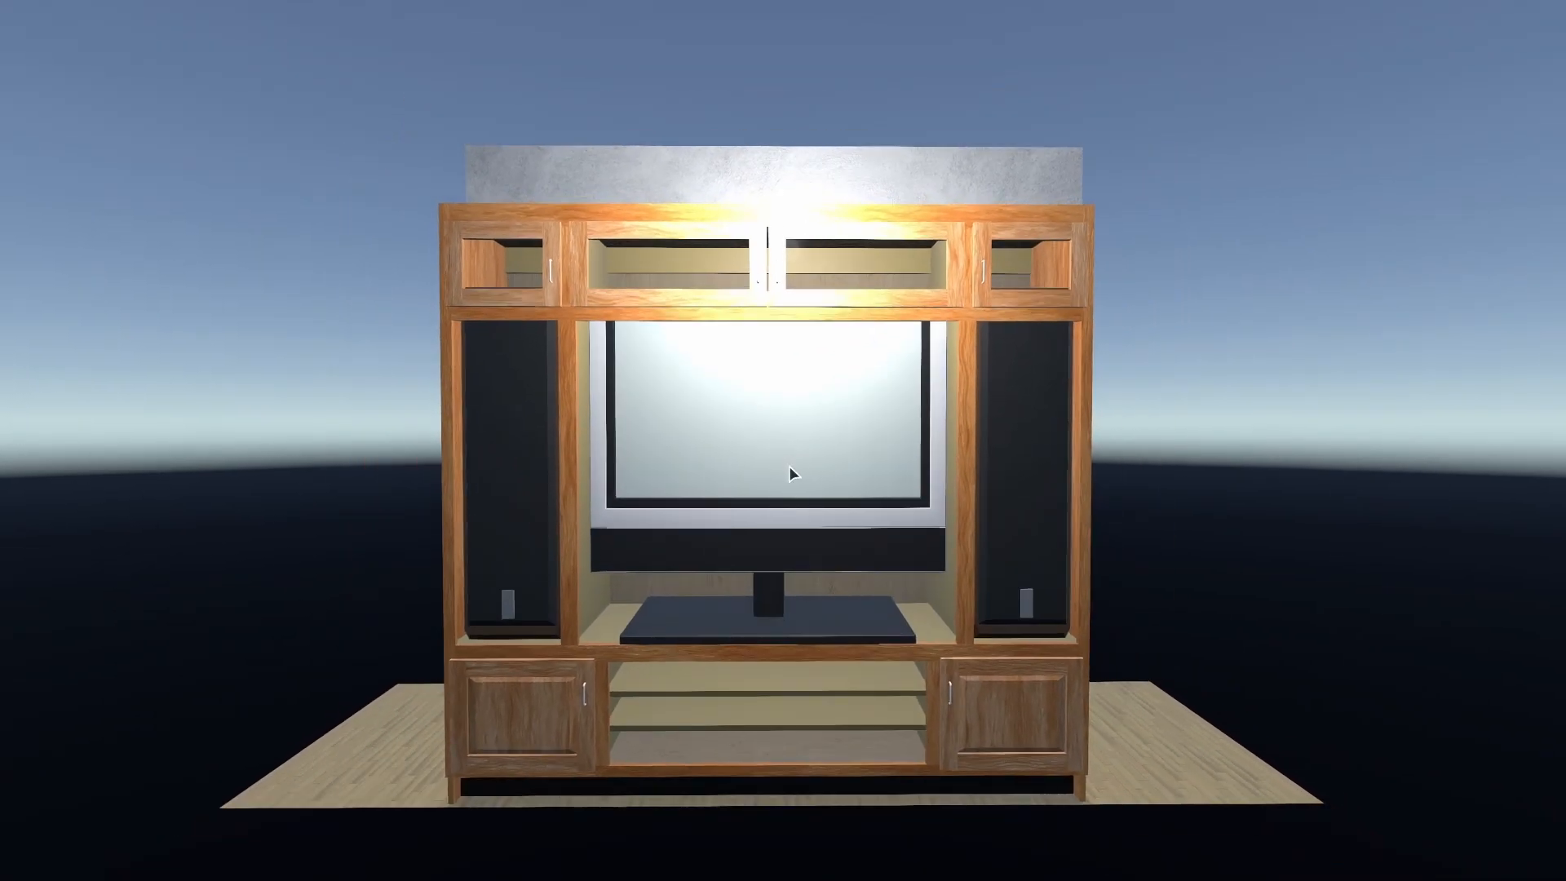
key(Escape)
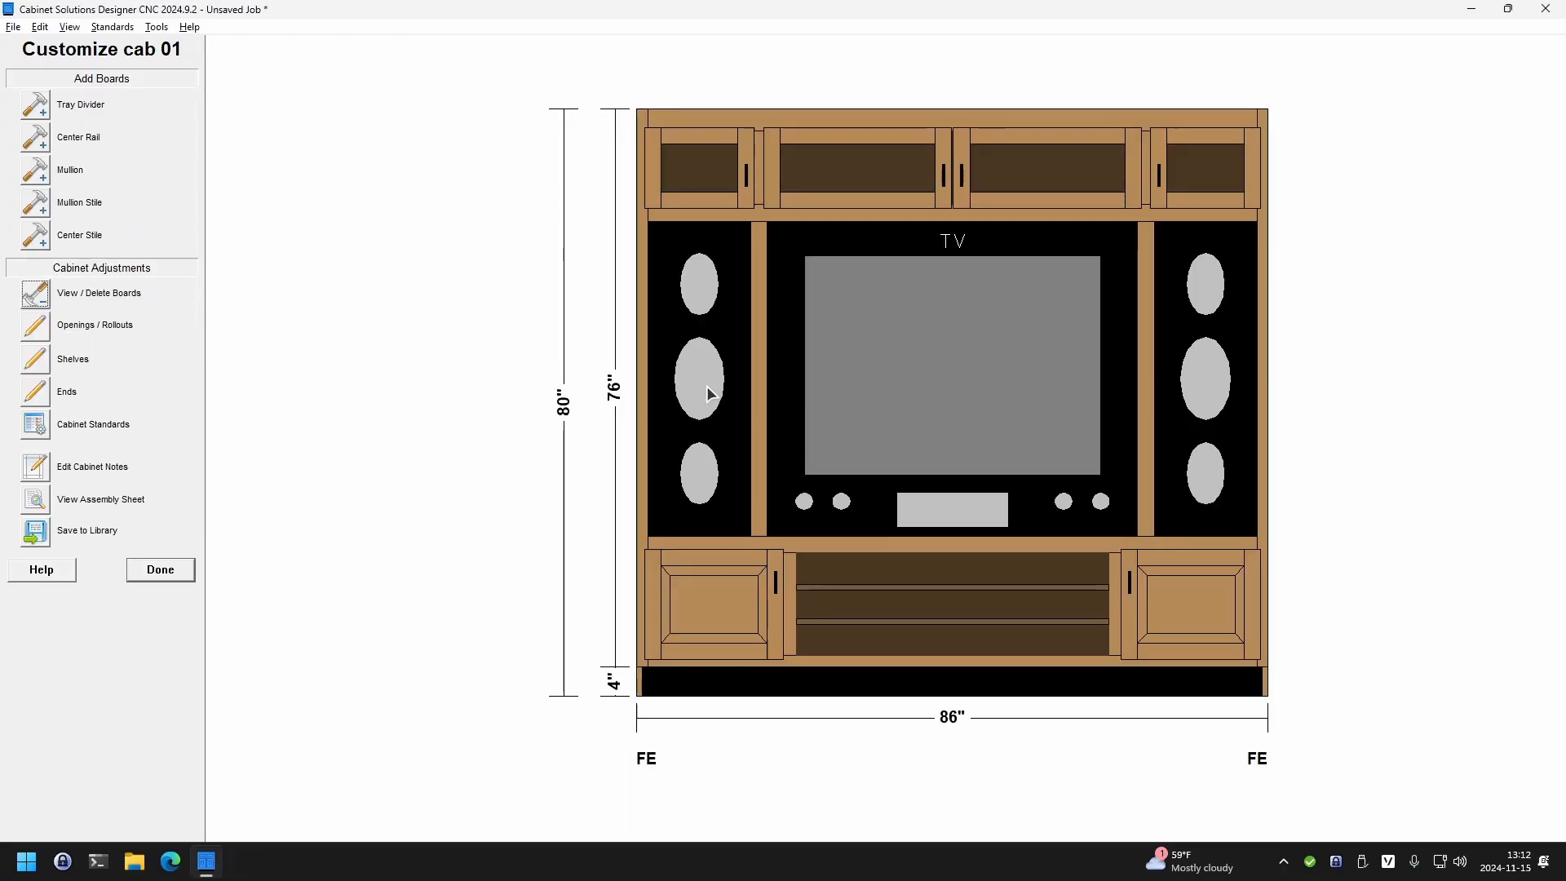
- Stop the TV in the large centre opening of cab 01 from filling the opening and set its height to 36"
click(35, 326)
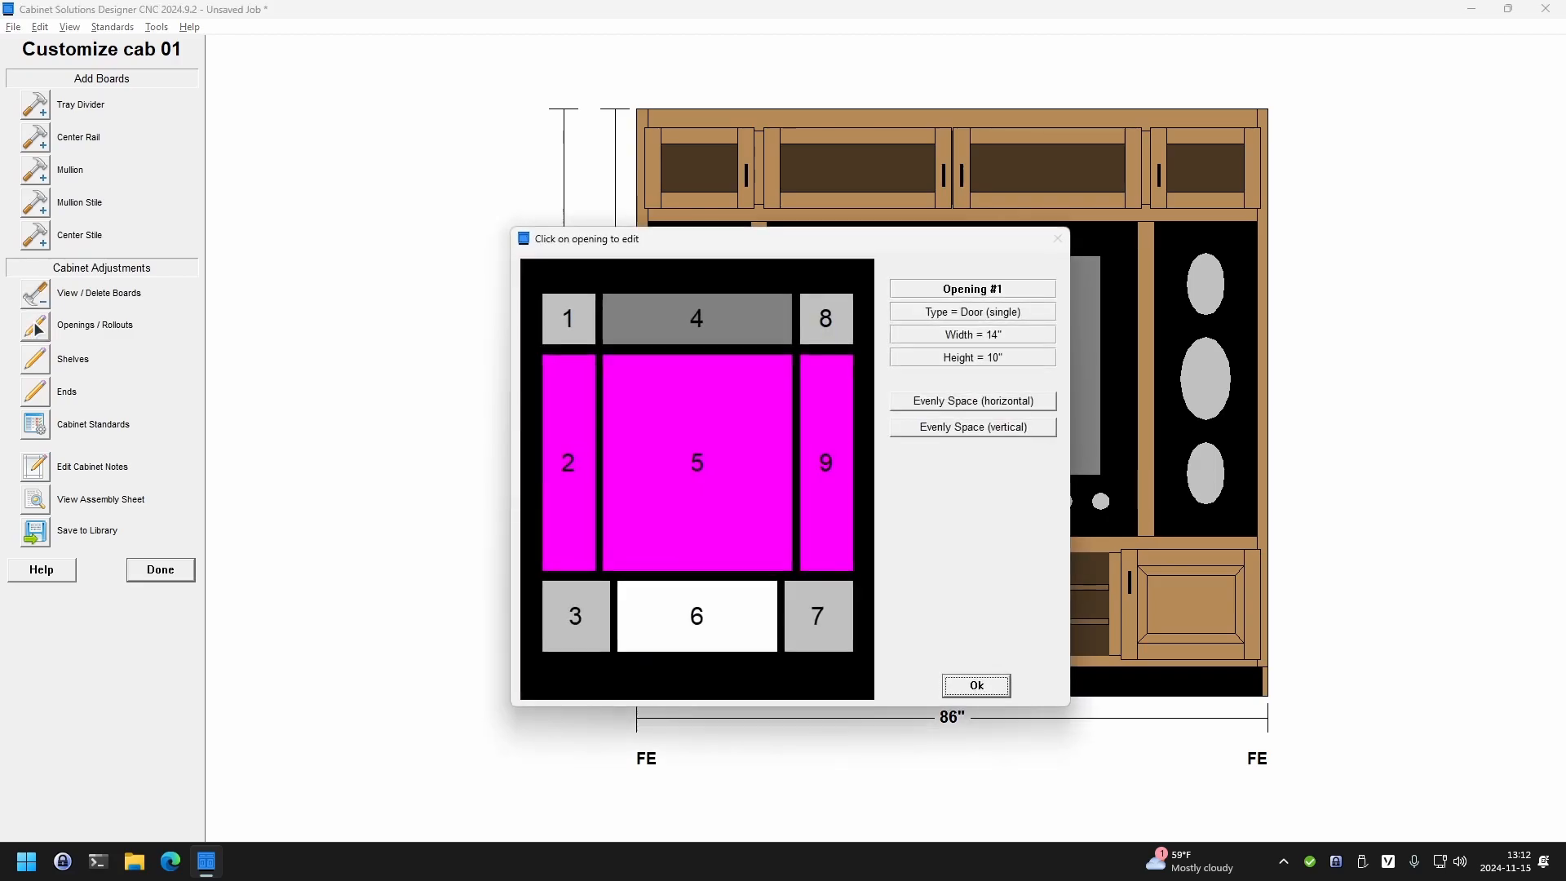
click(695, 455)
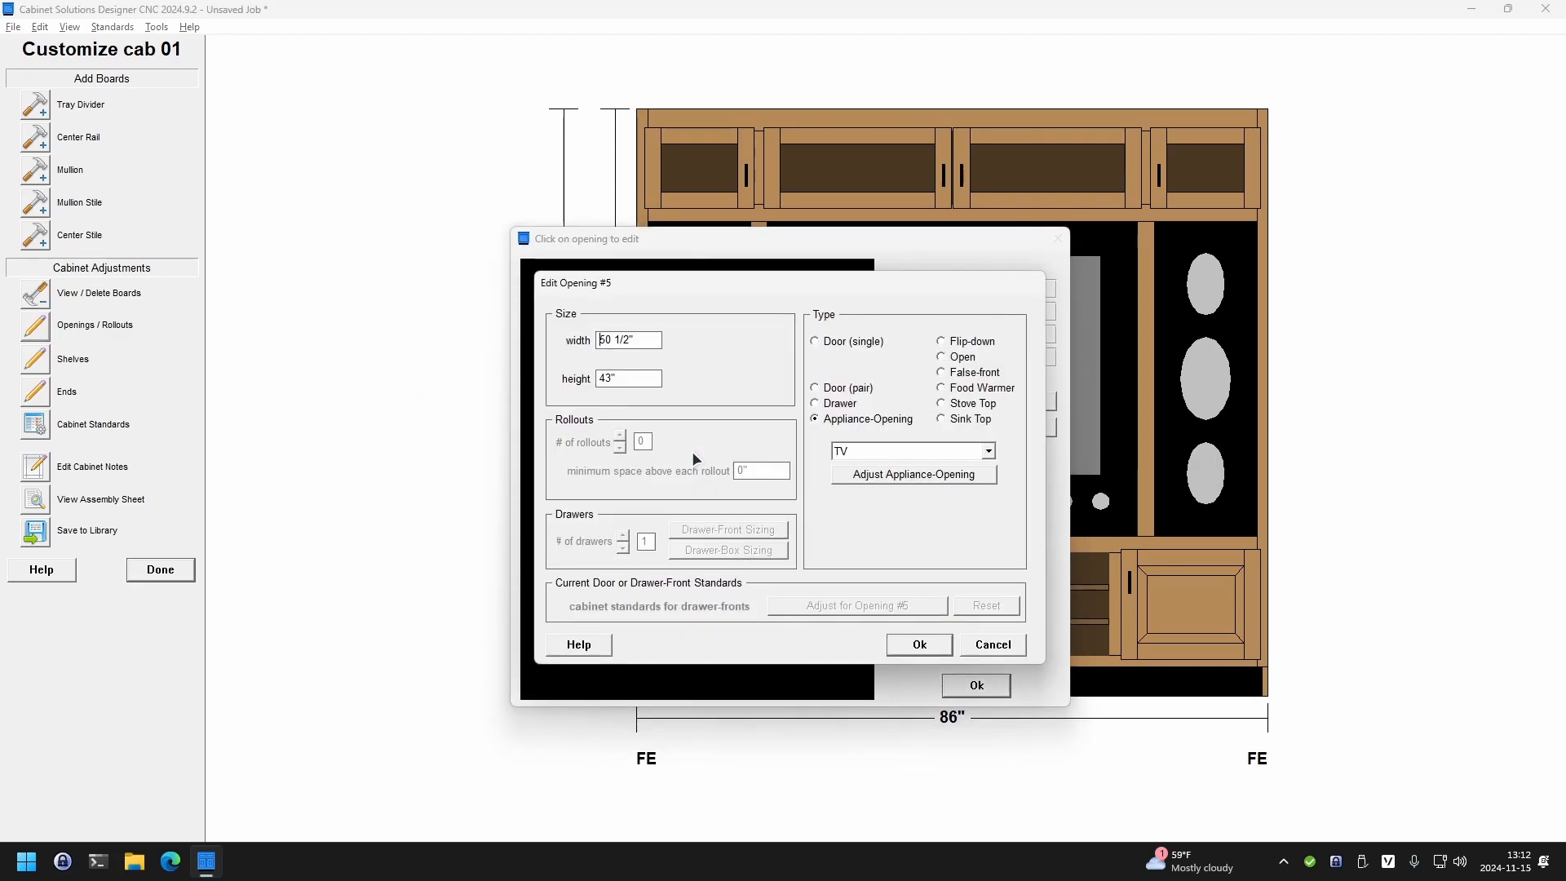
click(908, 473)
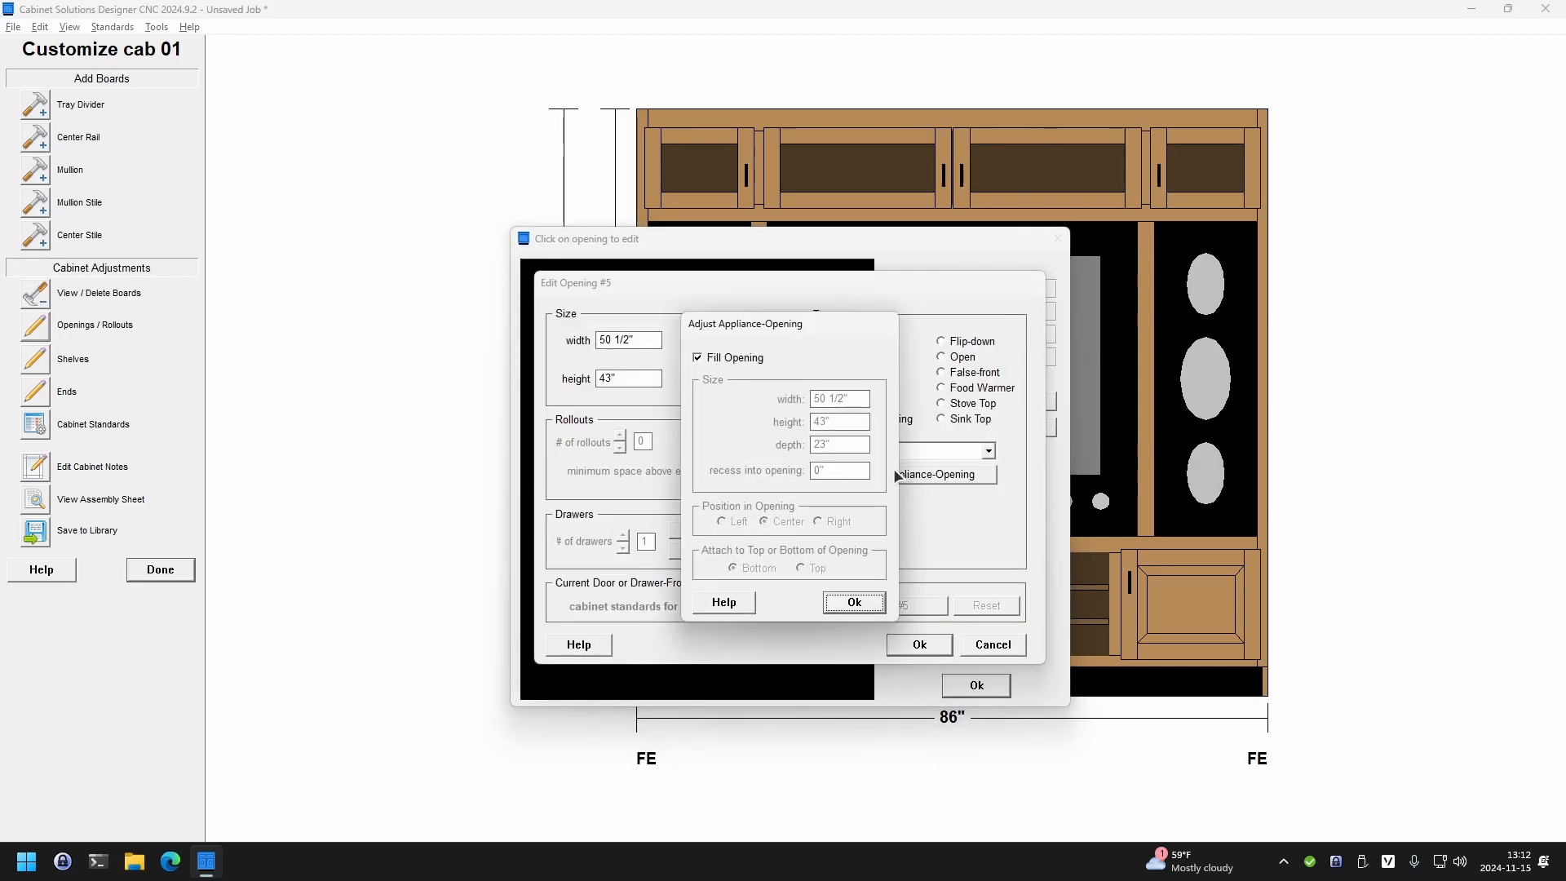
click(725, 361)
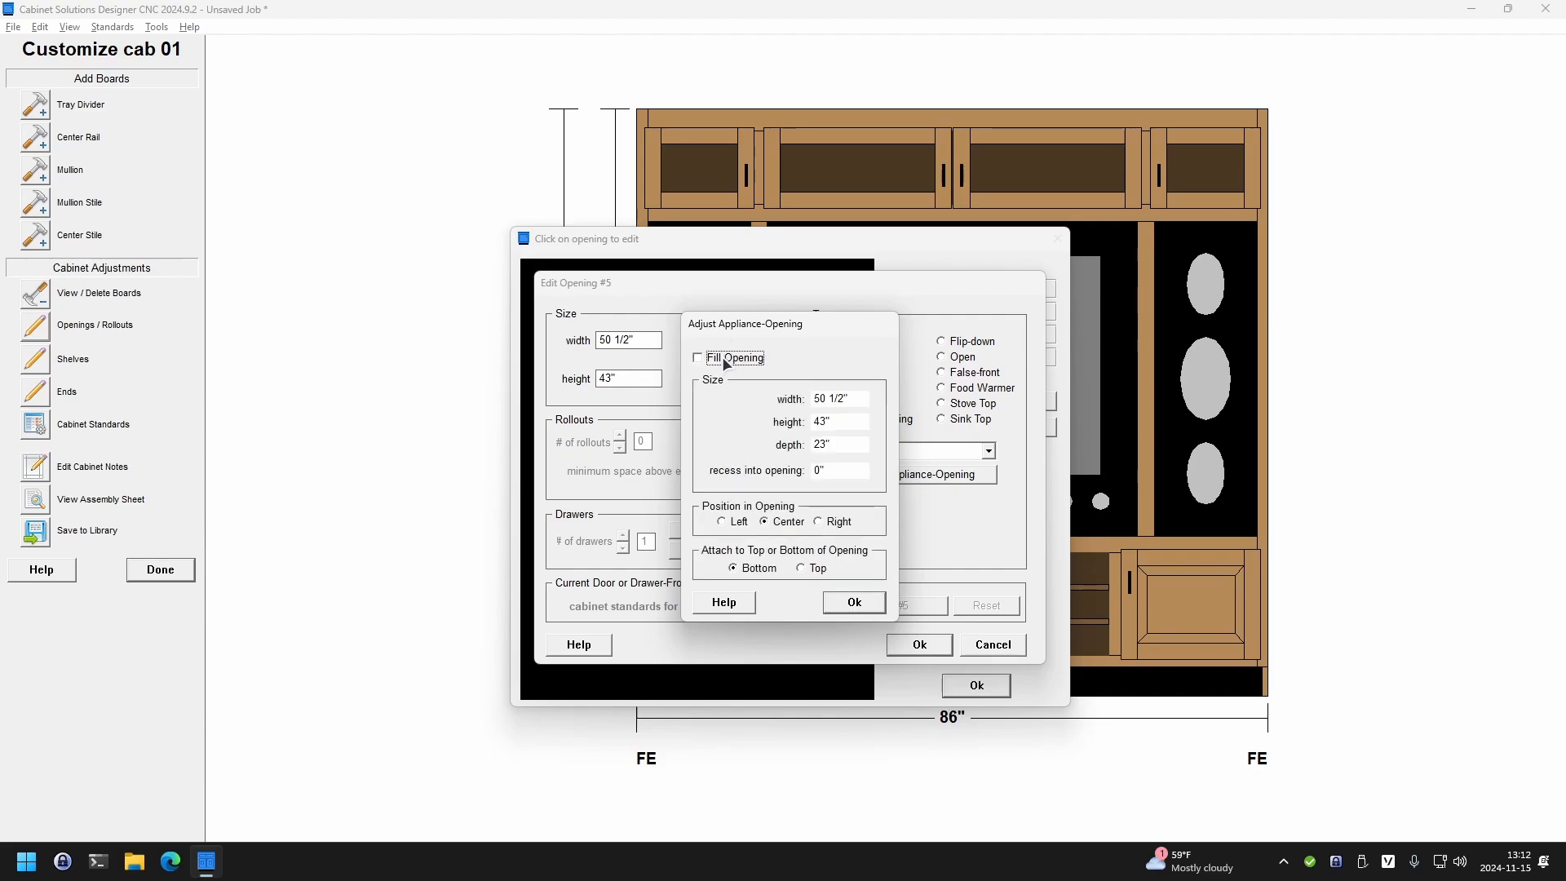
drag(840, 423, 744, 423)
text(36)
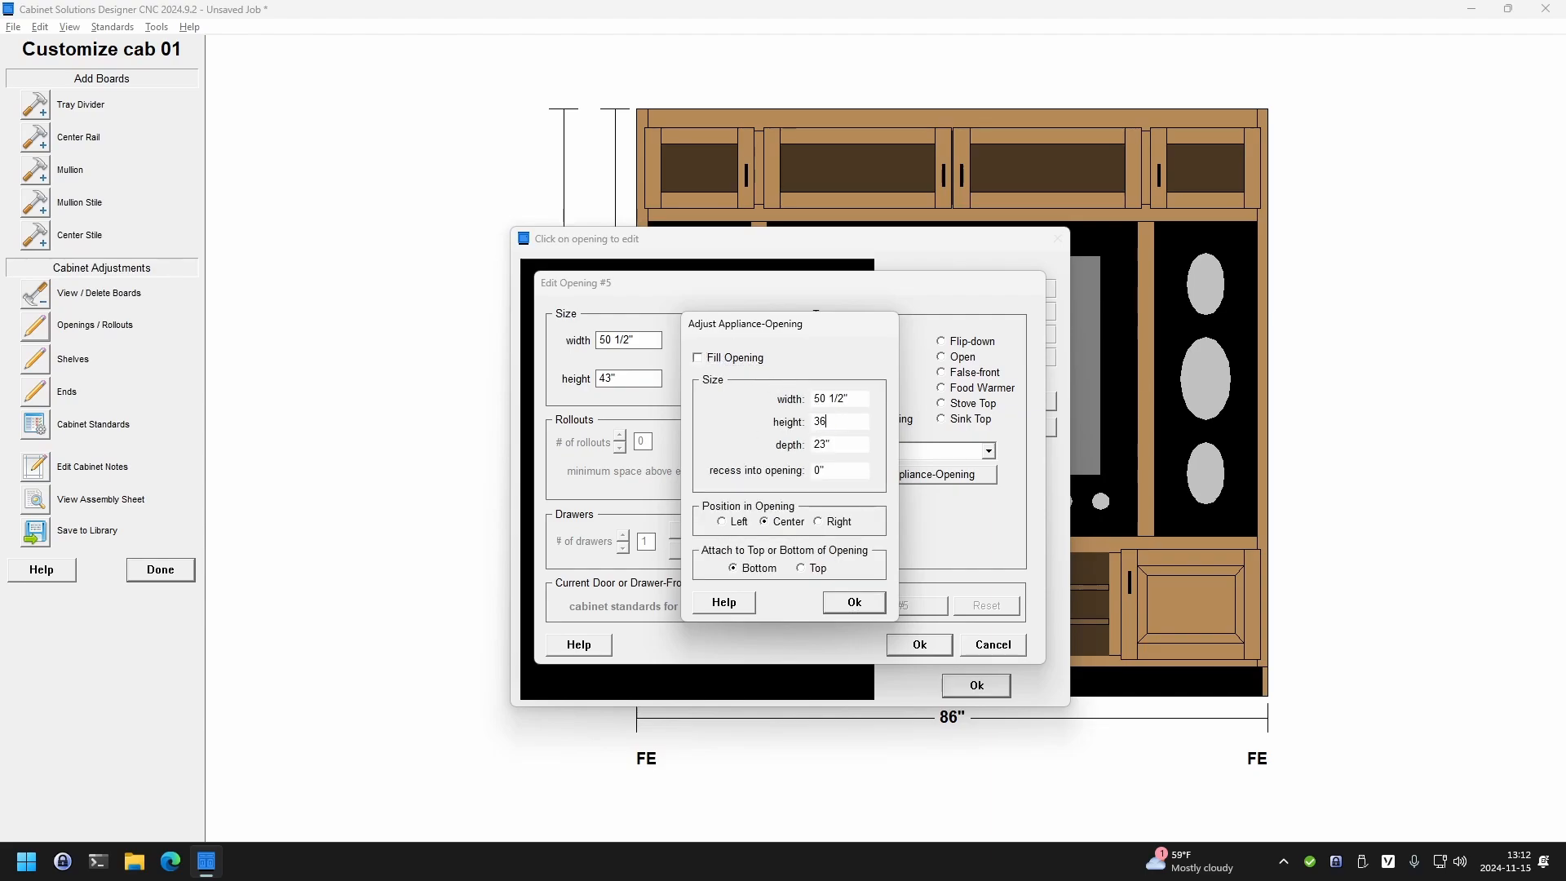
click(867, 606)
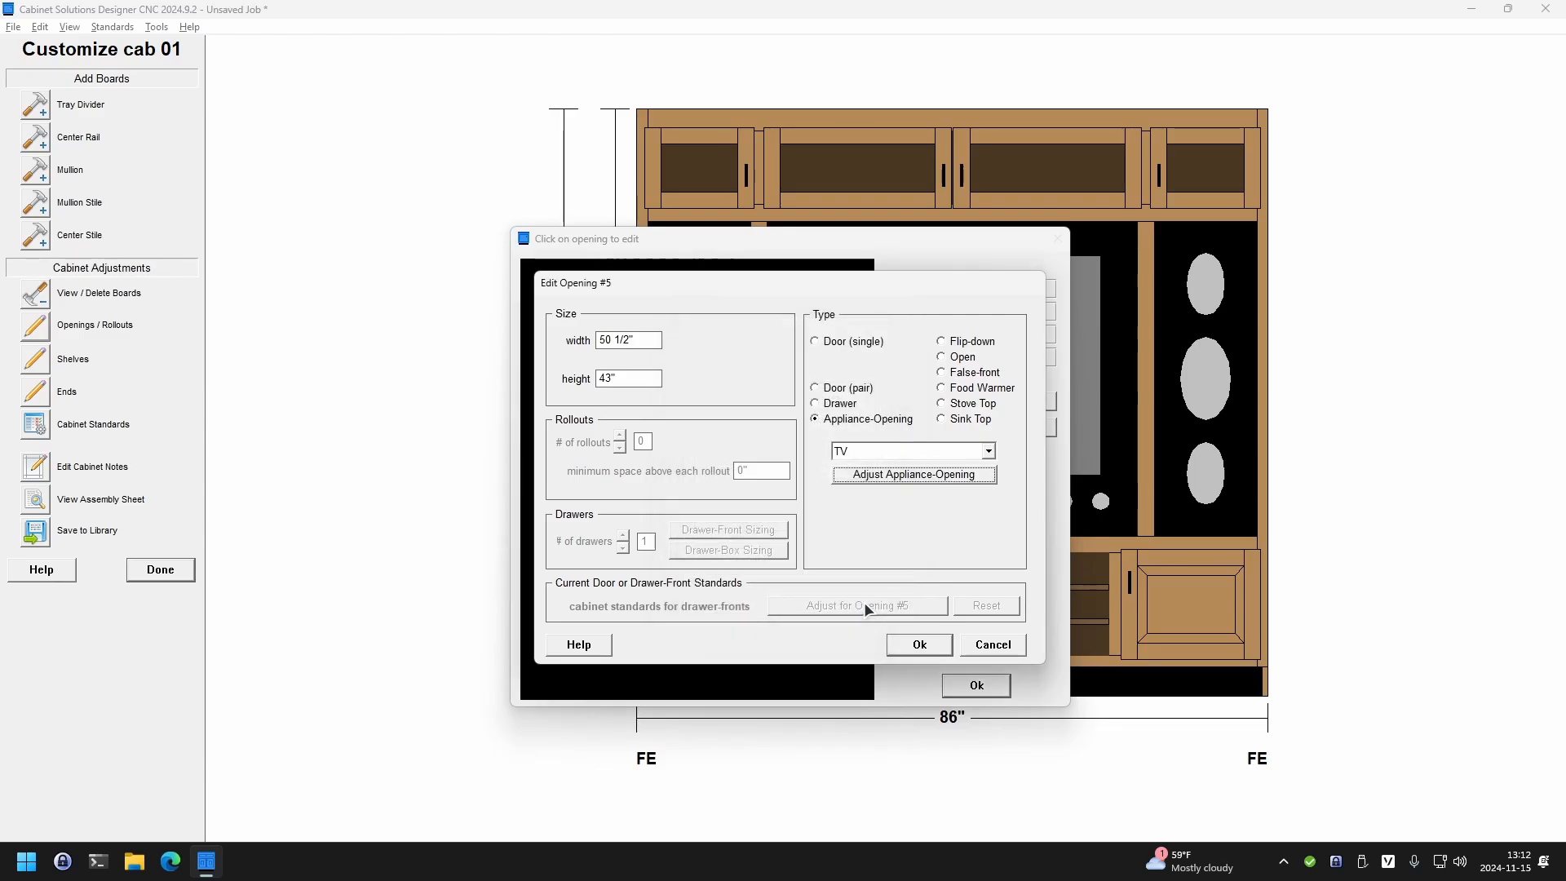
click(919, 645)
click(976, 685)
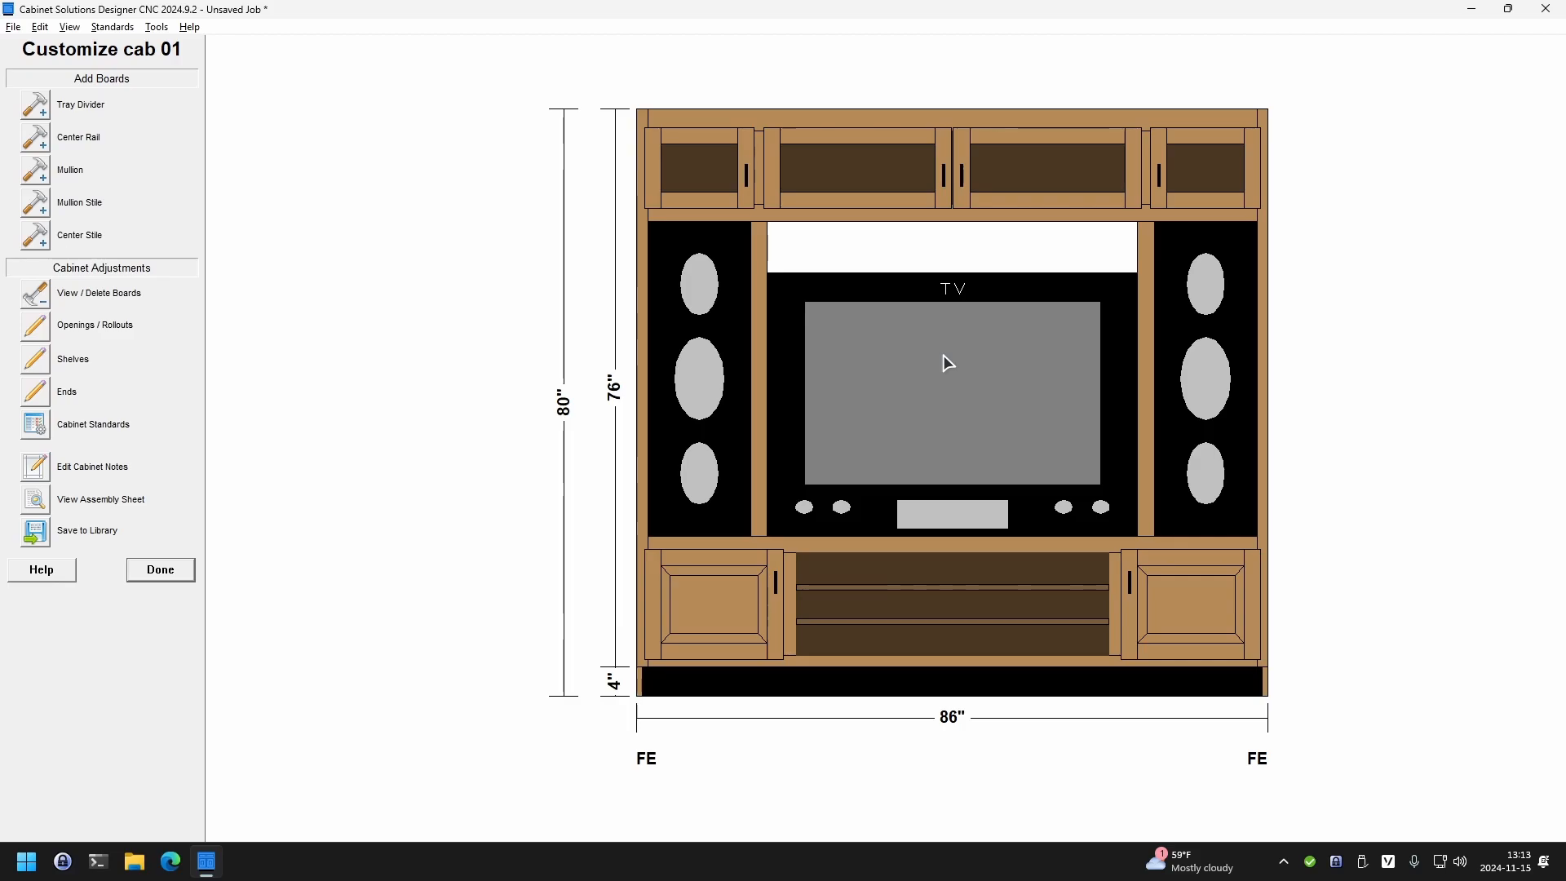
- Finish customizing cab 01, view the whole cabinet with its TV in a 3D tour, and leave the tour
click(179, 570)
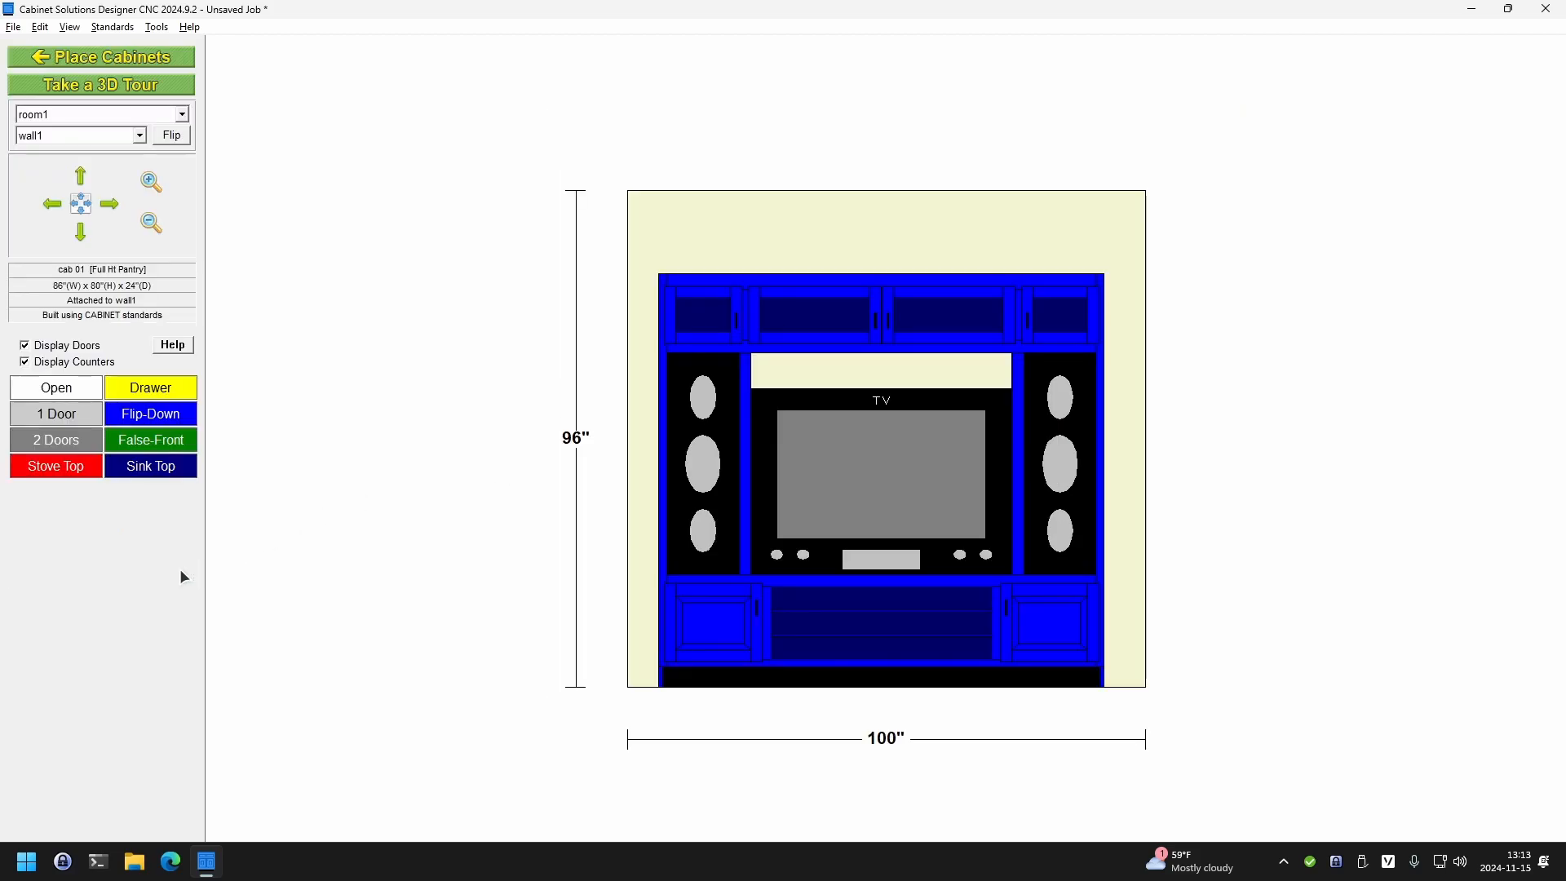
click(147, 86)
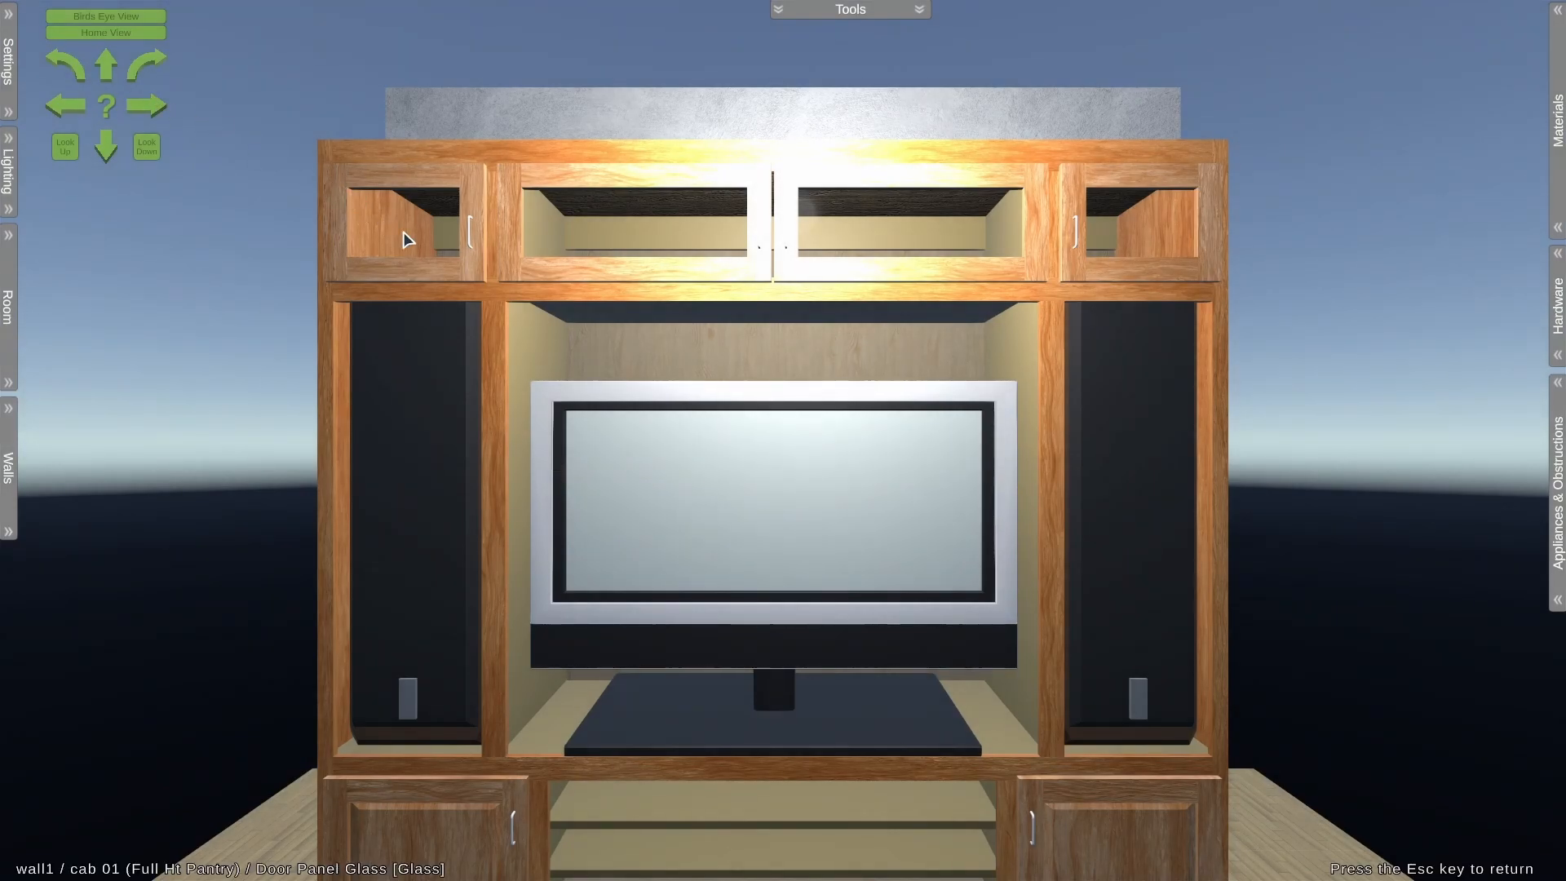
scroll(425, 271, down, 5)
key(Escape)
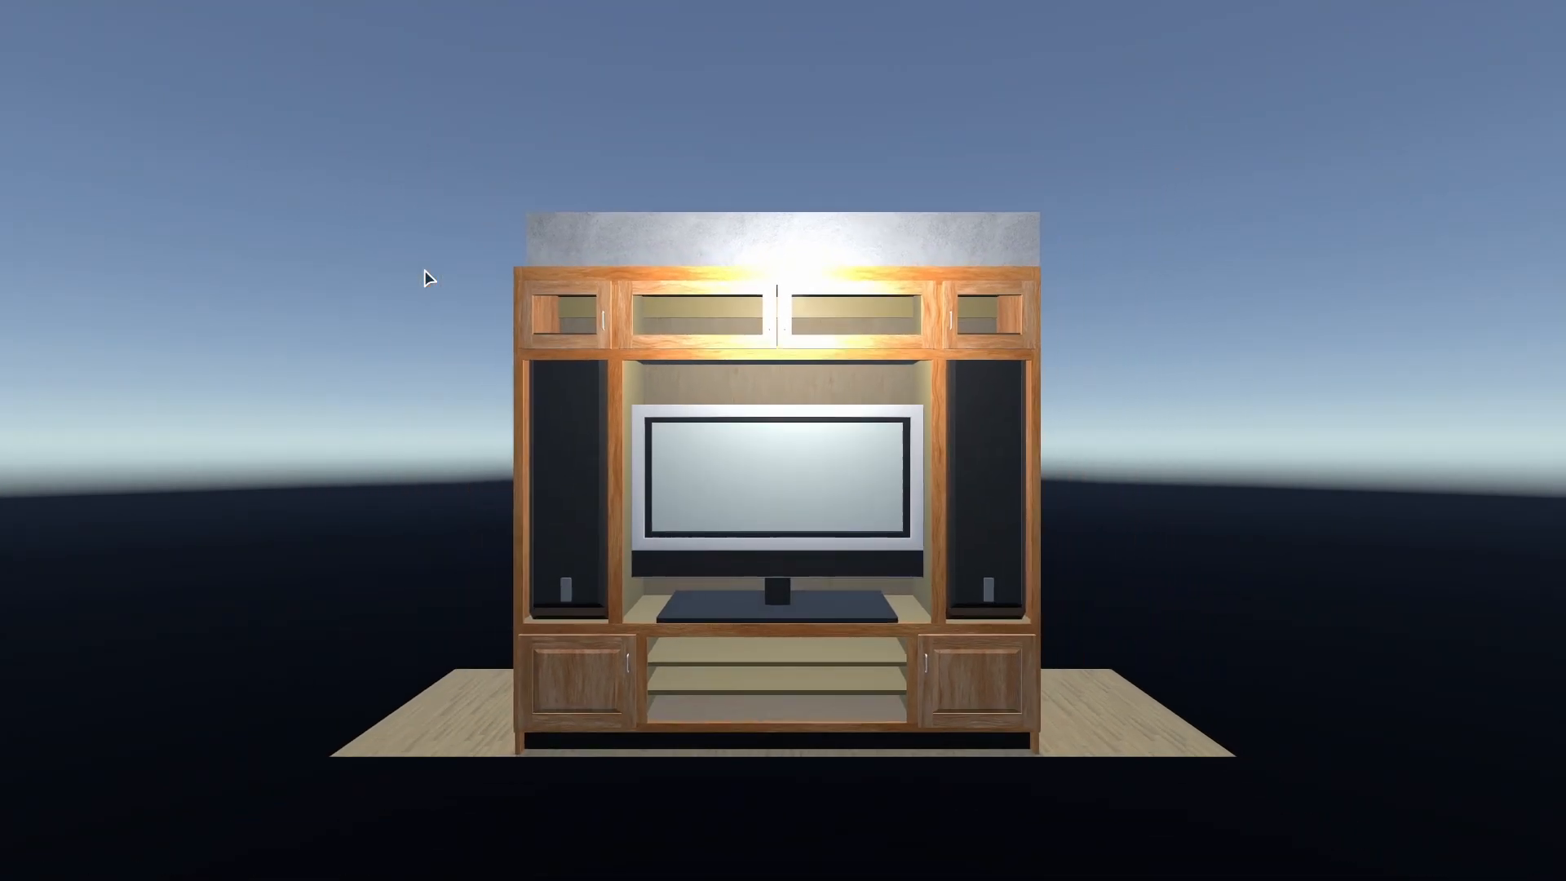